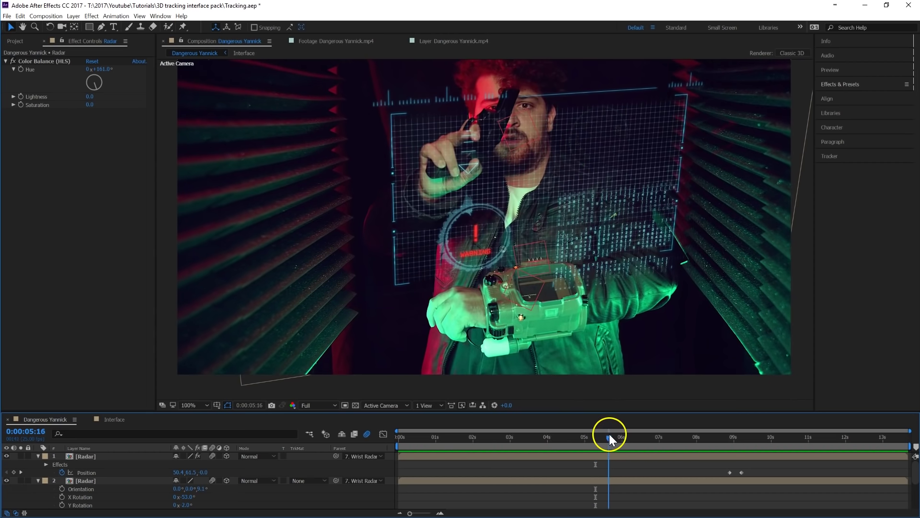
Step: Scrub through the finished composition's timeline to review the tracked holographic interface elements
{"action": "left_click", "coordinate": [261, 315]}
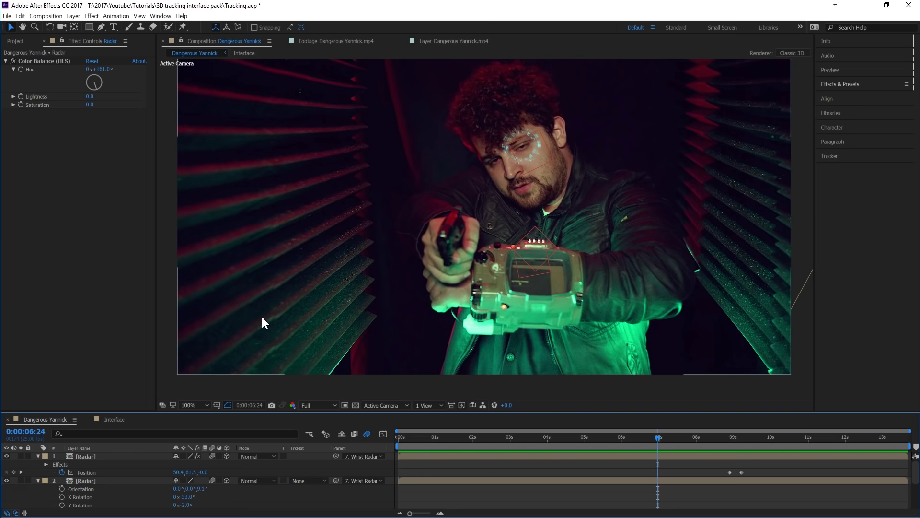
{"action": "left_click_drag", "start_coordinate": [735, 437], "coordinate": [616, 436]}
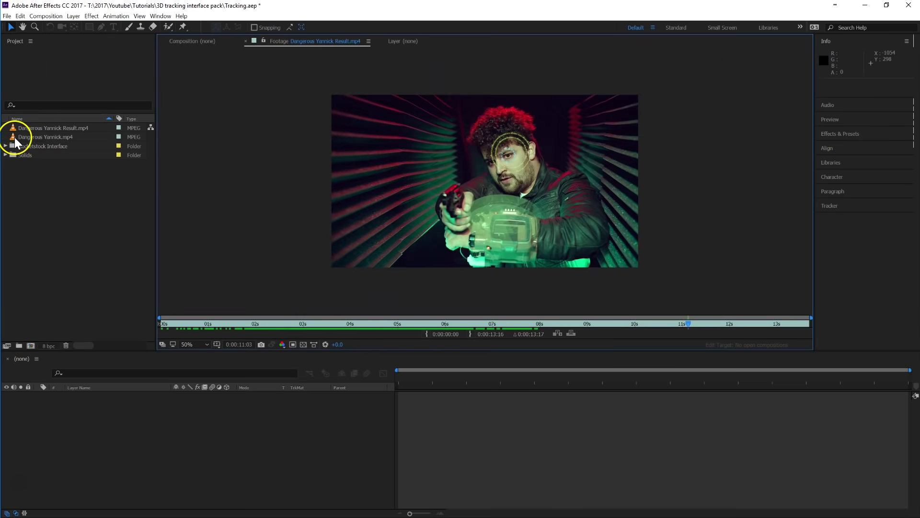
Step: Review the Dangerous Yannick.mp4 footage and create a new composition from it
{"action": "double_click", "coordinate": [15, 137]}
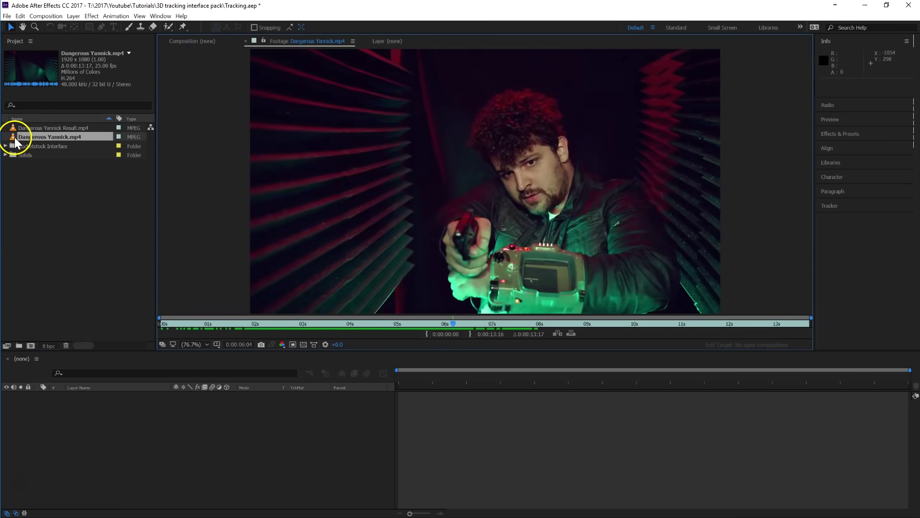
{"action": "left_click_drag", "start_coordinate": [271, 328], "coordinate": [484, 325]}
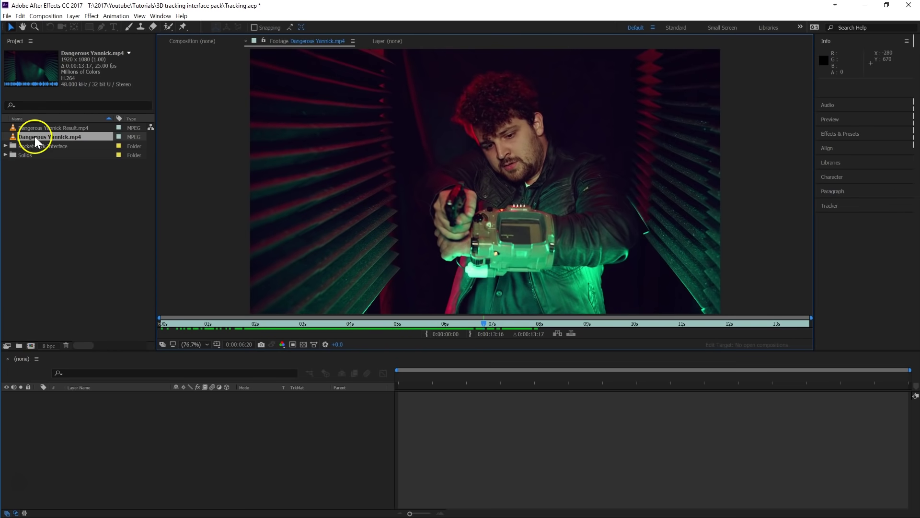
{"action": "left_click_drag", "start_coordinate": [24, 137], "coordinate": [31, 346]}
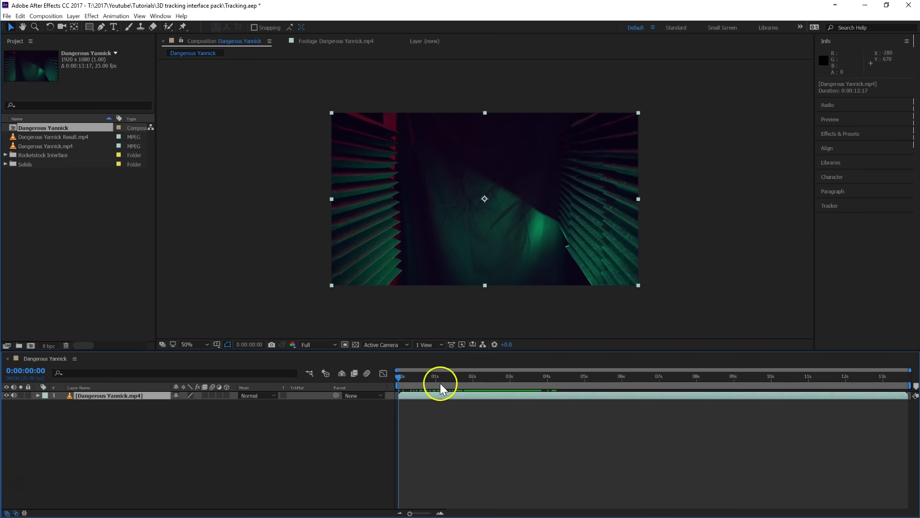
Step: Go to 0:00:03:19 in the composition and start Track Motion on the footage layer
{"action": "left_click", "coordinate": [422, 382]}
{"action": "left_click_drag", "start_coordinate": [423, 383], "coordinate": [541, 389]}
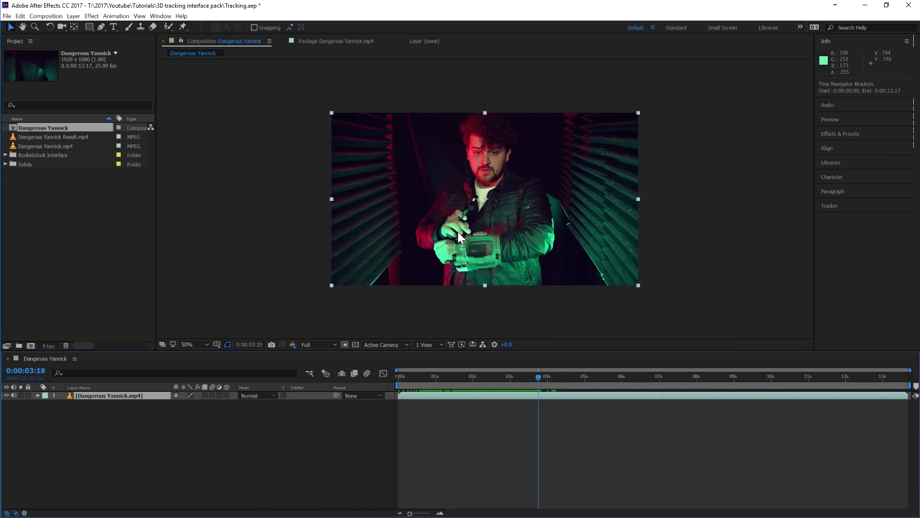
{"action": "left_click", "coordinate": [160, 15]}
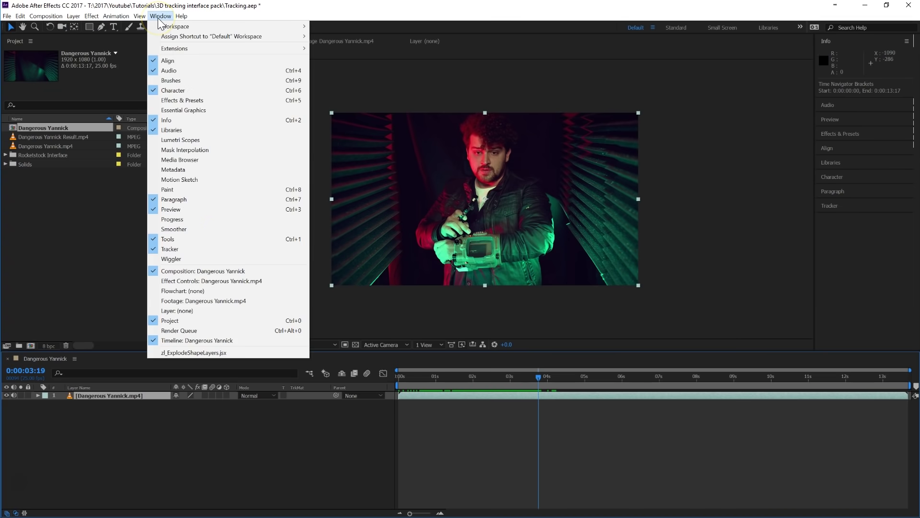
{"action": "left_click", "coordinate": [222, 249]}
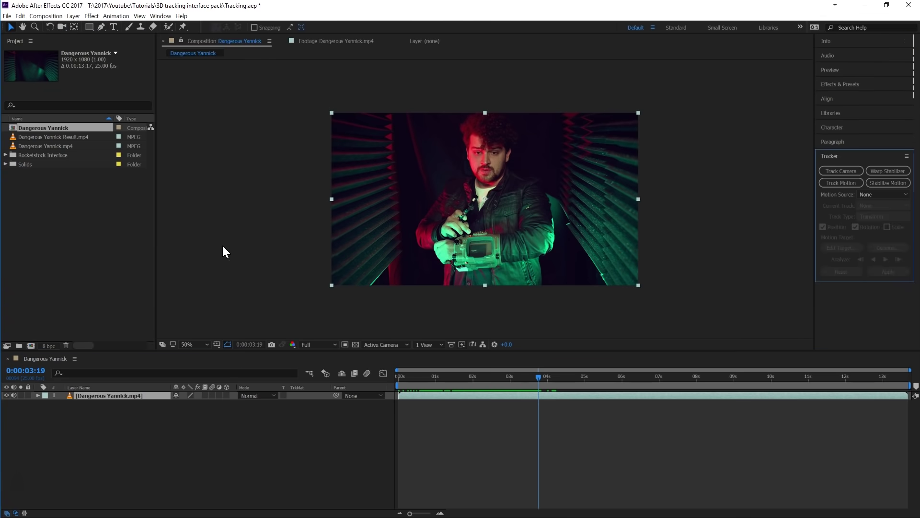
{"action": "left_click", "coordinate": [842, 183]}
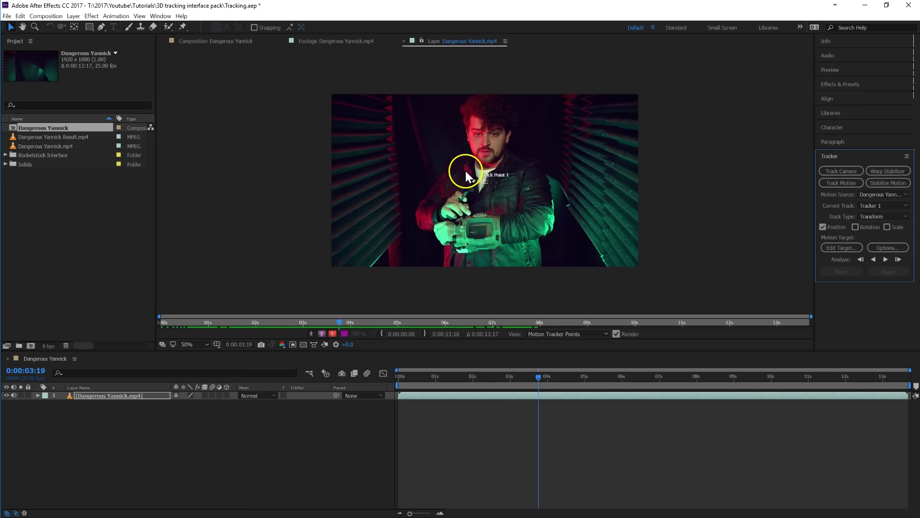
Step: Enlarge the inner feature region and the outer search region of Track Point 1
{"action": "key", "text": "period"}
{"action": "key", "text": "period"}
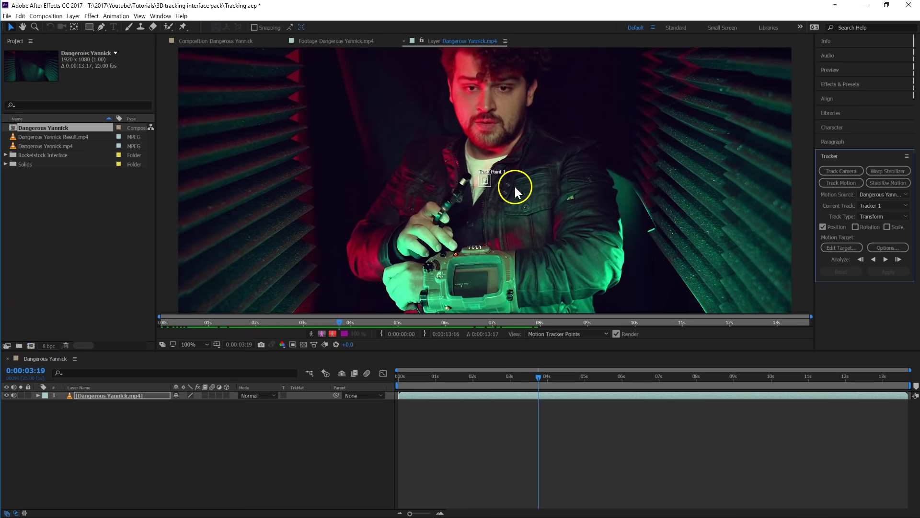
{"action": "left_click", "coordinate": [498, 181]}
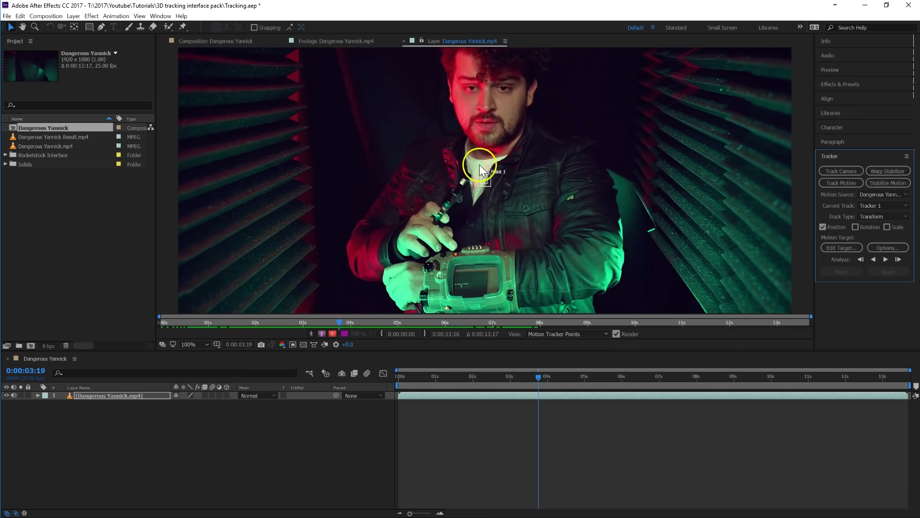
{"action": "left_click", "coordinate": [492, 186]}
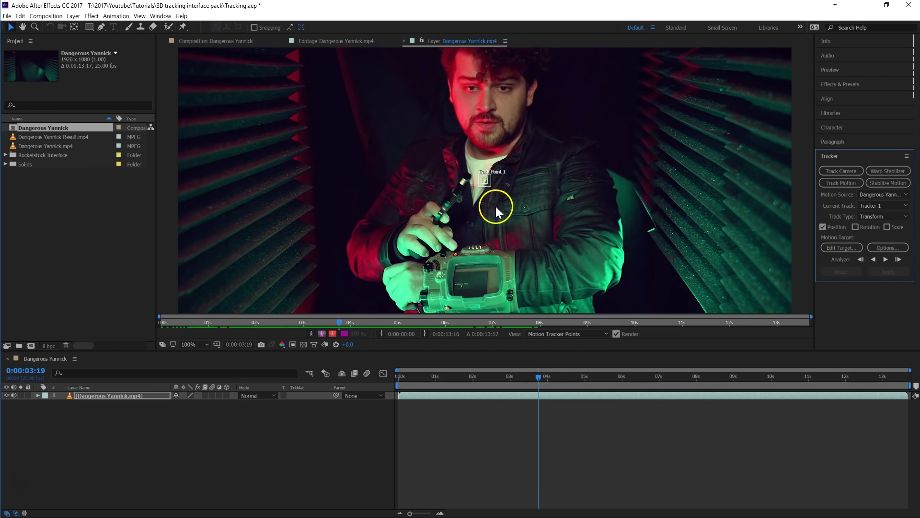
{"action": "scroll", "coordinate": [489, 186], "scroll_direction": "up", "scroll_amount": 1}
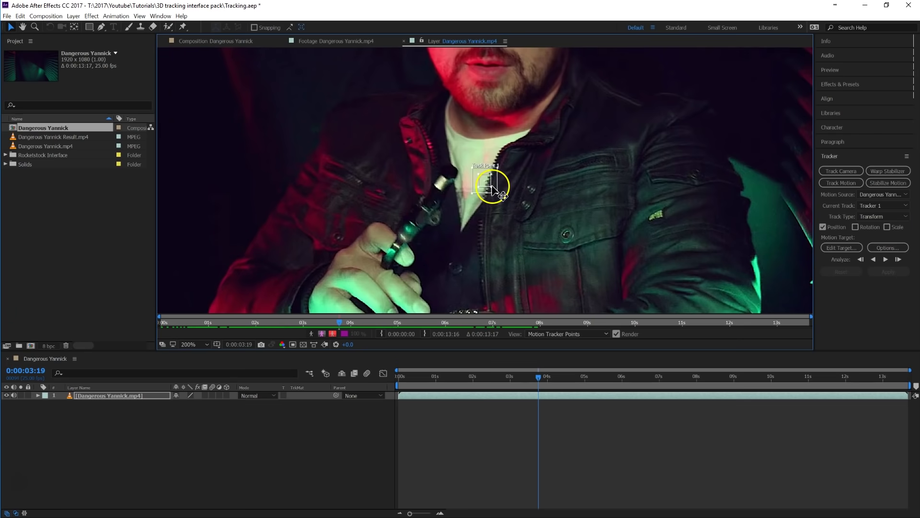
{"action": "mouse_move", "coordinate": [495, 196]}
{"action": "left_mouse_down"}
{"action": "mouse_move", "coordinate": [511, 200]}
{"action": "mouse_move", "coordinate": [509, 180]}
{"action": "mouse_move", "coordinate": [499, 206]}
{"action": "mouse_move", "coordinate": [499, 192]}
{"action": "left_mouse_up"}
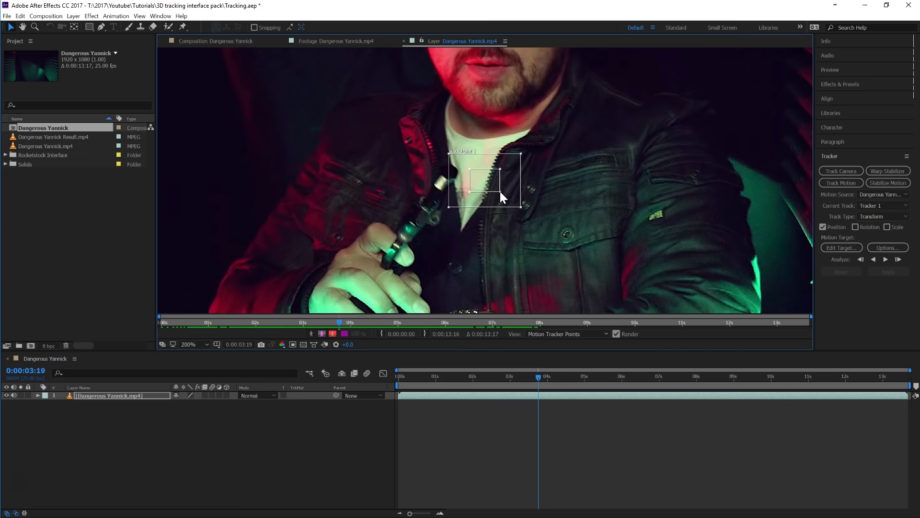
{"action": "left_click", "coordinate": [476, 158]}
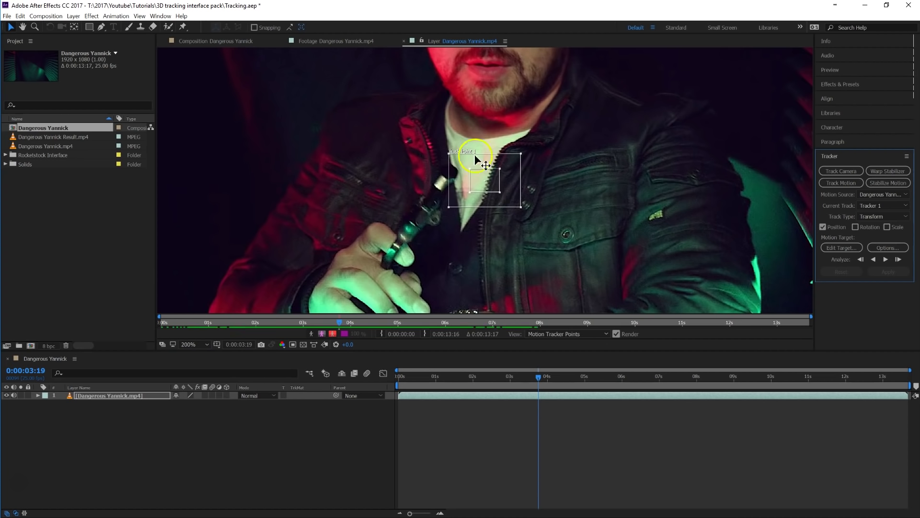
Step: Move Track Point 1 onto the small orange light at the upper edge of the wrist device
{"action": "left_click", "coordinate": [23, 27]}
{"action": "left_click", "coordinate": [344, 120]}
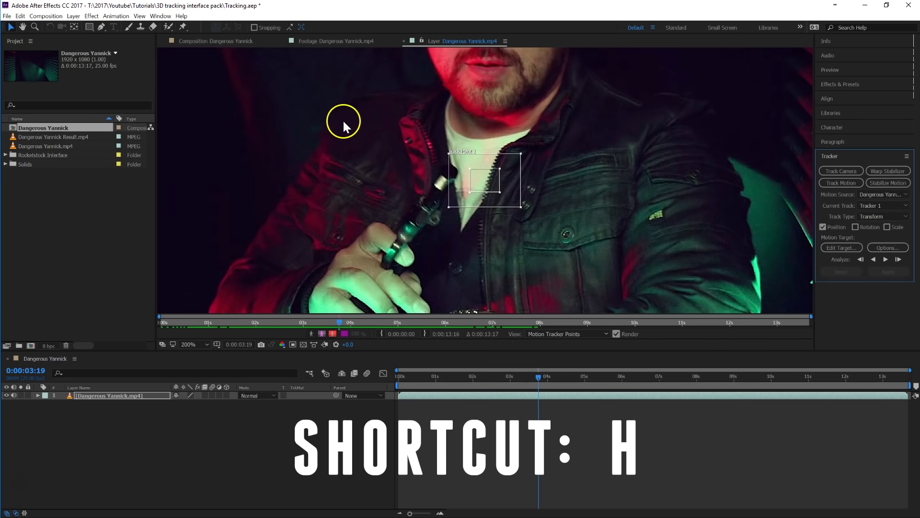
{"action": "scroll", "coordinate": [365, 172], "scroll_direction": "down", "scroll_amount": 5}
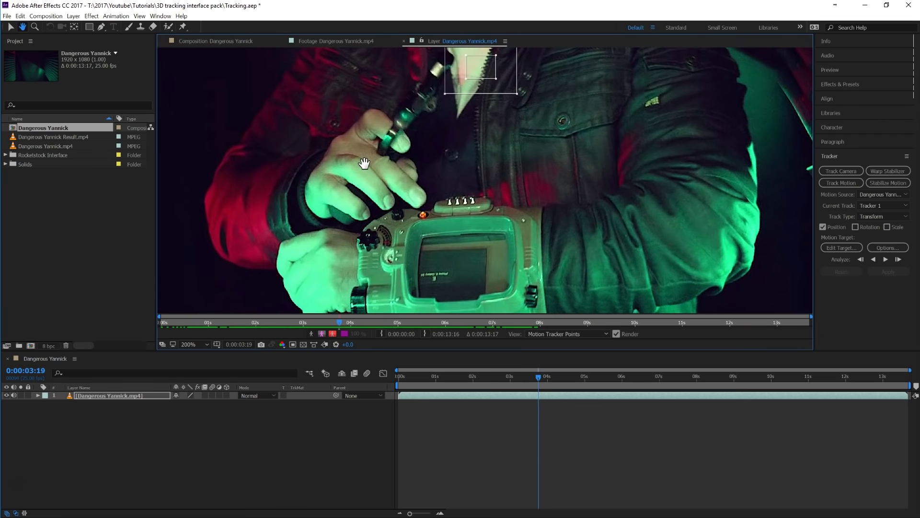
{"action": "left_click", "coordinate": [362, 163]}
{"action": "left_click", "coordinate": [9, 27]}
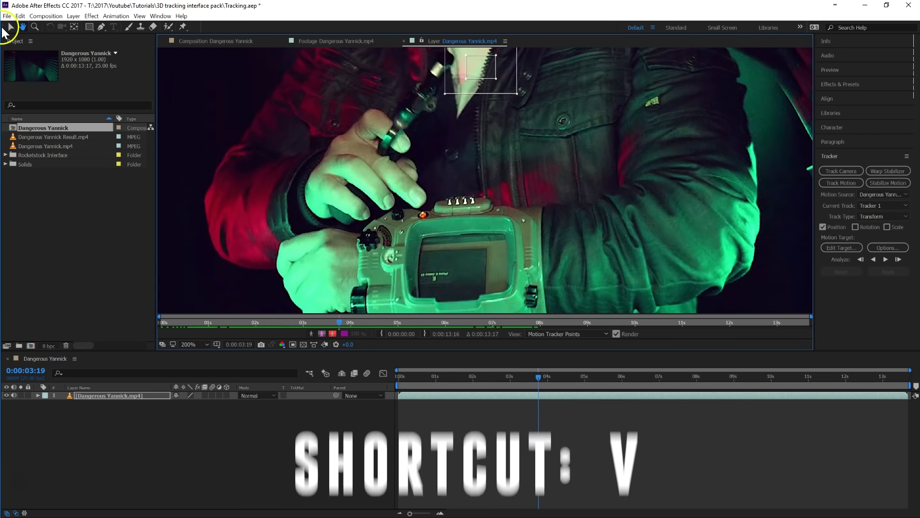
{"action": "left_click", "coordinate": [285, 95]}
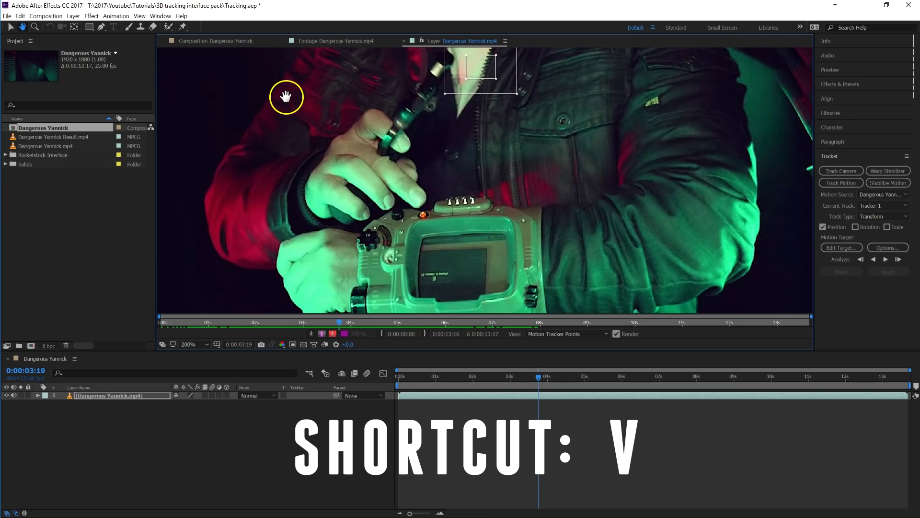
{"action": "left_click_drag", "start_coordinate": [487, 68], "coordinate": [422, 211]}
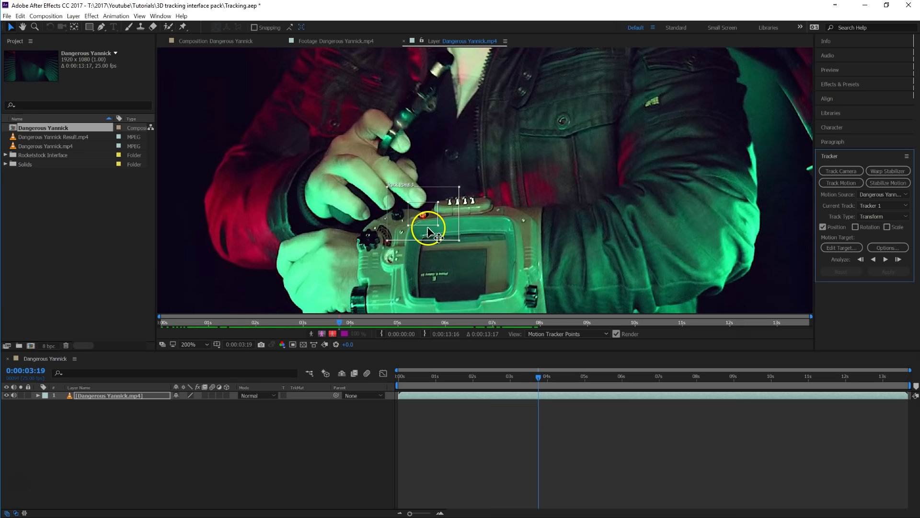
{"action": "left_click_drag", "start_coordinate": [422, 209], "coordinate": [462, 162]}
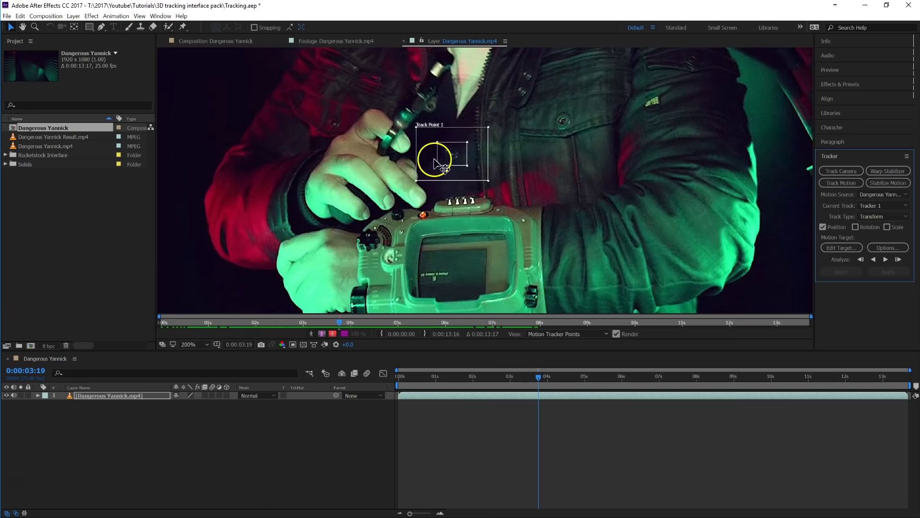
{"action": "left_click_drag", "start_coordinate": [451, 154], "coordinate": [431, 227]}
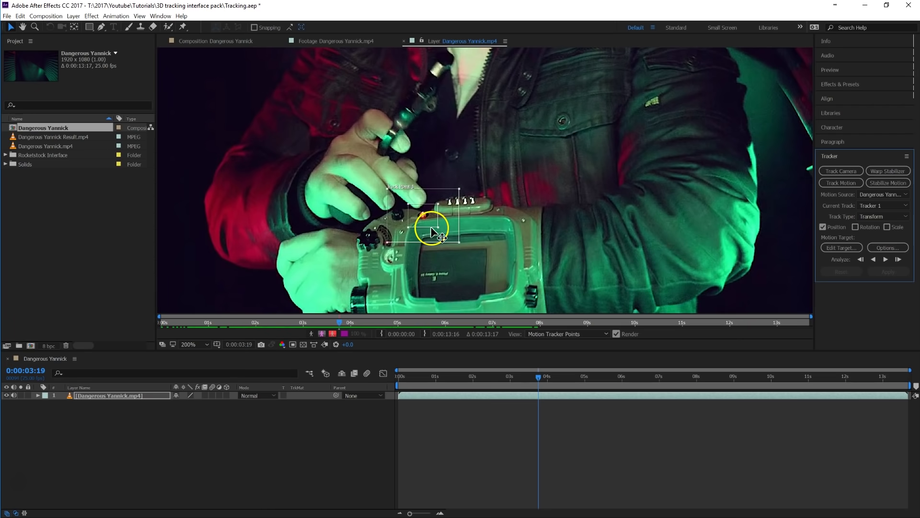
{"action": "left_click", "coordinate": [426, 214]}
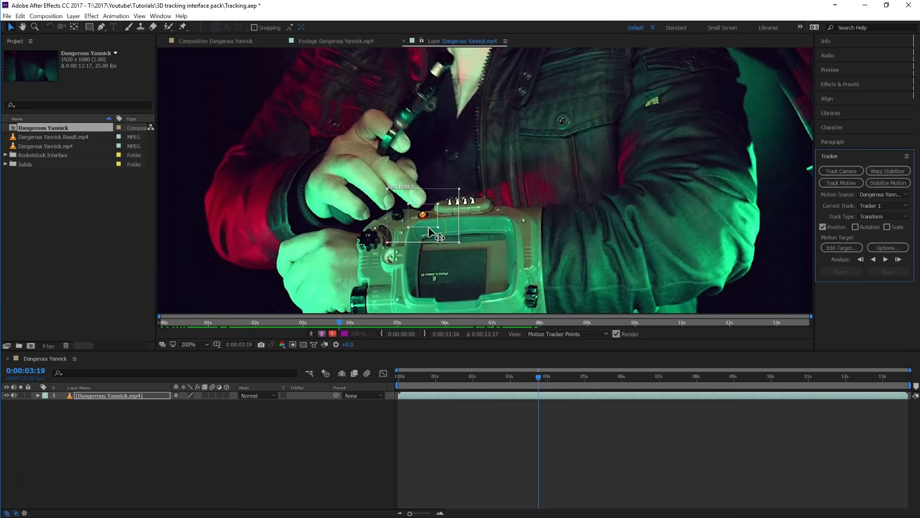
Step: Fit Track Point 1's feature region more tightly around the orange light and slightly enlarge its search region
{"action": "left_click", "coordinate": [433, 229]}
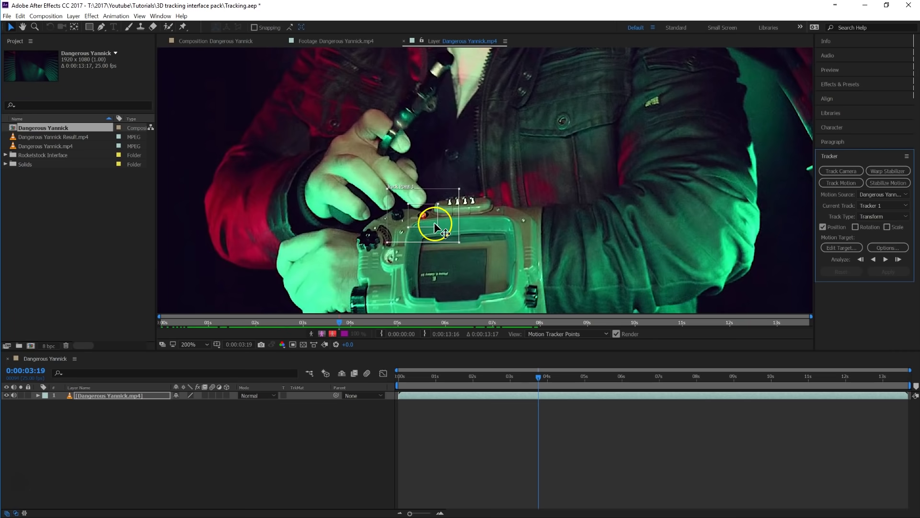
{"action": "left_click_drag", "start_coordinate": [438, 227], "coordinate": [440, 223]}
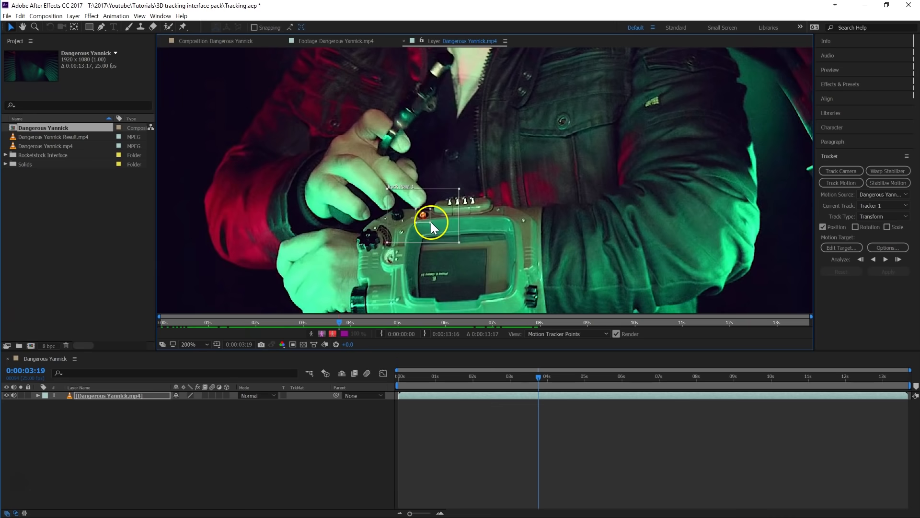
{"action": "left_click_drag", "start_coordinate": [434, 225], "coordinate": [427, 208]}
{"action": "left_click", "coordinate": [390, 185]}
{"action": "left_click", "coordinate": [469, 237]}
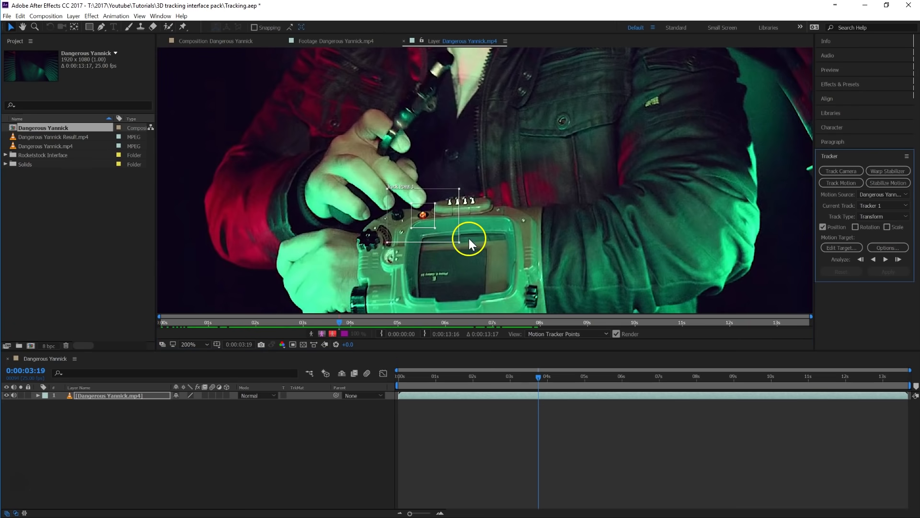
{"action": "left_click_drag", "start_coordinate": [458, 242], "coordinate": [464, 249]}
{"action": "left_click", "coordinate": [440, 204]}
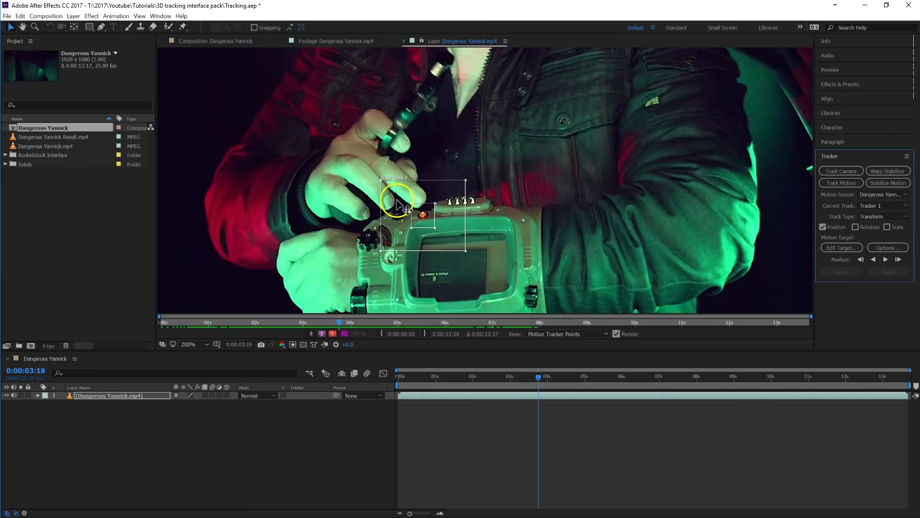
{"action": "left_click", "coordinate": [403, 235]}
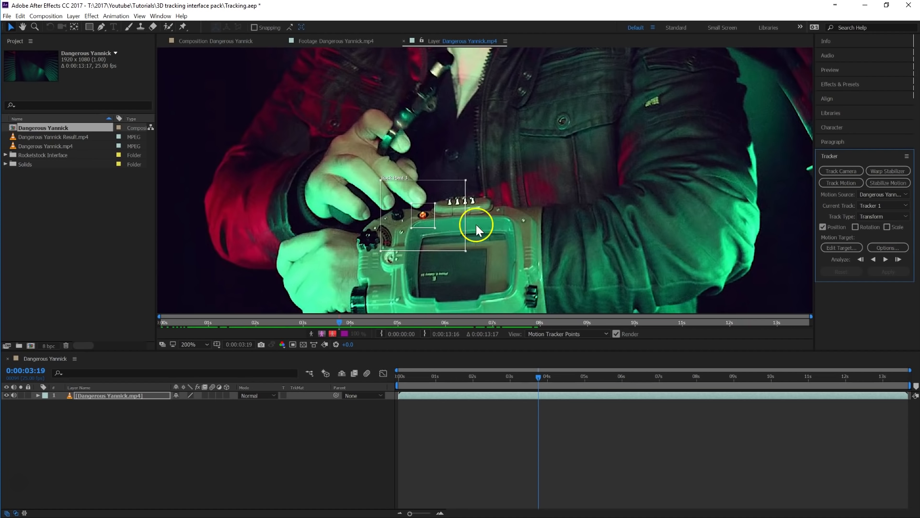
Step: Enable rotation tracking alongside position and enlarge the feature and search regions of Track Point 2
{"action": "left_click", "coordinate": [862, 228]}
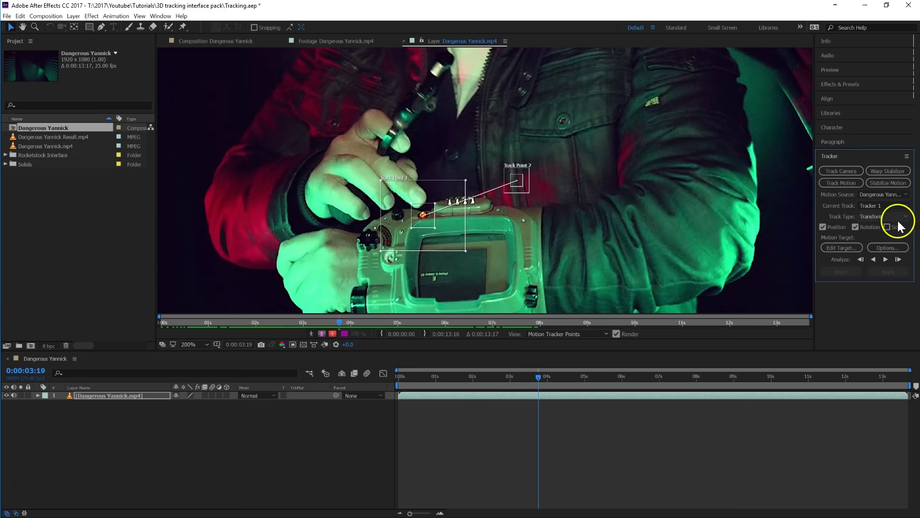
{"action": "left_click", "coordinate": [522, 188]}
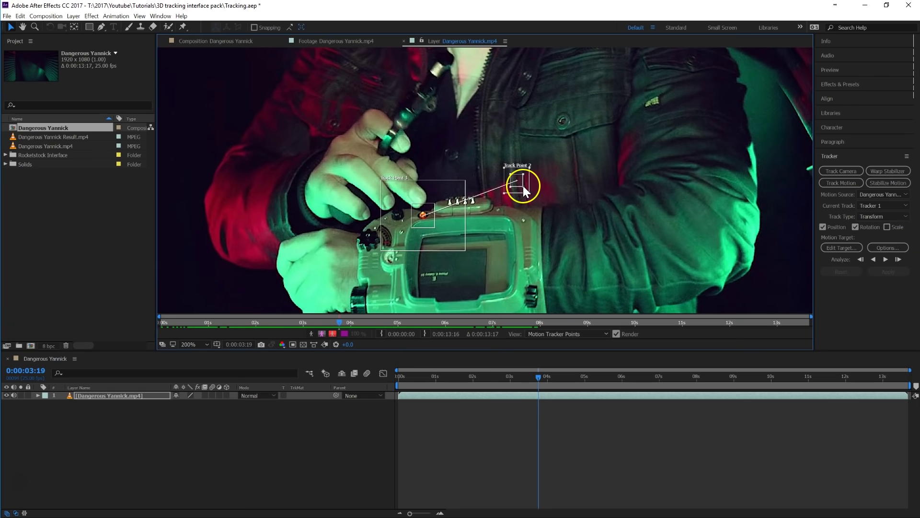
{"action": "left_click_drag", "start_coordinate": [523, 188], "coordinate": [557, 215]}
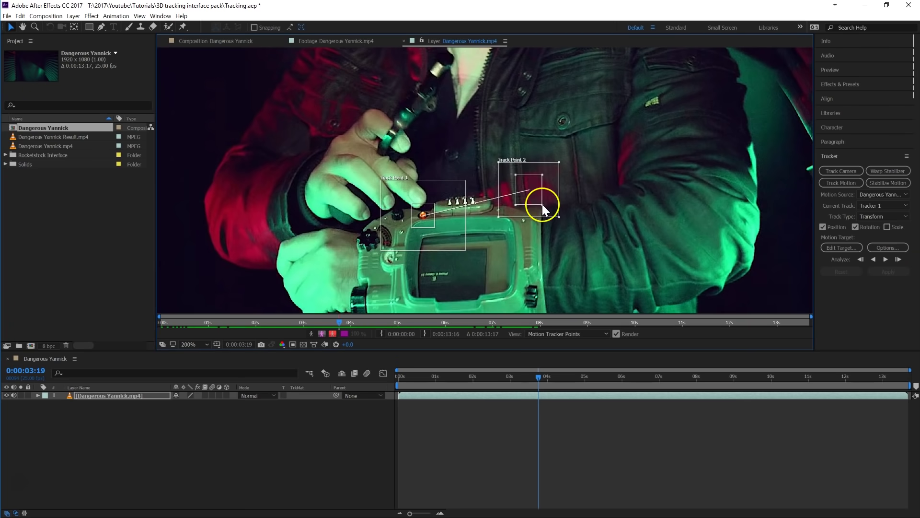
Step: Move Track Point 2 onto the black knob on the wrist device's right side and enlarge its regions
{"action": "key", "text": "h"}
{"action": "left_click_drag", "start_coordinate": [499, 263], "coordinate": [498, 199]}
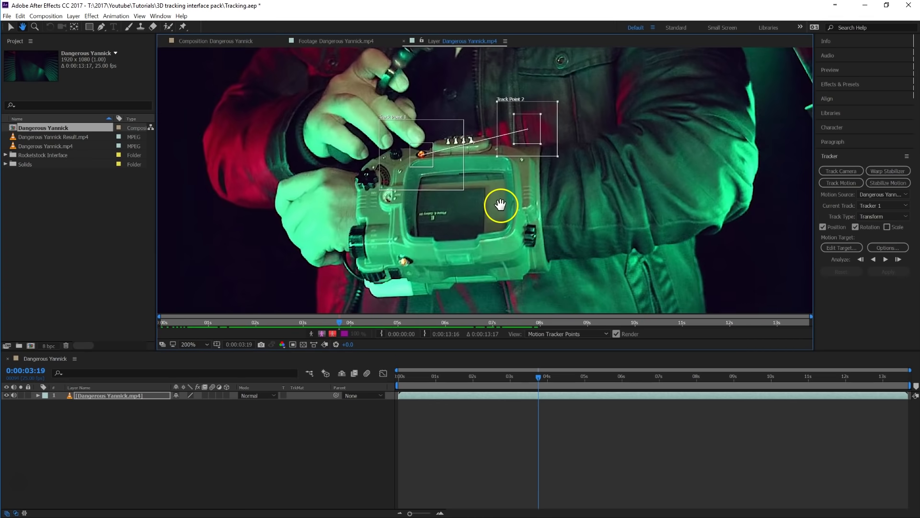
{"action": "key", "text": "v"}
{"action": "left_click_drag", "start_coordinate": [534, 138], "coordinate": [532, 240]}
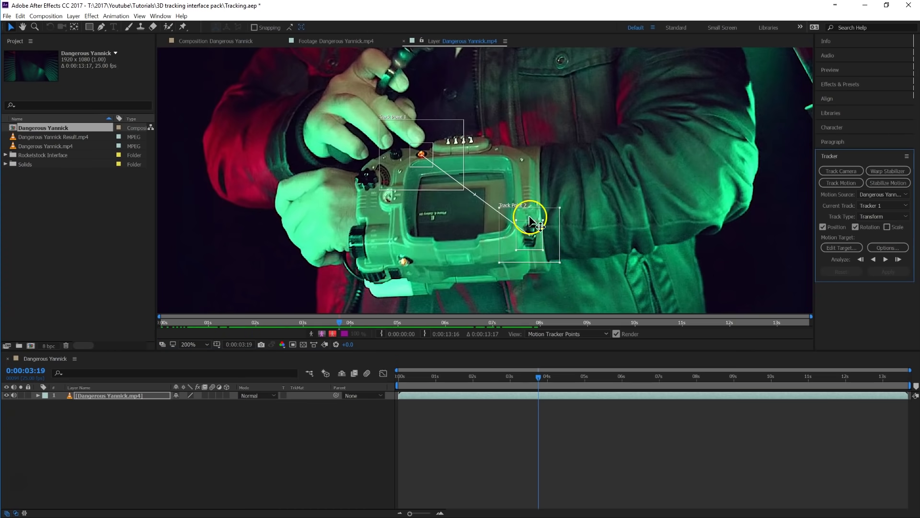
{"action": "left_click_drag", "start_coordinate": [543, 250], "coordinate": [578, 284]}
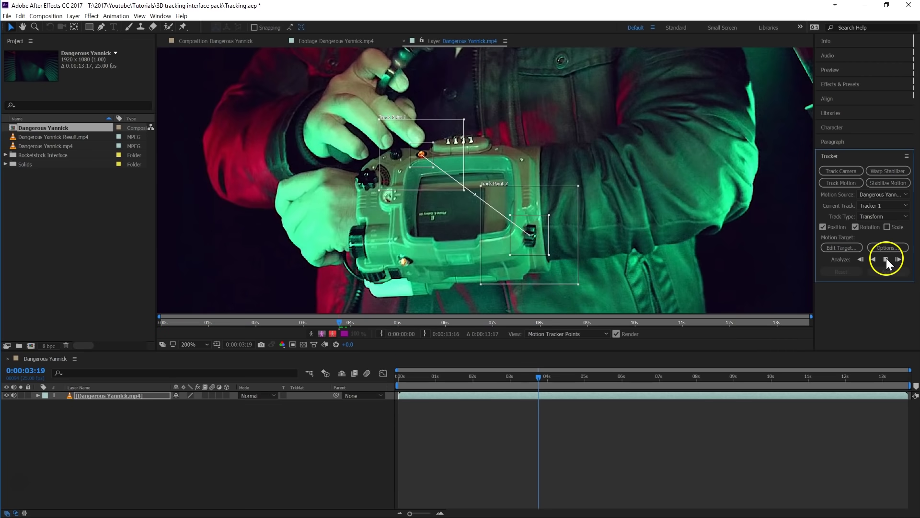
Step: Analyze both track points forward from 0:00:03:19 and stop the analysis at 0:00:03:23
{"action": "left_click", "coordinate": [886, 259]}
{"action": "left_click", "coordinate": [886, 259]}
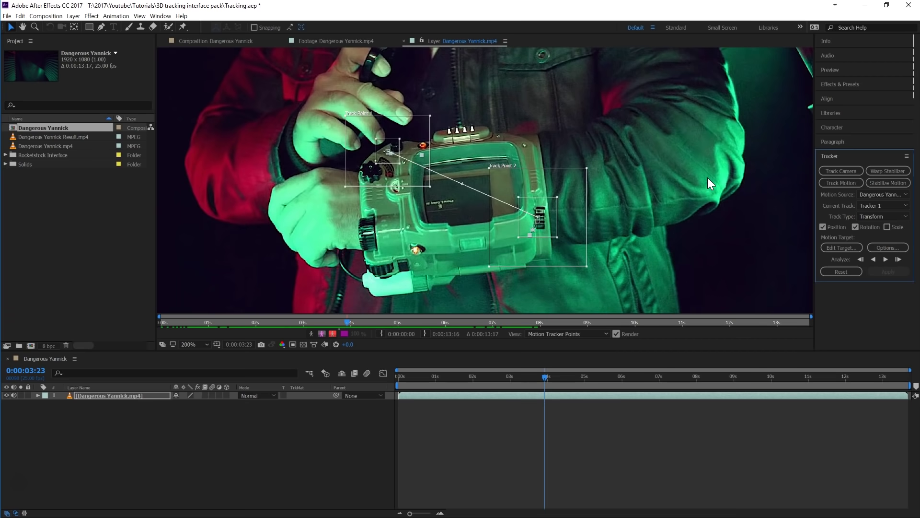
Step: Step back to 0:00:03:19 and shrink Track Point 1's feature region tightly around the orange light
{"action": "left_click", "coordinate": [707, 177]}
{"action": "key", "text": "Page_Up"}
{"action": "key", "text": "Page_Down"}
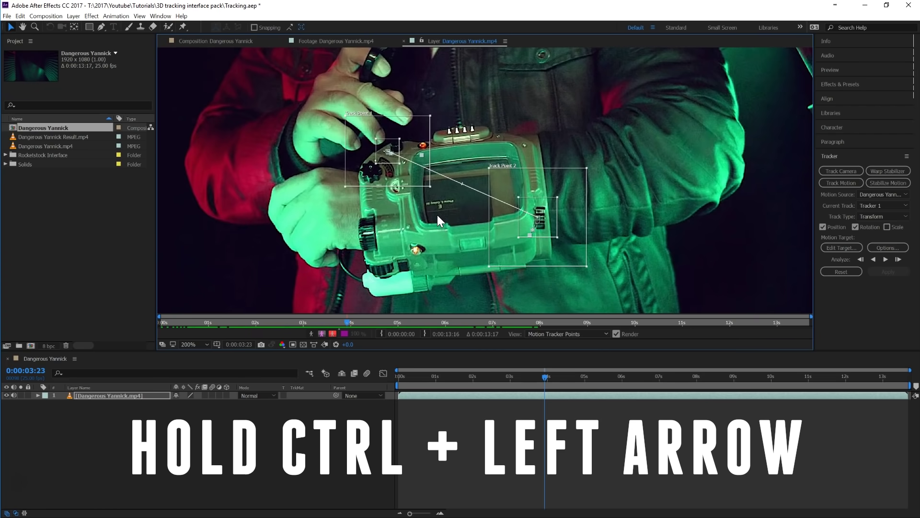
{"action": "key", "text": "ctrl+Left"}
{"action": "key", "text": "ctrl+Left"}
{"action": "key", "text": "ctrl+Left"}
{"action": "key", "text": "ctrl+Left"}
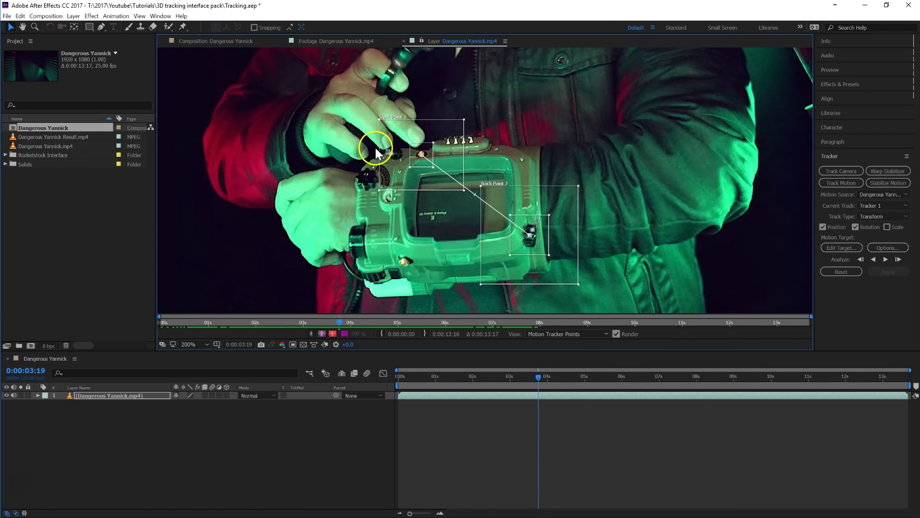
{"action": "left_click_drag", "start_coordinate": [469, 163], "coordinate": [435, 169]}
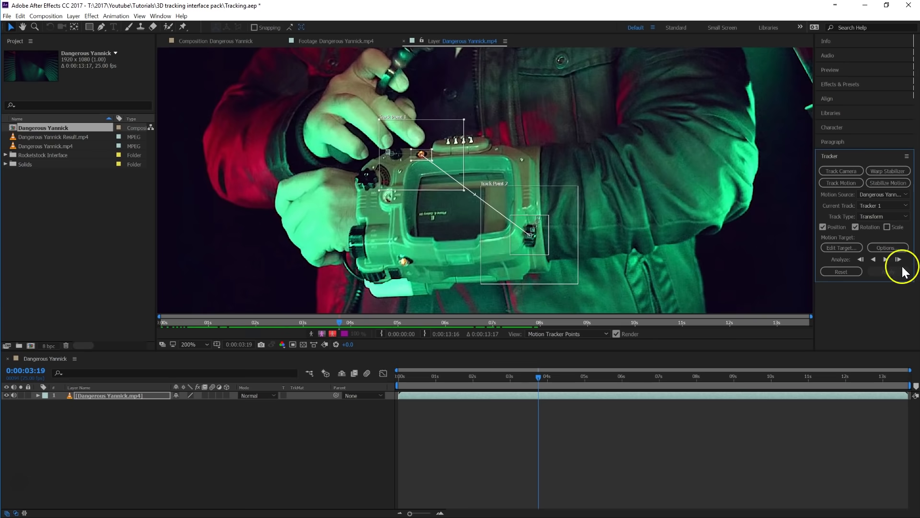
Step: Analyze both track points forward from 0:00:03:19, stop at 0:00:06:05, and return the playhead to 0:00:06:03
{"action": "left_click", "coordinate": [885, 259]}
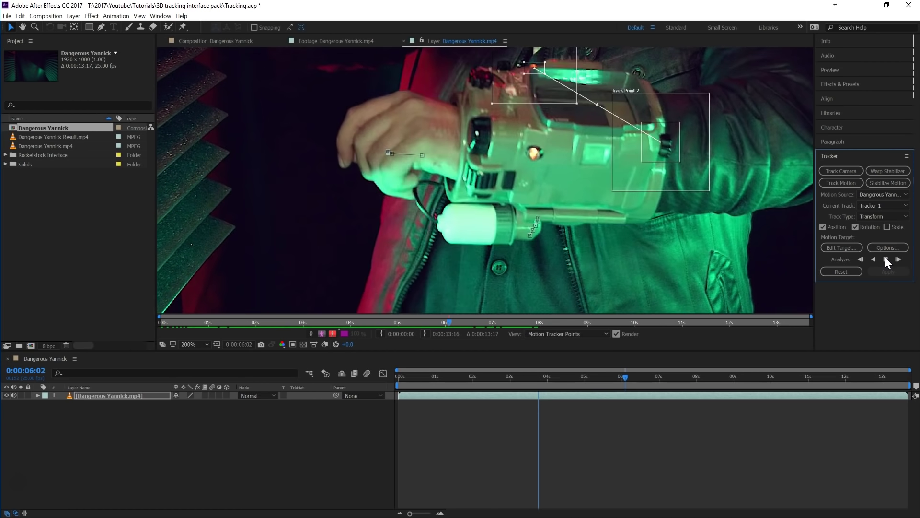
{"action": "left_click", "coordinate": [887, 260]}
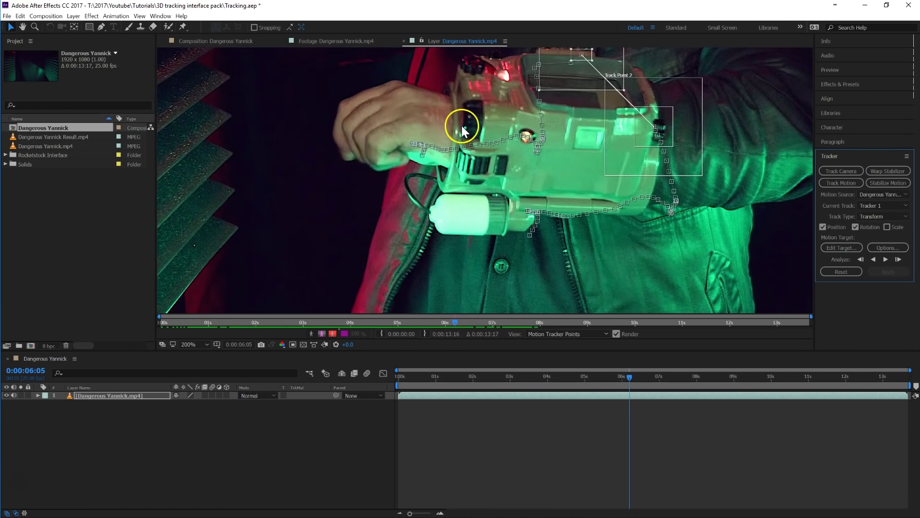
{"action": "left_click_drag", "start_coordinate": [692, 135], "coordinate": [559, 308]}
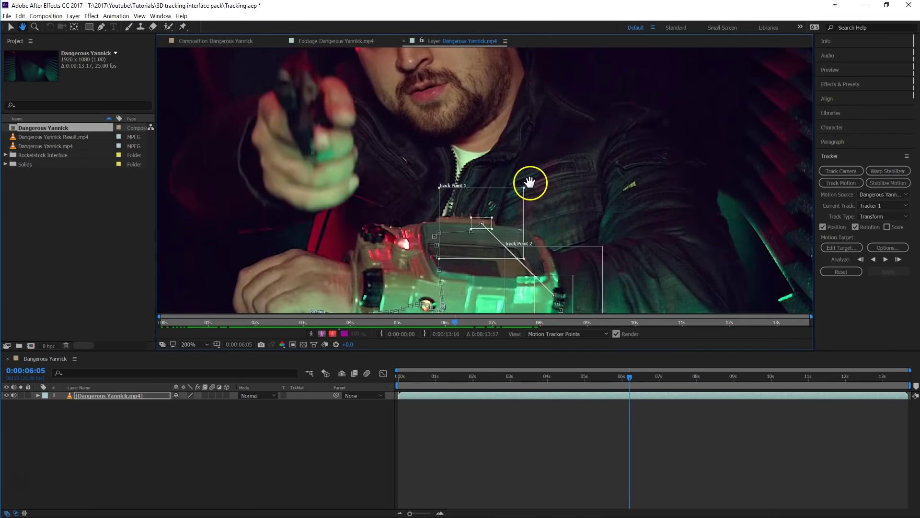
{"action": "scroll", "coordinate": [530, 180], "scroll_direction": "down", "scroll_amount": 1}
{"action": "left_click_drag", "start_coordinate": [534, 227], "coordinate": [547, 197]}
{"action": "key", "text": "v"}
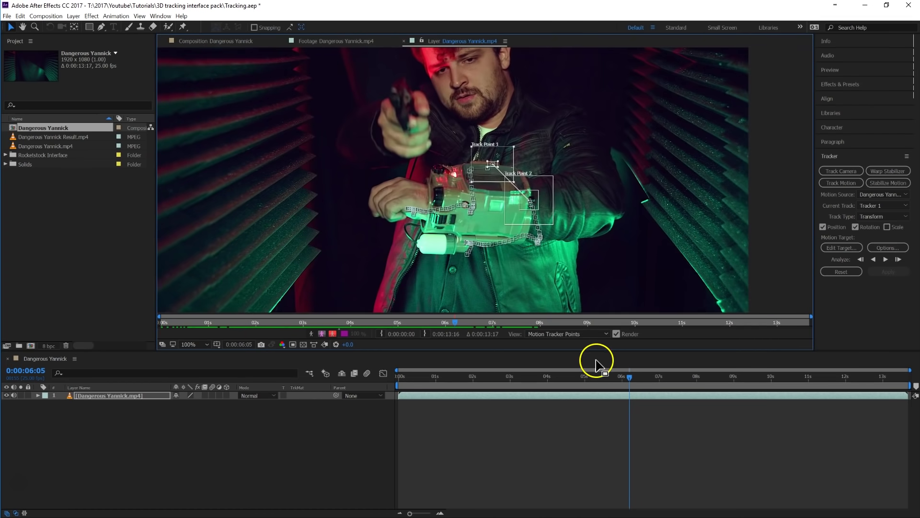
{"action": "mouse_move", "coordinate": [631, 374]}
{"action": "left_mouse_down"}
{"action": "mouse_move", "coordinate": [611, 373]}
{"action": "mouse_move", "coordinate": [625, 377]}
{"action": "mouse_move", "coordinate": [626, 368]}
{"action": "left_mouse_up"}
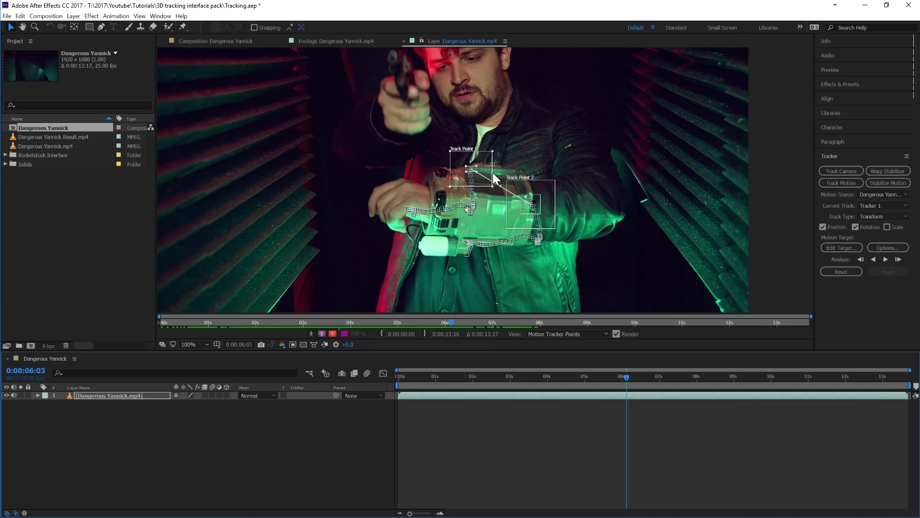
Step: Create a new null object and rename it "Wrist Band Tracking"
{"action": "left_click", "coordinate": [75, 16]}
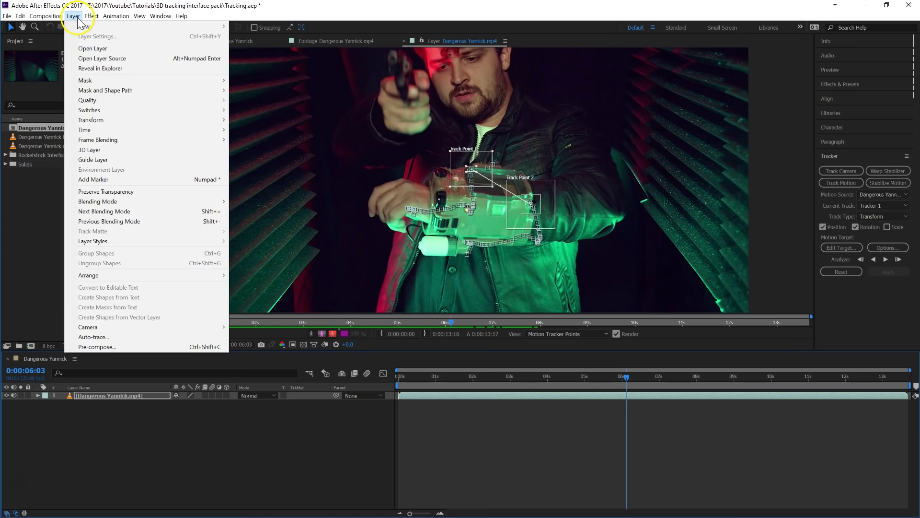
{"action": "mouse_move", "coordinate": [80, 27]}
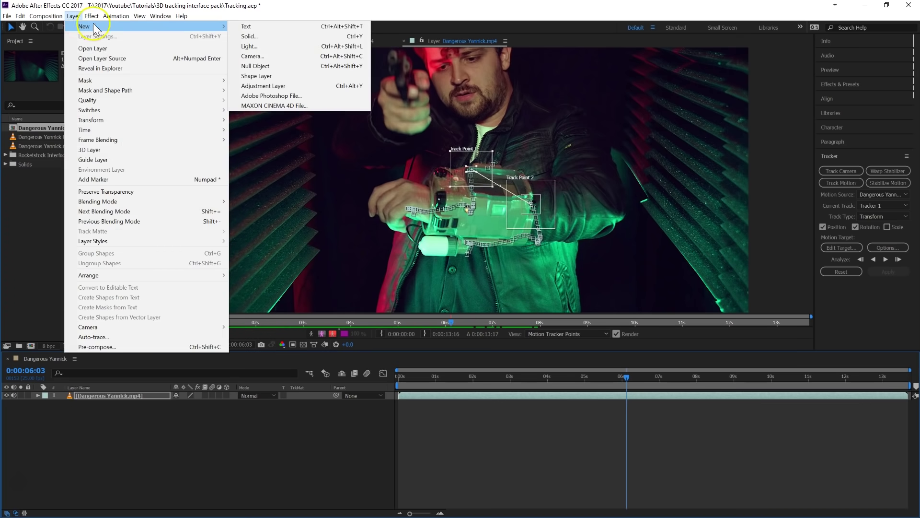
{"action": "left_click", "coordinate": [313, 66]}
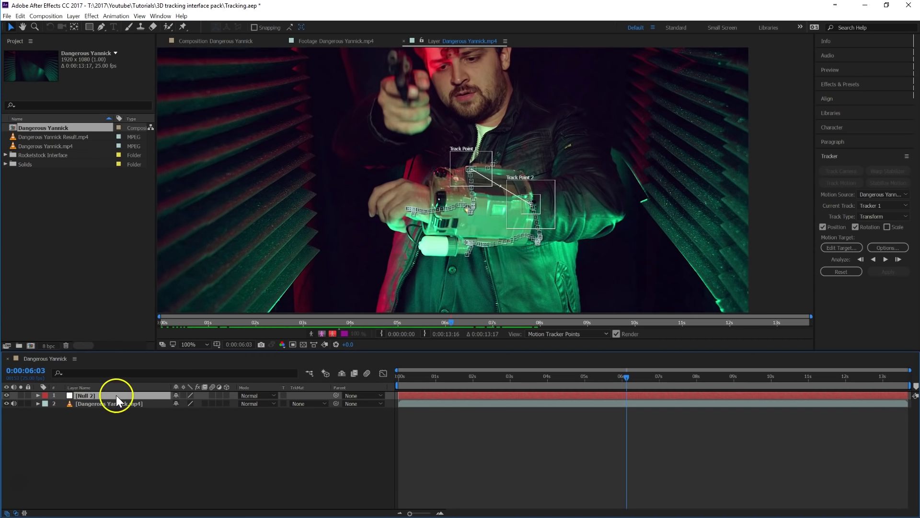
{"action": "key", "text": "Return"}
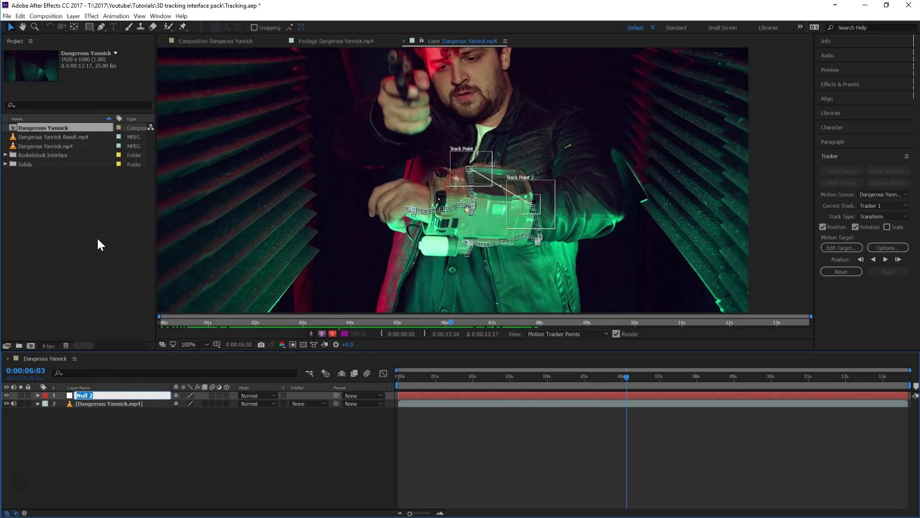
{"action": "type", "text": "Wrist Band Tracking"}
{"action": "left_click", "coordinate": [156, 422]}
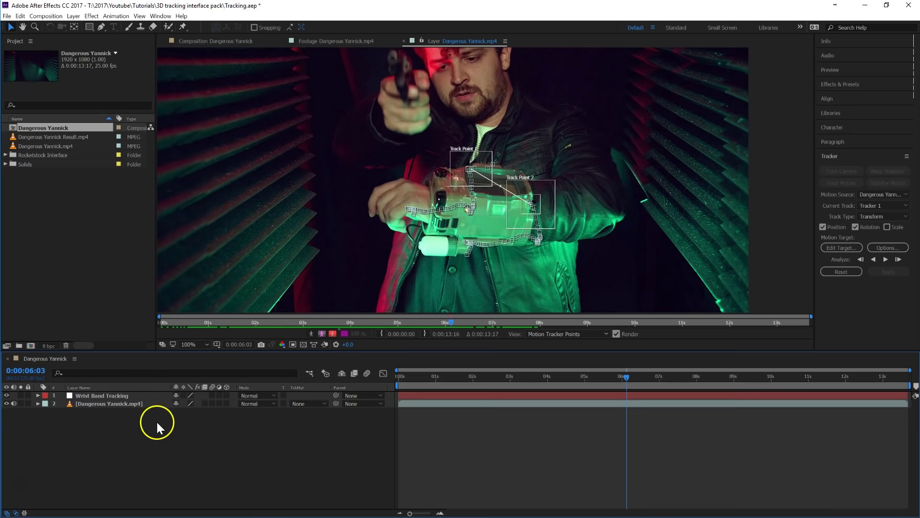
Step: Set the Wrist Band Tracking layer as the motion target for the Dangerous Yannick.mp4 tracker
{"action": "left_click", "coordinate": [86, 403]}
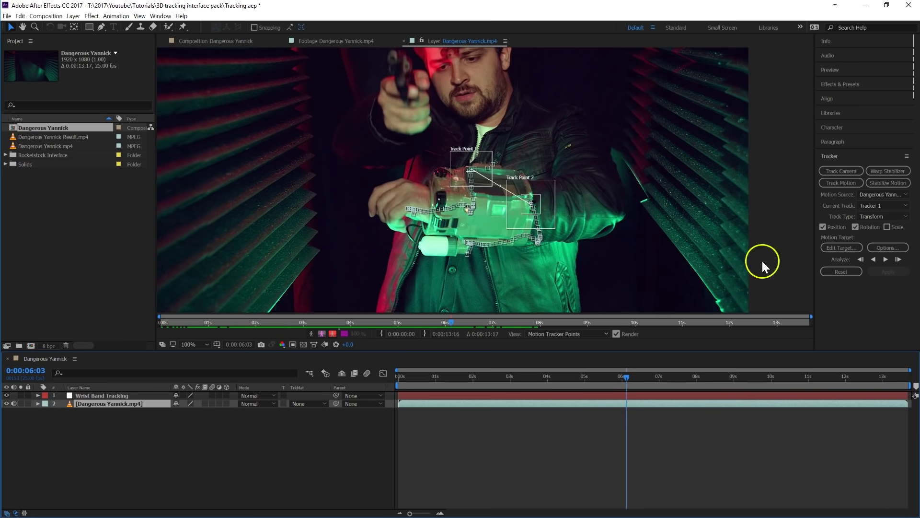
{"action": "left_click", "coordinate": [848, 152]}
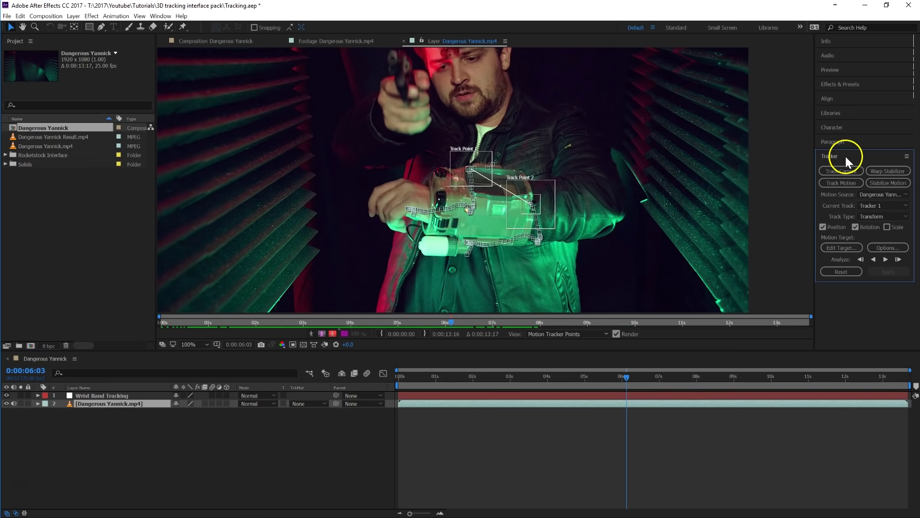
{"action": "left_click", "coordinate": [845, 246]}
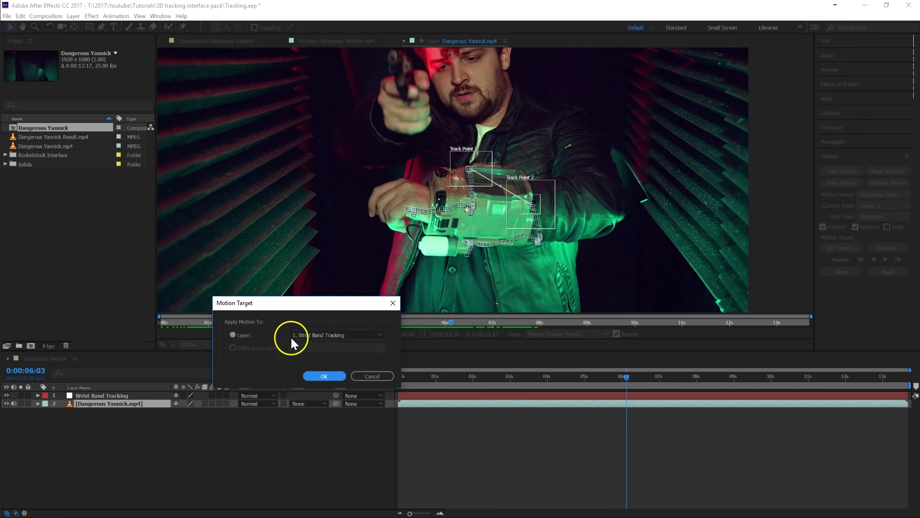
{"action": "left_click", "coordinate": [324, 335]}
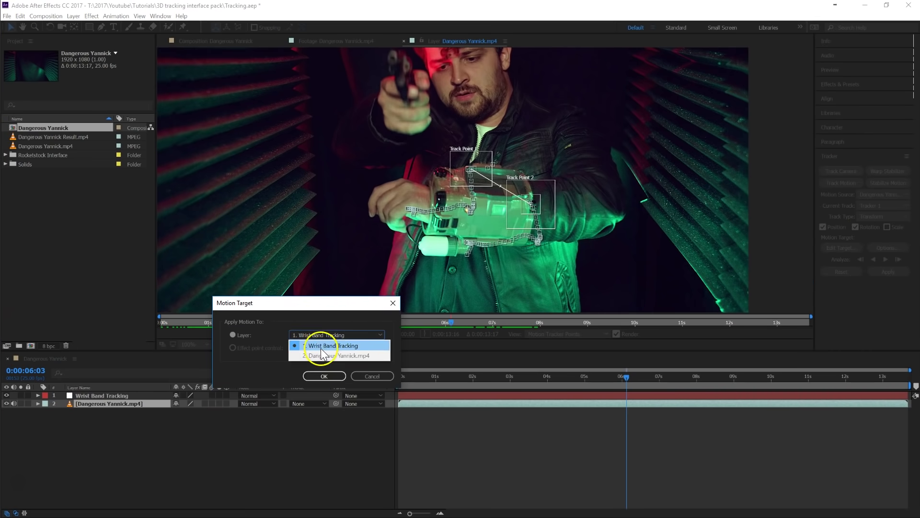
{"action": "left_click", "coordinate": [343, 345]}
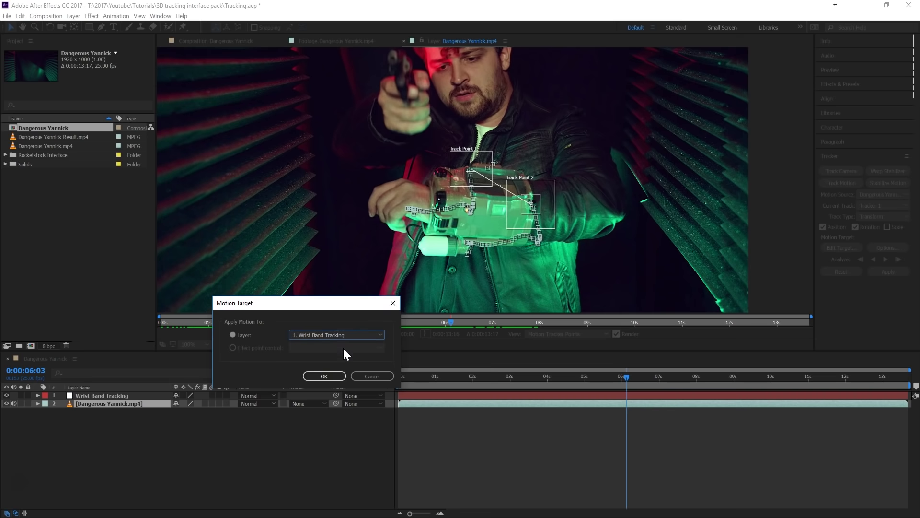
{"action": "left_click", "coordinate": [331, 376]}
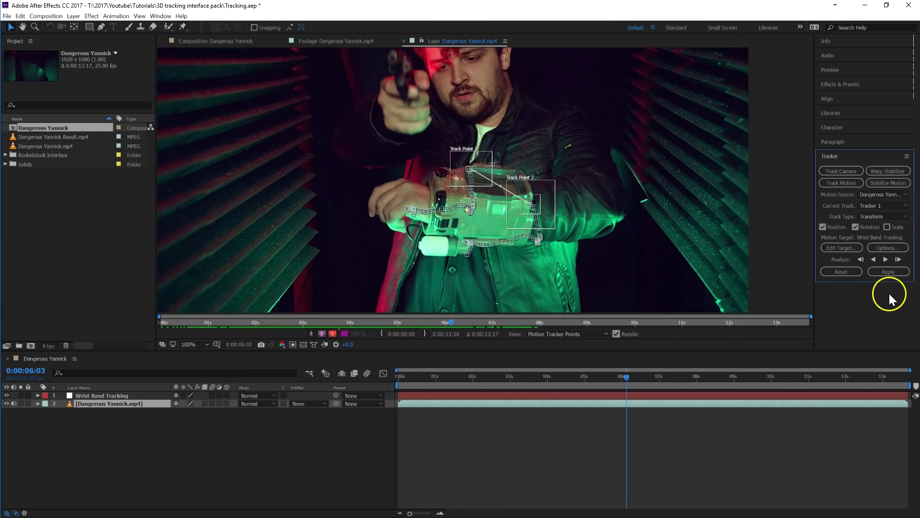
Step: Apply the tracking data to the null in both X and Y dimensions
{"action": "left_click", "coordinate": [893, 275]}
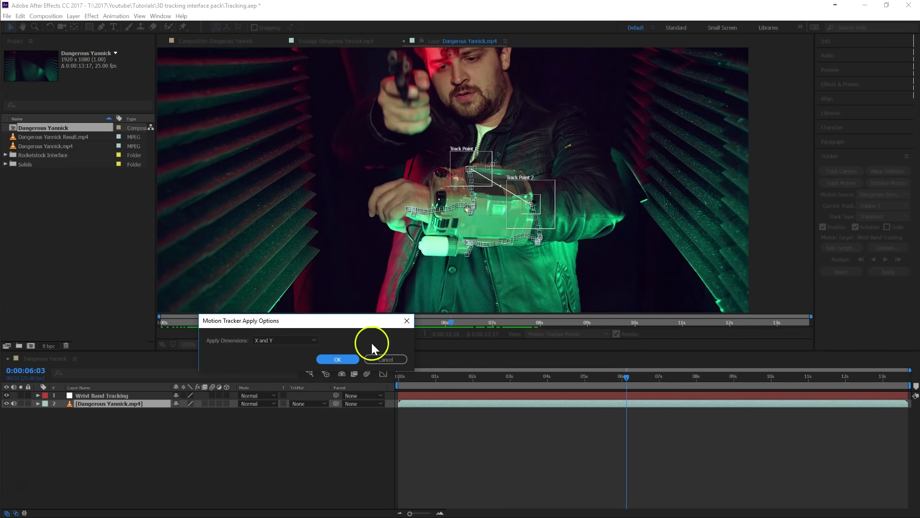
{"action": "left_click", "coordinate": [278, 340]}
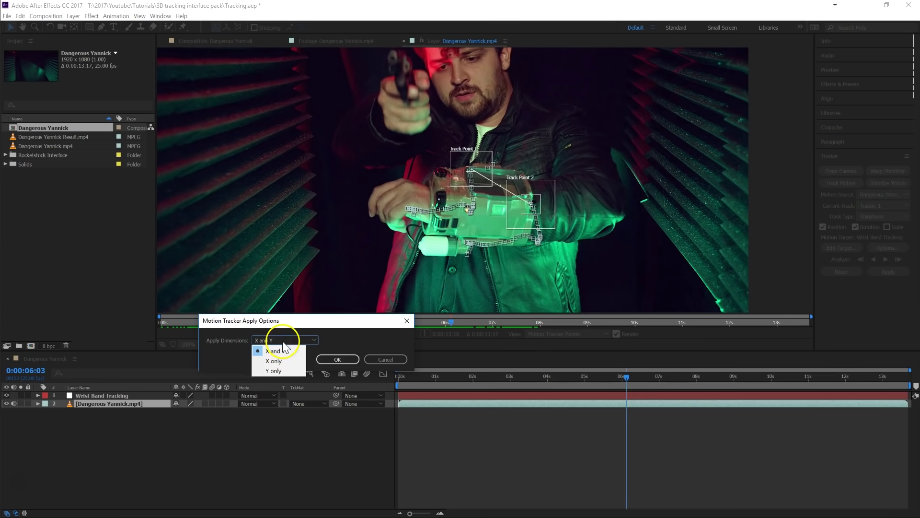
{"action": "left_click", "coordinate": [264, 351]}
{"action": "left_click", "coordinate": [338, 360]}
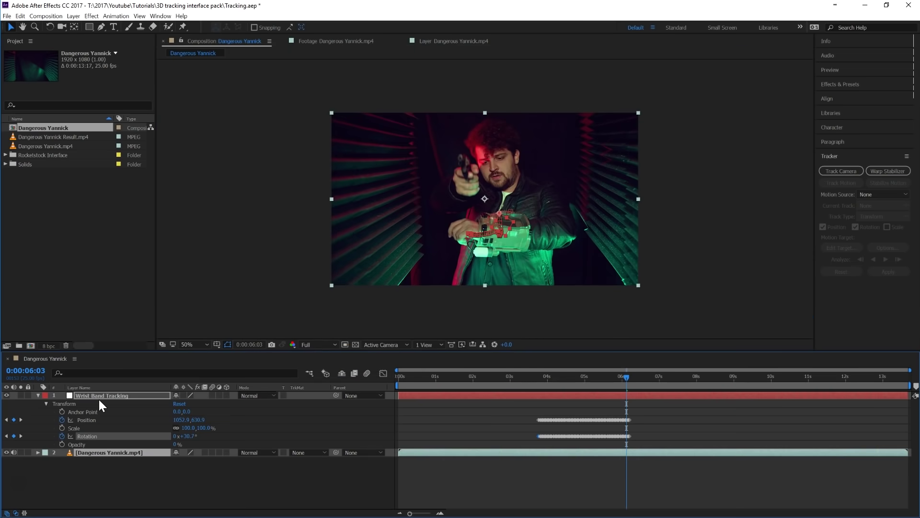
Step: Review the null's position and rotation keyframes, check the track up close at 0:00:05:01, and collapse the layer's properties
{"action": "left_click_drag", "start_coordinate": [528, 410], "coordinate": [674, 444]}
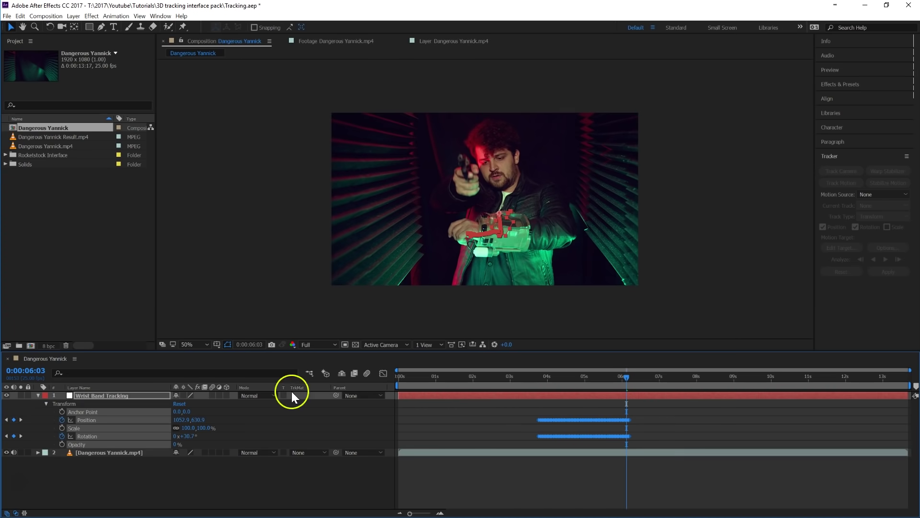
{"action": "left_click", "coordinate": [157, 474]}
{"action": "left_click_drag", "start_coordinate": [557, 375], "coordinate": [586, 384]}
{"action": "scroll", "coordinate": [458, 259], "scroll_direction": "up", "scroll_amount": 2}
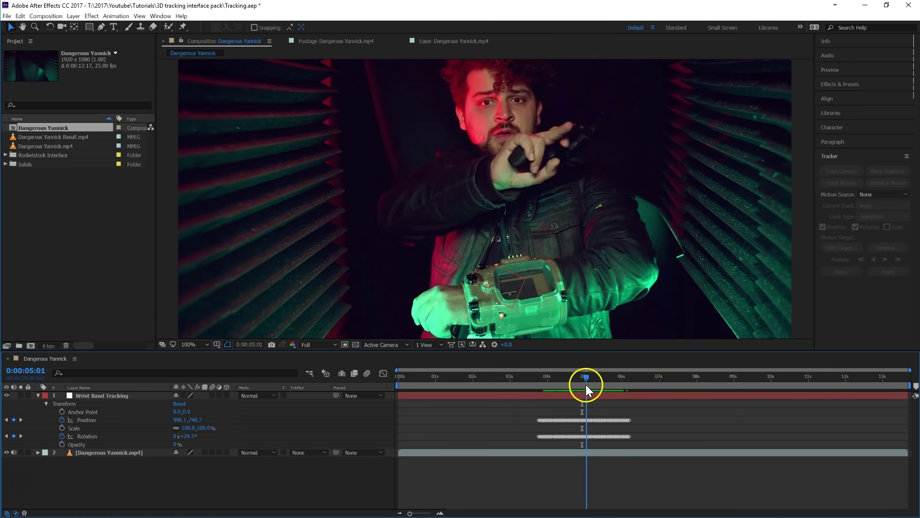
{"action": "left_click", "coordinate": [37, 394]}
{"action": "left_click", "coordinate": [66, 251]}
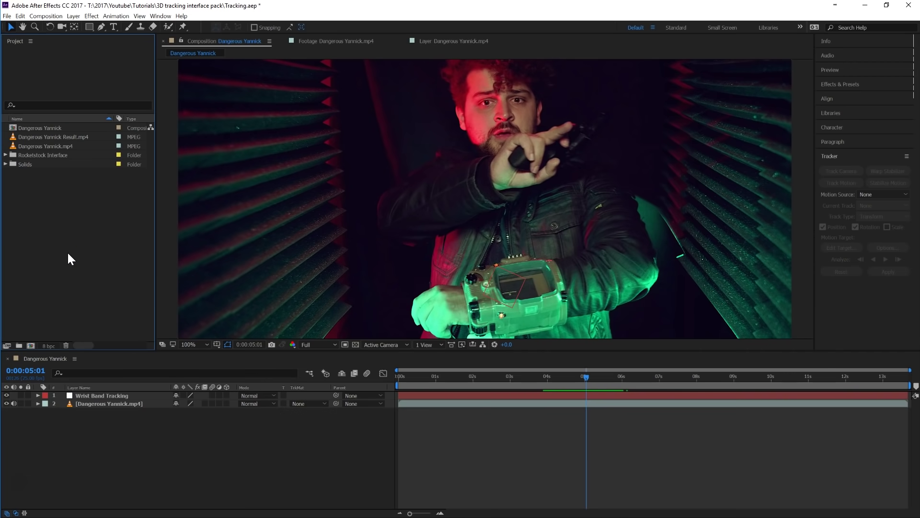
Step: Expand the Frames folder inside Rocketstock Interface and examine the in, loop and out clips of Frame_03
{"action": "left_click", "coordinate": [5, 155]}
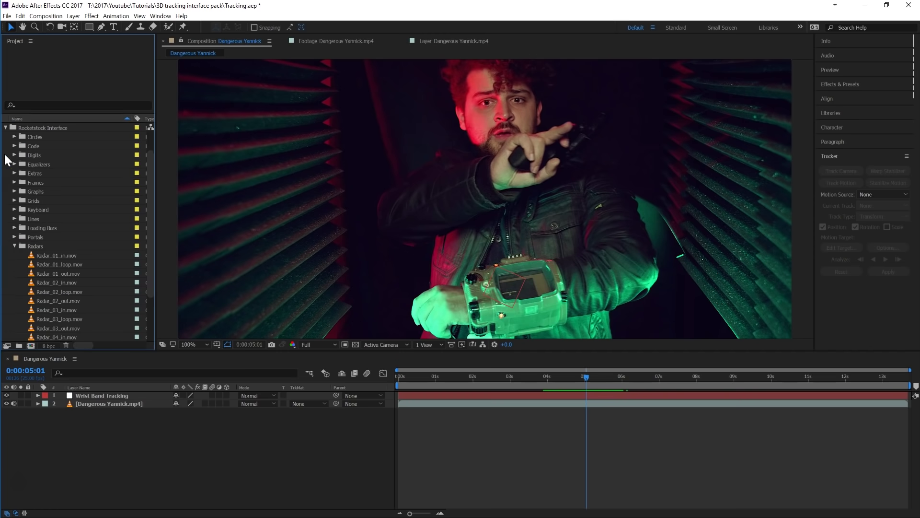
{"action": "left_click", "coordinate": [14, 246]}
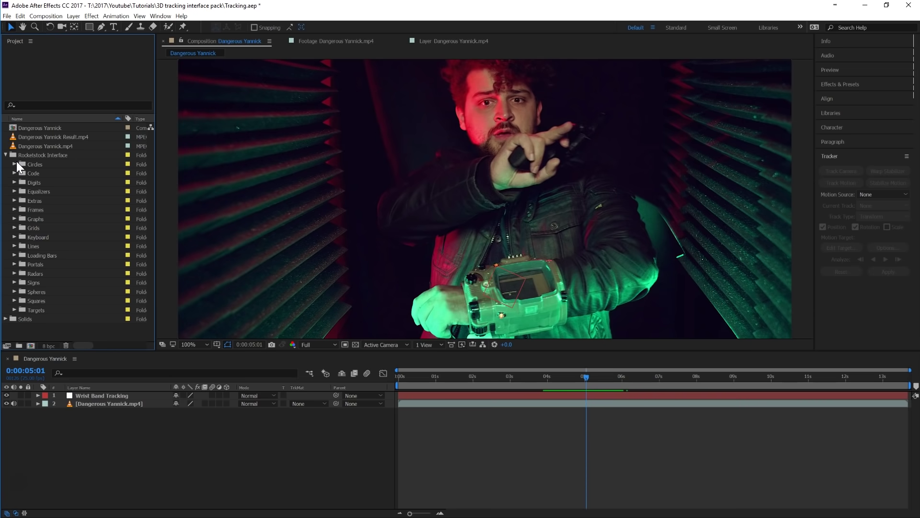
{"action": "left_click", "coordinate": [14, 209]}
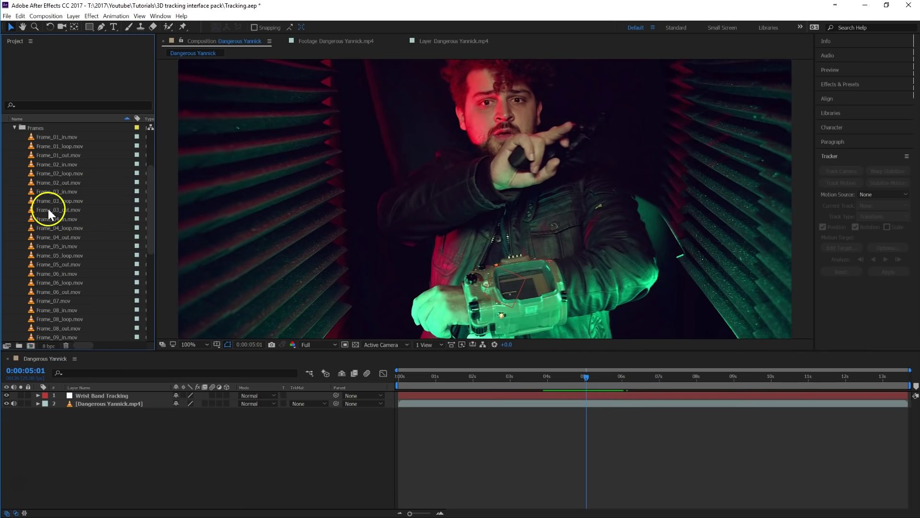
{"action": "left_click", "coordinate": [46, 191]}
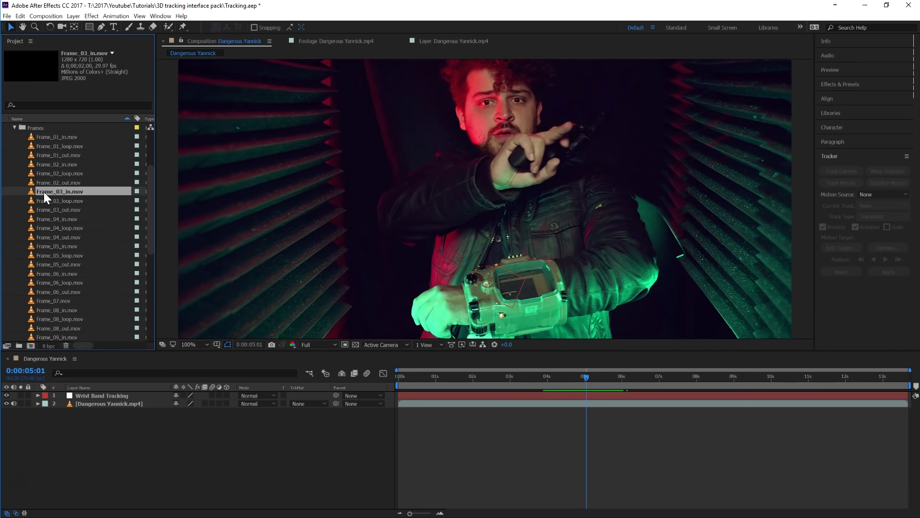
{"action": "left_click", "coordinate": [47, 198]}
{"action": "left_click", "coordinate": [50, 207]}
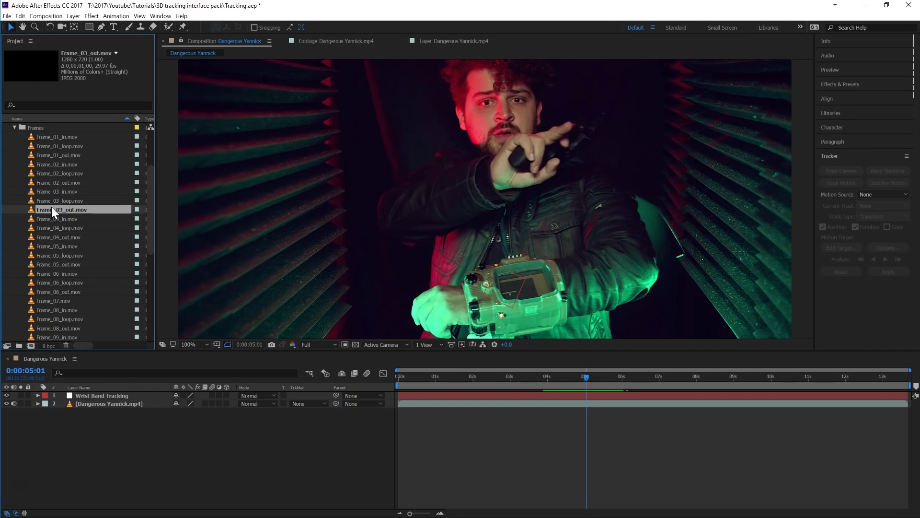
{"action": "left_click", "coordinate": [63, 191]}
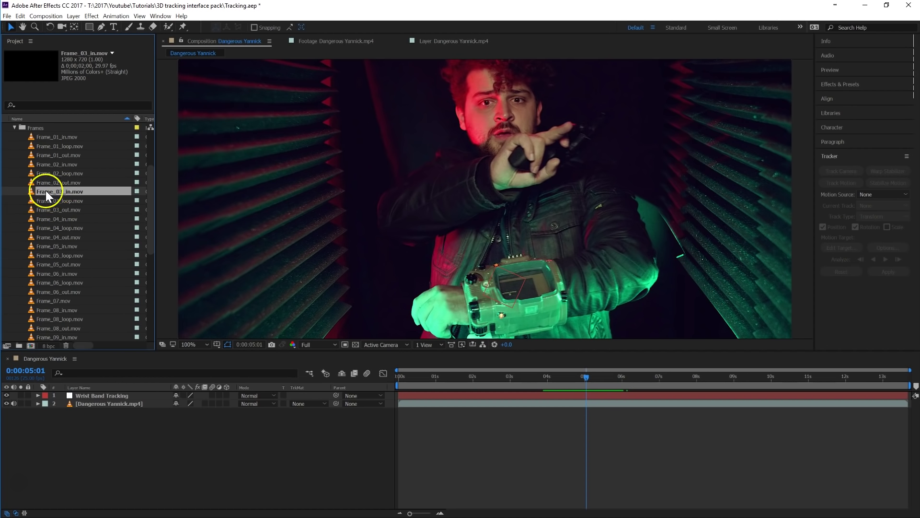
{"action": "left_click", "coordinate": [56, 200]}
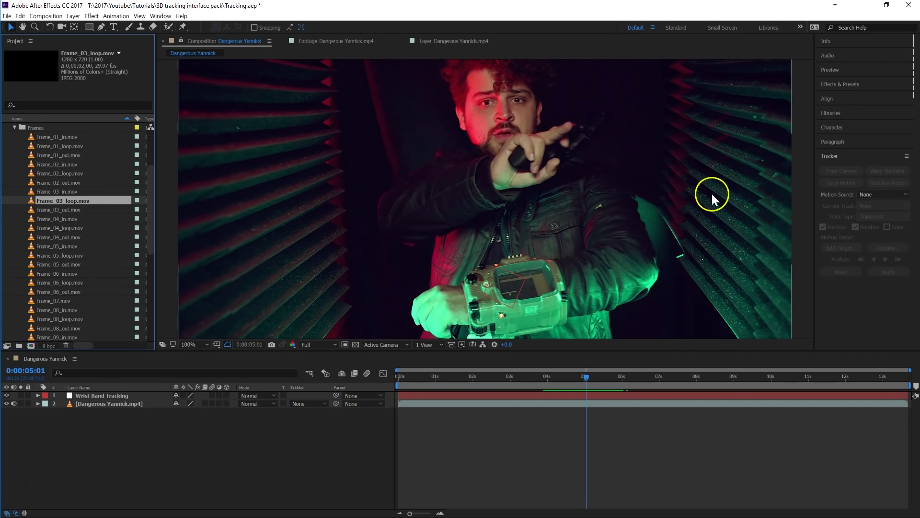
{"action": "left_click", "coordinate": [49, 210]}
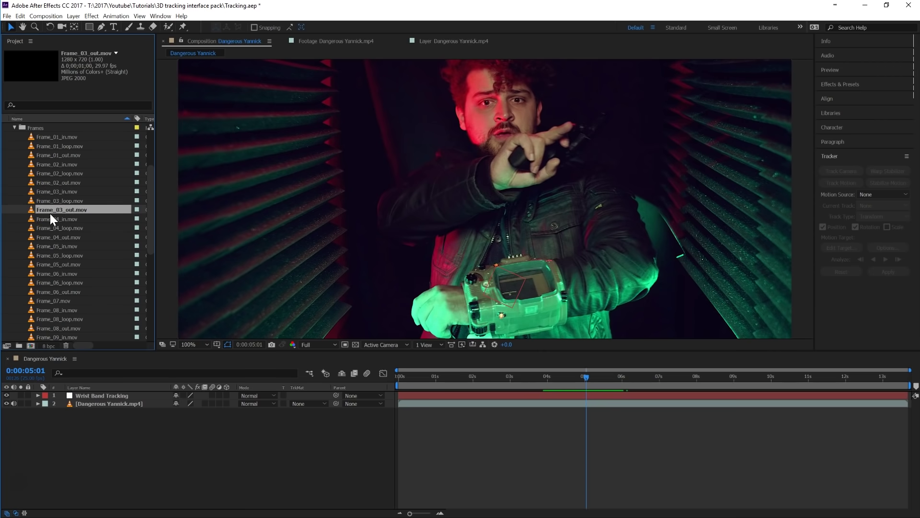
Step: Add Frame_03_in.mov, Frame_03_loop.mov and Frame_03_out.mov to the composition above the Wrist Band Tracking layer
{"action": "left_click", "coordinate": [57, 192]}
{"action": "left_click", "coordinate": [59, 200], "text": "shift"}
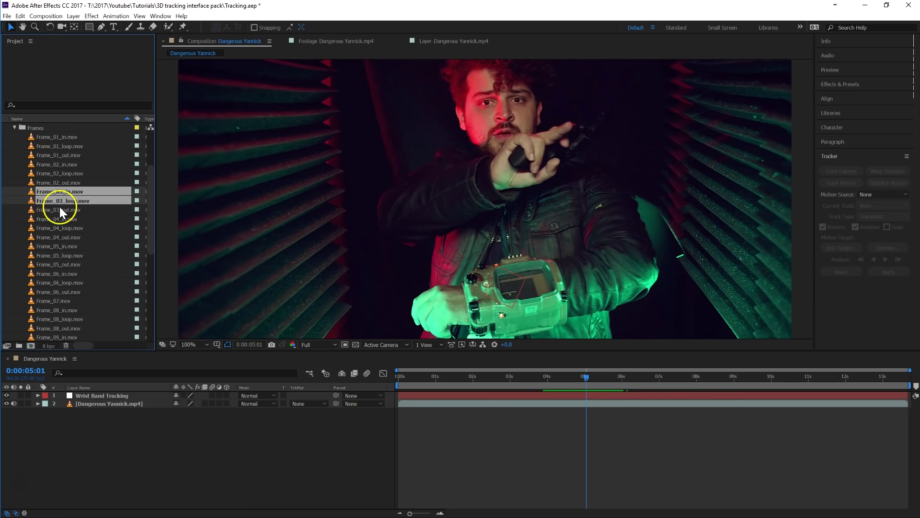
{"action": "left_click", "coordinate": [60, 207], "text": "shift"}
{"action": "left_click_drag", "start_coordinate": [60, 207], "coordinate": [111, 395]}
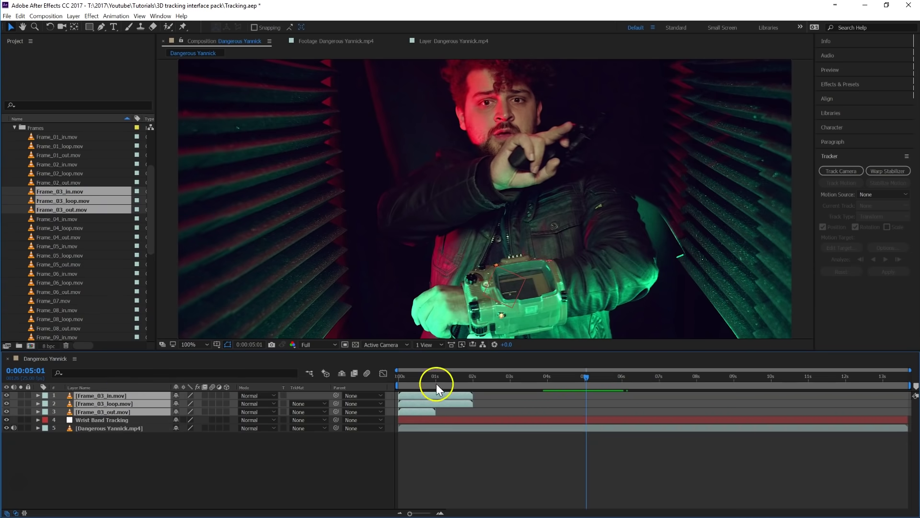
Step: Arrange the Frame_03 in, loop and out clips end to end in time, with the in clip starting at about 0:00:03:03
{"action": "left_click_drag", "start_coordinate": [420, 398], "coordinate": [556, 404]}
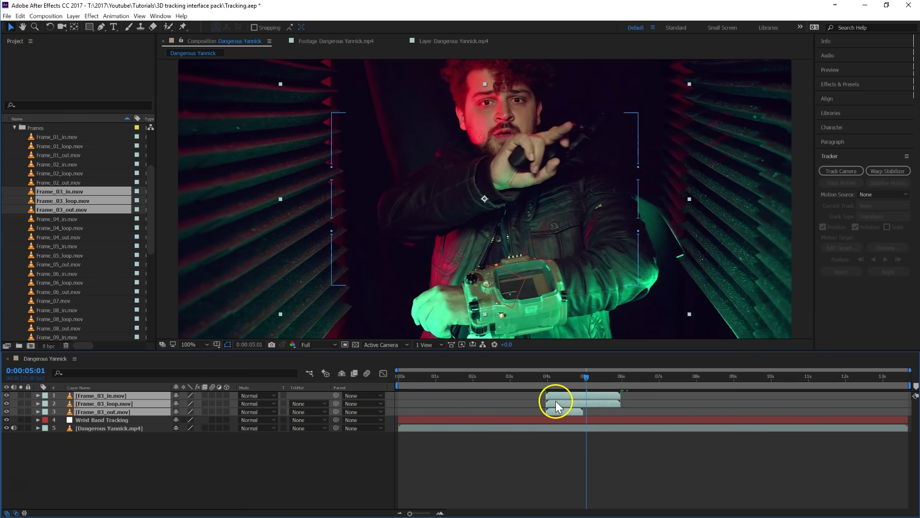
{"action": "left_click", "coordinate": [508, 493]}
{"action": "left_click", "coordinate": [100, 395]}
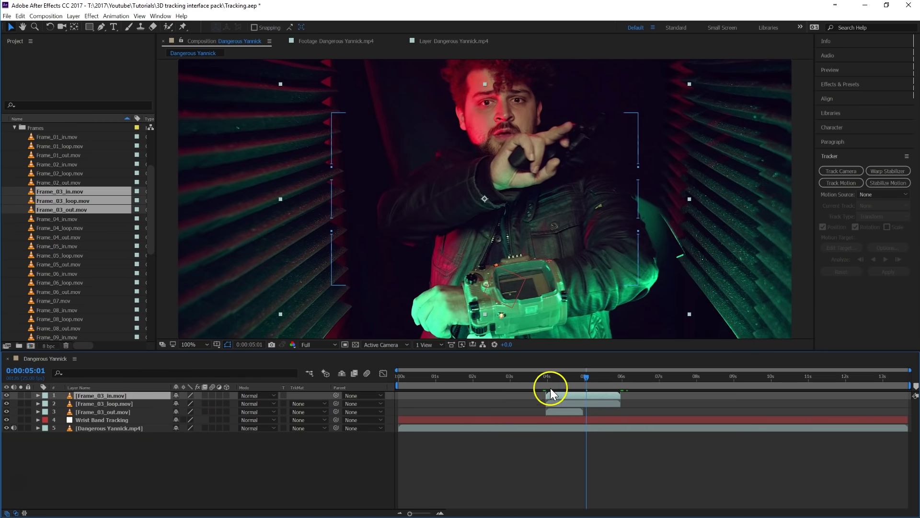
{"action": "left_click_drag", "start_coordinate": [569, 394], "coordinate": [536, 395]}
{"action": "left_click", "coordinate": [569, 403]}
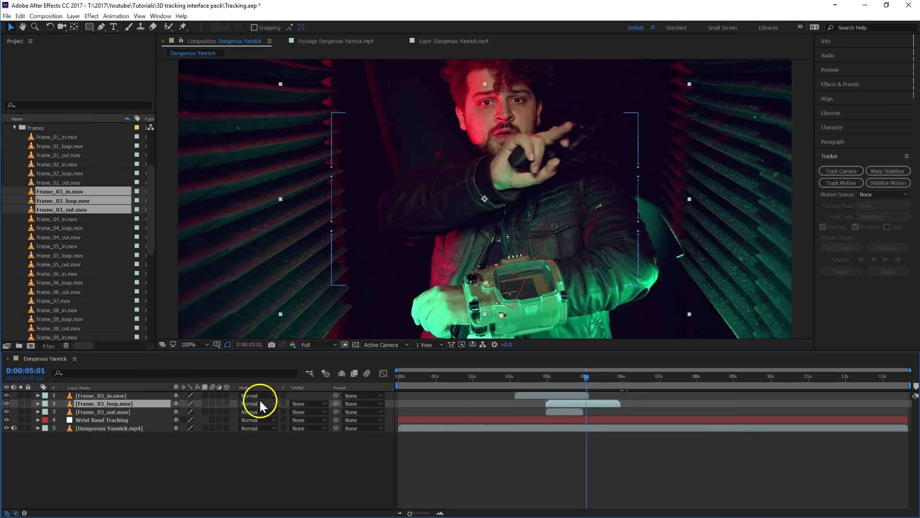
{"action": "left_click_drag", "start_coordinate": [558, 403], "coordinate": [589, 399]}
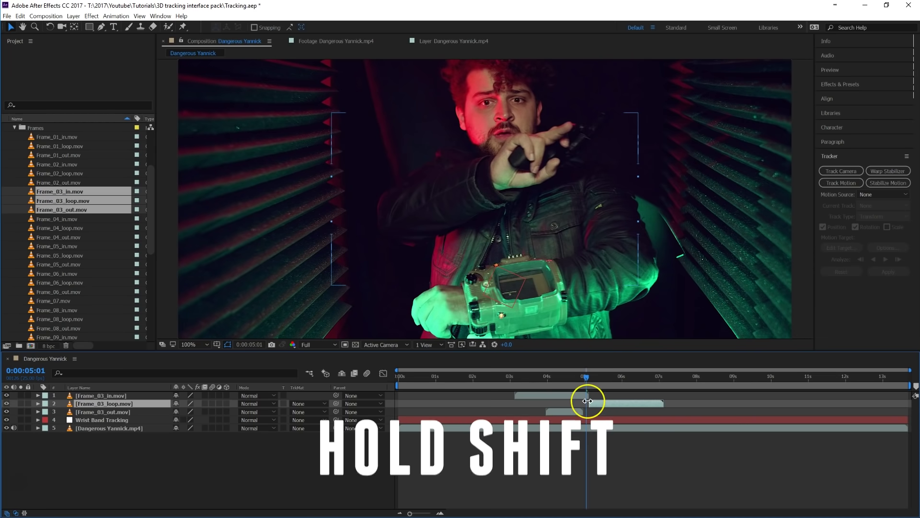
{"action": "left_click", "coordinate": [571, 409]}
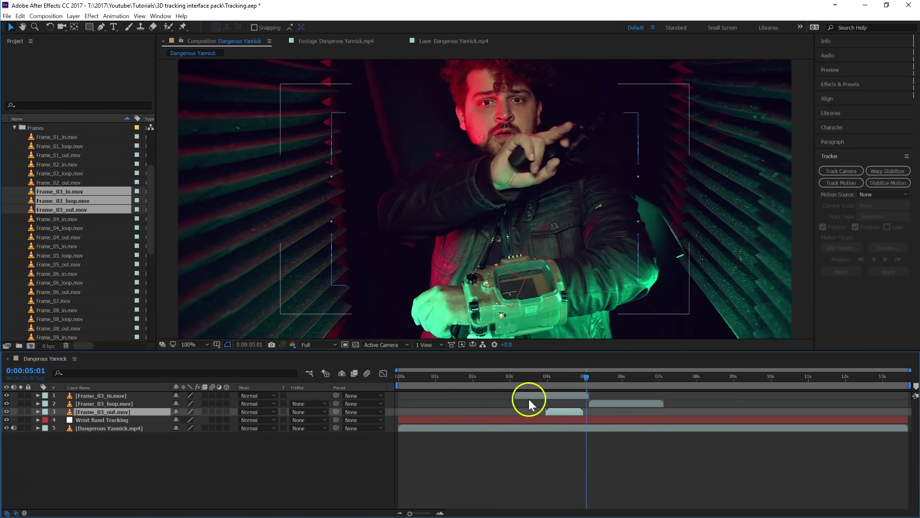
{"action": "left_click_drag", "start_coordinate": [569, 409], "coordinate": [674, 413]}
{"action": "left_click_drag", "start_coordinate": [548, 387], "coordinate": [701, 393]}
{"action": "left_click", "coordinate": [516, 383]}
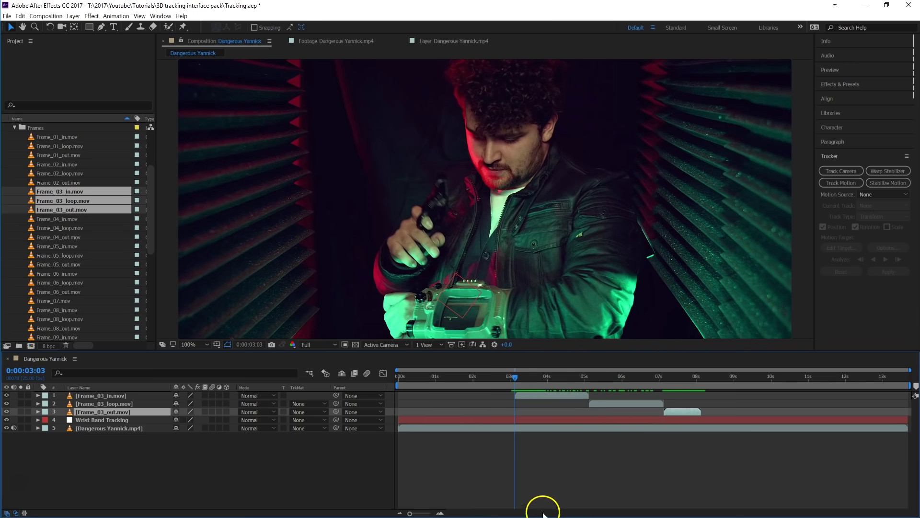
Step: Delete the Frame_03_loop.mov layer and move Frame_03_out.mov back so it starts where Frame_03_in.mov ends
{"action": "left_click_drag", "start_coordinate": [522, 379], "coordinate": [604, 395]}
{"action": "key", "text": "ctrl+z"}
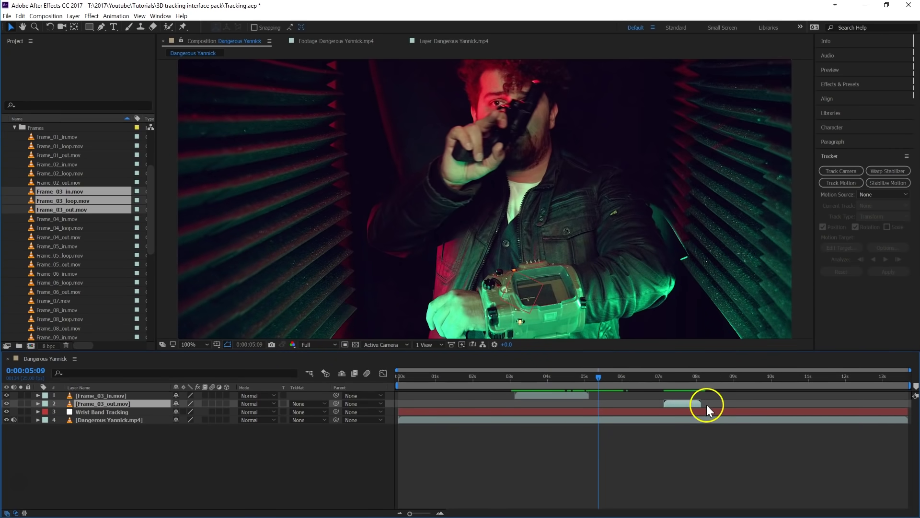
{"action": "left_click", "coordinate": [99, 405]}
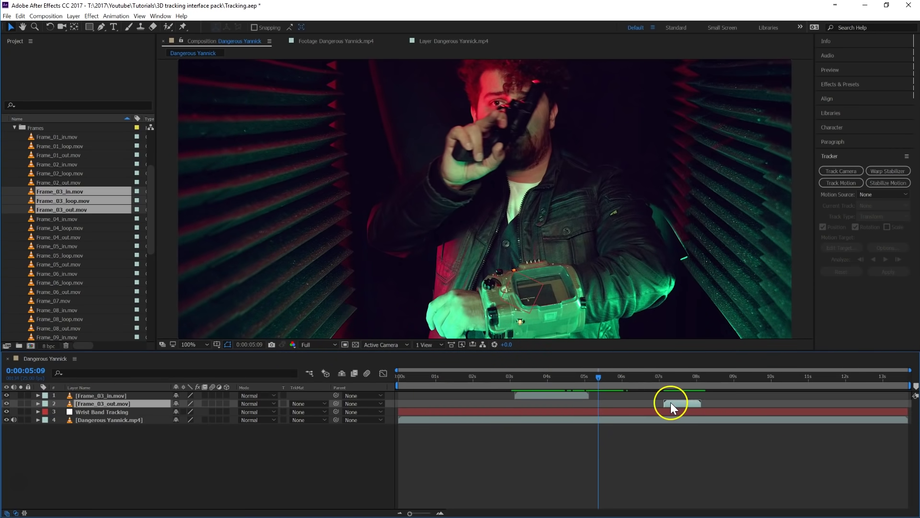
{"action": "left_click_drag", "start_coordinate": [671, 404], "coordinate": [603, 403]}
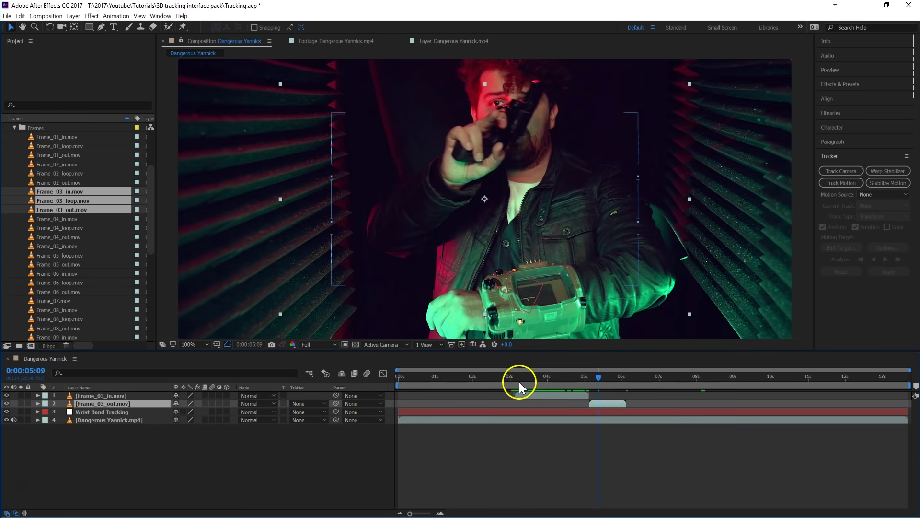
Step: Reveal the Wrist Band Tracking null's keyframes and move the current time to the first one at 0:00:03:19
{"action": "left_click_drag", "start_coordinate": [521, 382], "coordinate": [540, 392]}
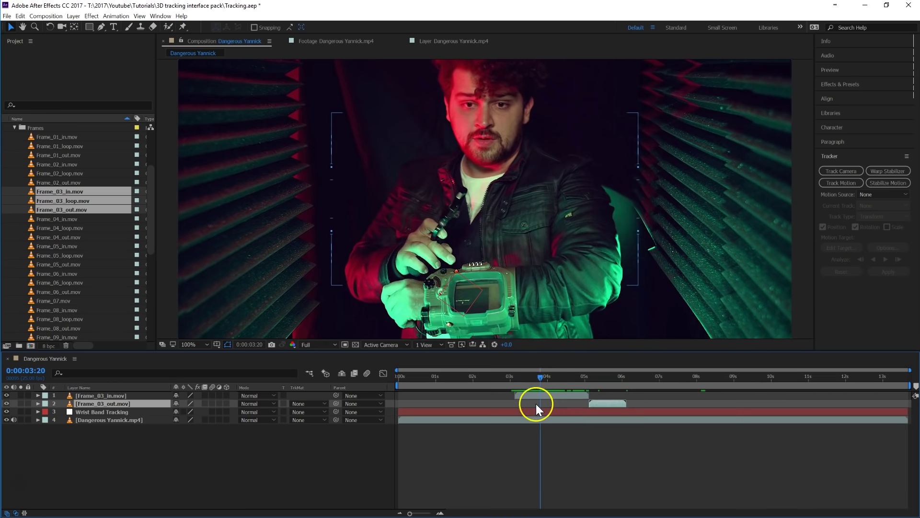
{"action": "left_click", "coordinate": [535, 412]}
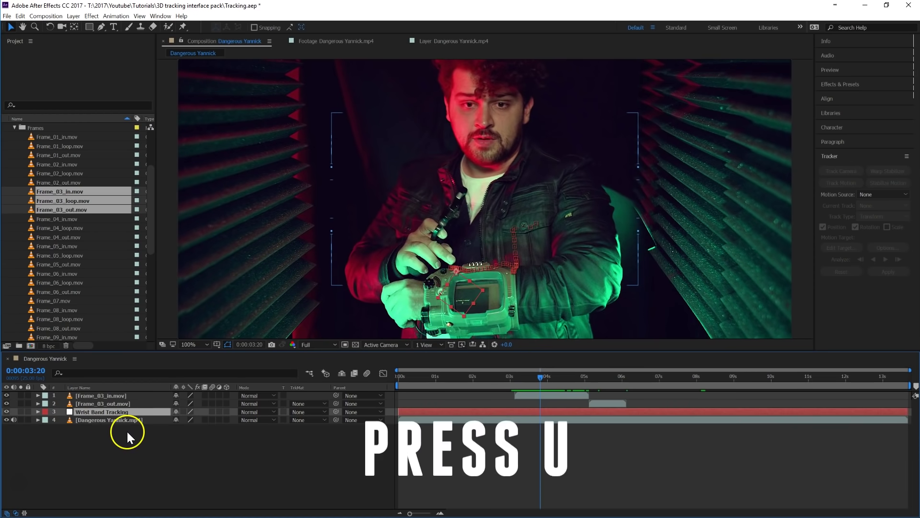
{"action": "key", "text": "u"}
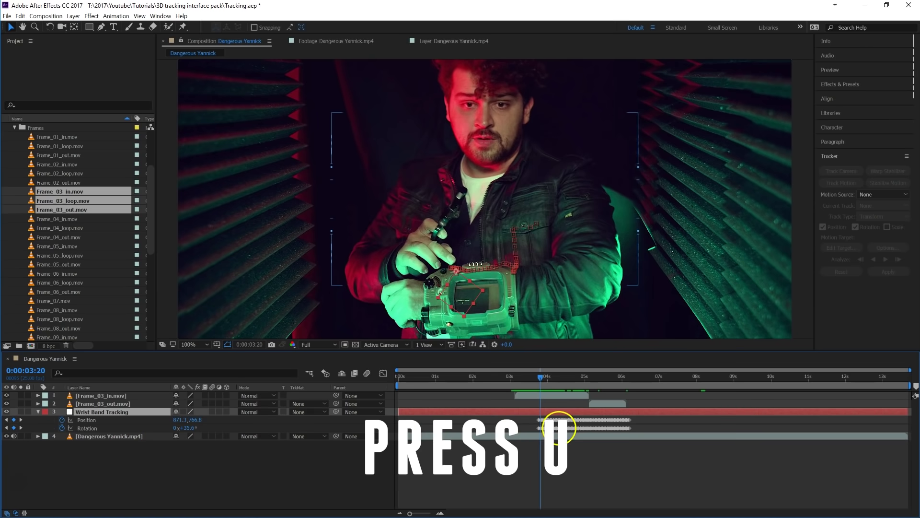
{"action": "left_click_drag", "start_coordinate": [540, 374], "coordinate": [537, 375]}
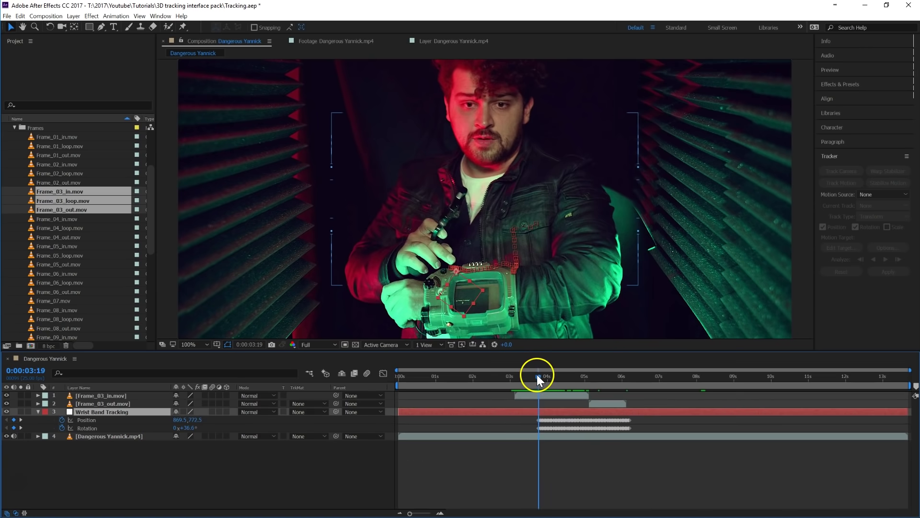
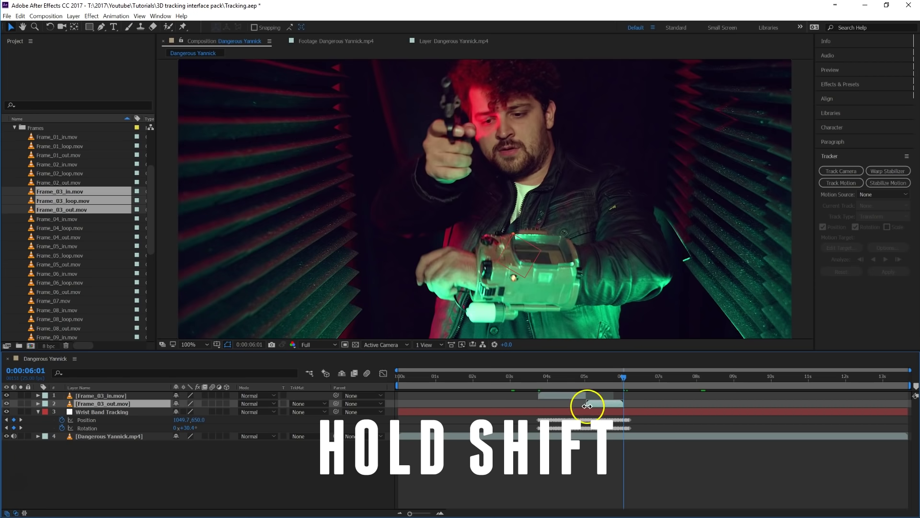
Step: Preview the Frame_03 in and out animation over the footage from 0:00:03:22 and scrub to 0:00:04:23
{"action": "left_click", "coordinate": [581, 478]}
{"action": "left_click", "coordinate": [545, 376]}
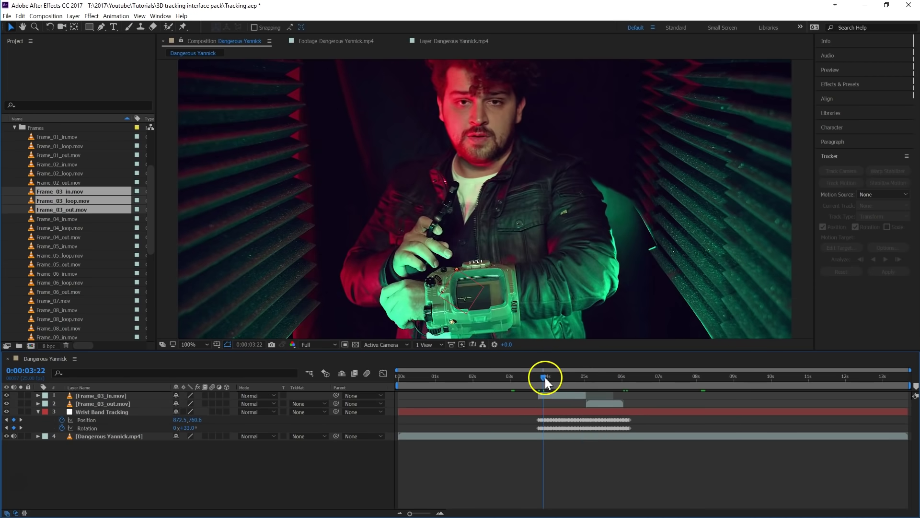
{"action": "key", "text": "space"}
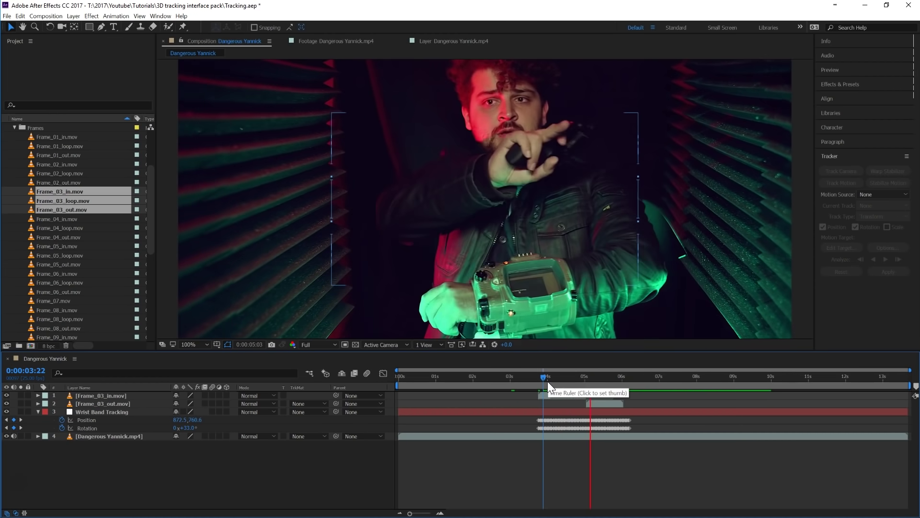
{"action": "key", "text": "space"}
{"action": "left_click_drag", "start_coordinate": [549, 381], "coordinate": [582, 381]}
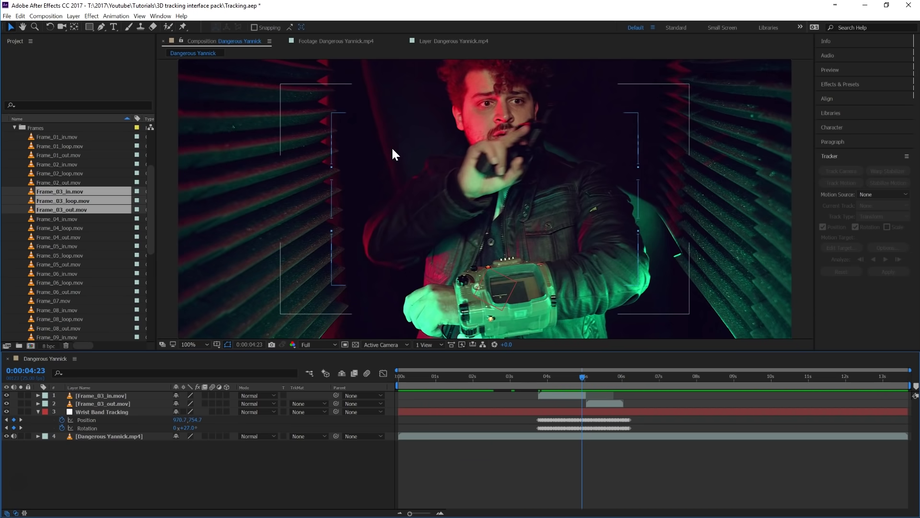
Step: Pre-compose Frame_03_in.mov and Frame_03_out.mov into a new composition named Interface, moving all attributes into it
{"action": "left_click", "coordinate": [93, 396]}
{"action": "left_click", "coordinate": [93, 404], "text": "shift"}
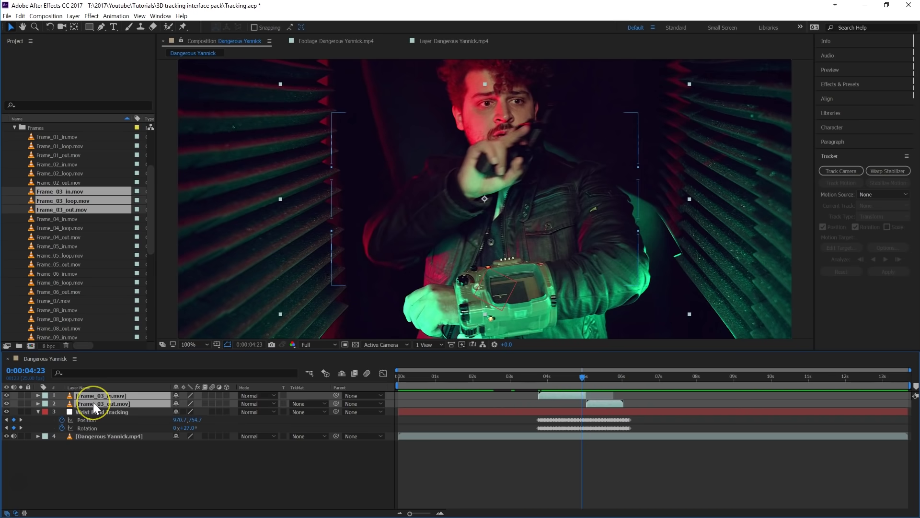
{"action": "right_click", "coordinate": [94, 404]}
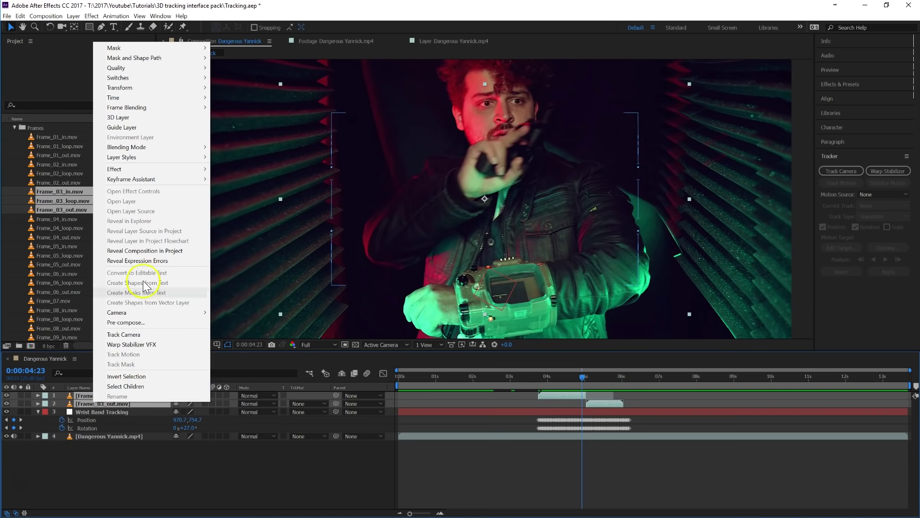
{"action": "left_click", "coordinate": [154, 322]}
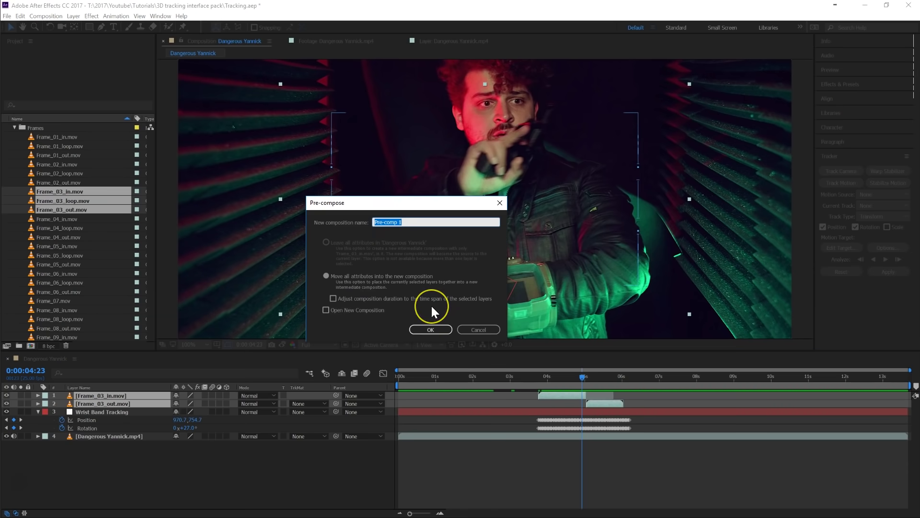
{"action": "type", "text": "Inter"}
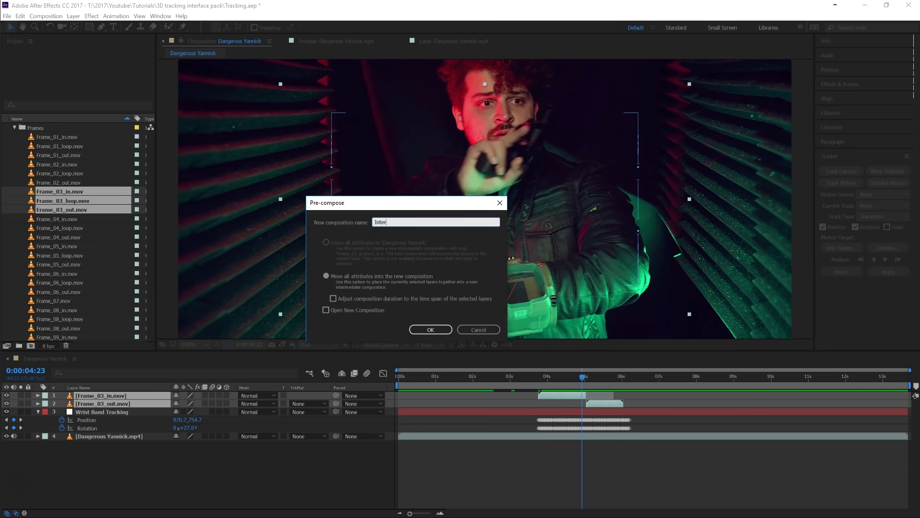
{"action": "type", "text": "face"}
{"action": "left_click", "coordinate": [421, 332]}
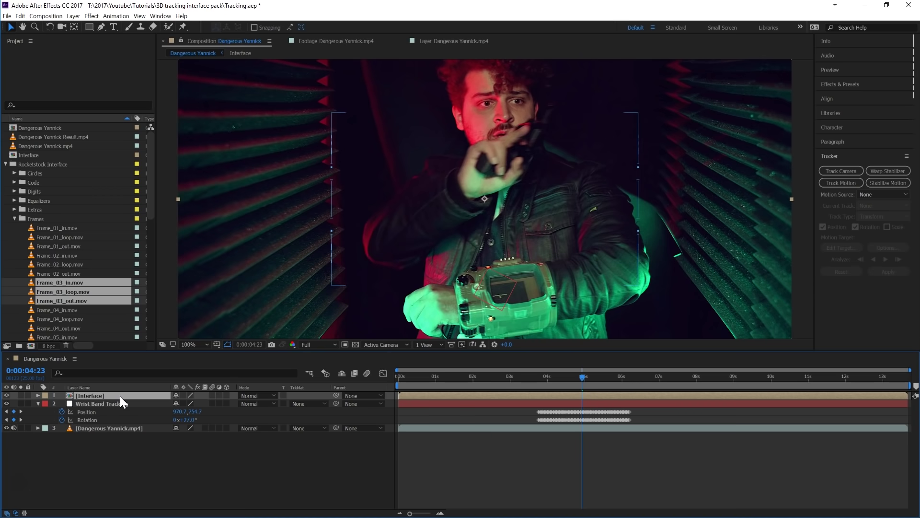
Step: Open the Interface composition, fit its whole frame in view, and set the current time to 0:00:05:03
{"action": "double_click", "coordinate": [573, 393]}
{"action": "left_click_drag", "start_coordinate": [552, 378], "coordinate": [558, 381]}
{"action": "scroll", "coordinate": [493, 209], "scroll_direction": "down", "scroll_amount": 2}
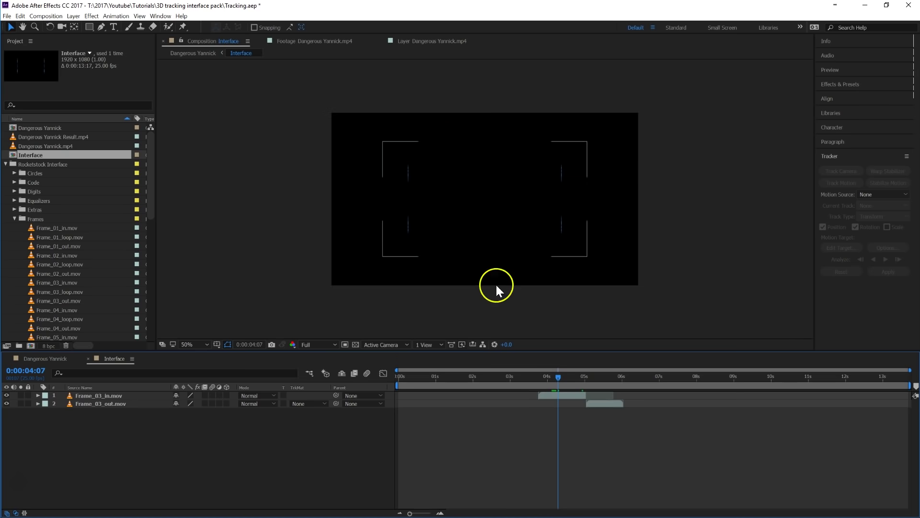
{"action": "left_click", "coordinate": [588, 381]}
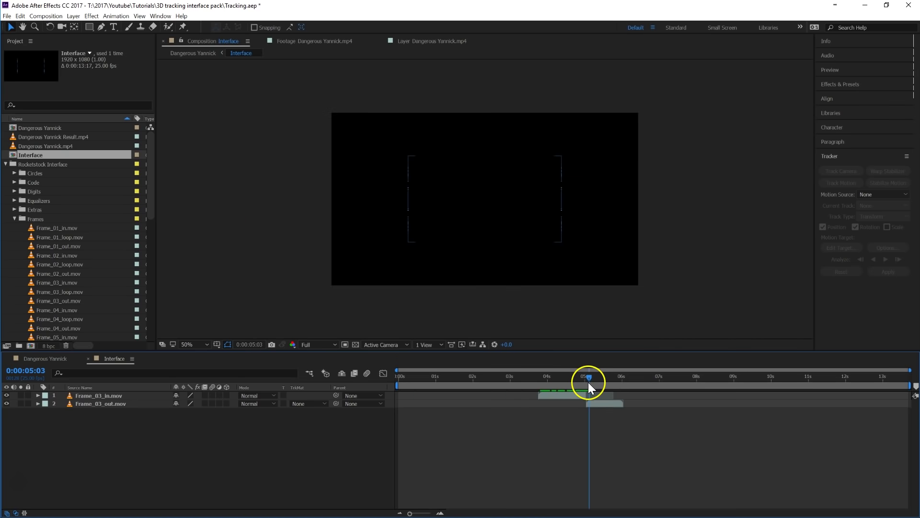
{"action": "scroll", "coordinate": [60, 301], "scroll_direction": "down", "scroll_amount": 1}
Step: Add Frame_05_in.mov and Frame_05_out.mov to the Interface composition above the Frame_03 layers
{"action": "left_click", "coordinate": [64, 309]}
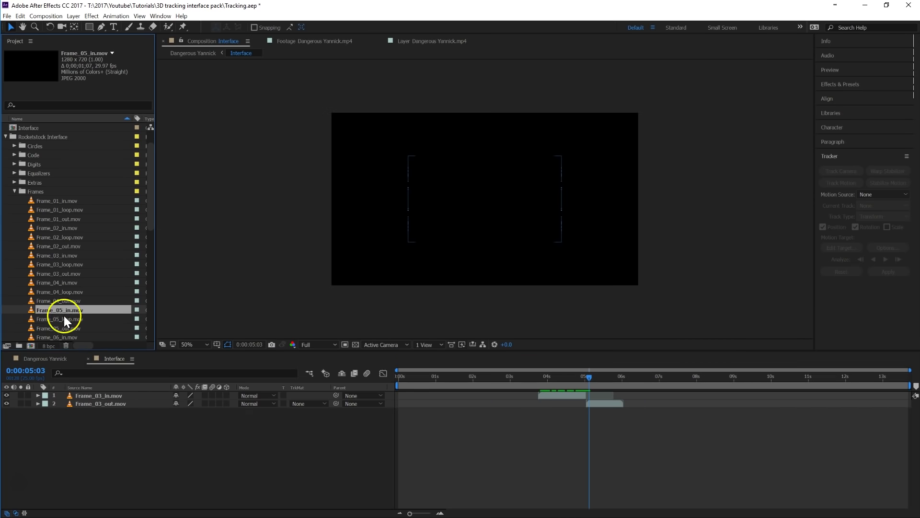
{"action": "left_click", "coordinate": [59, 328], "text": "ctrl"}
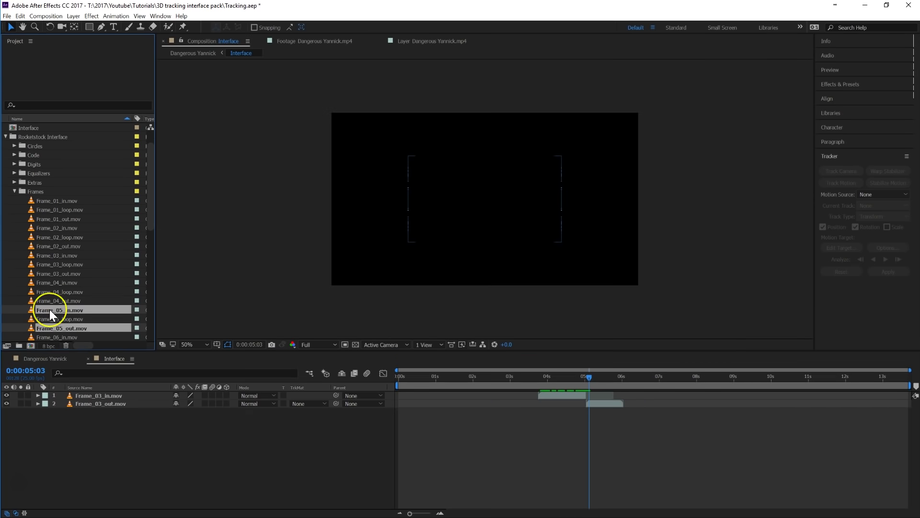
{"action": "left_click_drag", "start_coordinate": [61, 311], "coordinate": [152, 394]}
{"action": "left_click", "coordinate": [451, 450]}
Step: Shift Frame_05_in.mov to end and Frame_05_out.mov to start at about 0:00:05:03, and check the timing up to 0:00:04:20
{"action": "left_click_drag", "start_coordinate": [454, 396], "coordinate": [563, 395]}
{"action": "left_click_drag", "start_coordinate": [413, 403], "coordinate": [571, 398]}
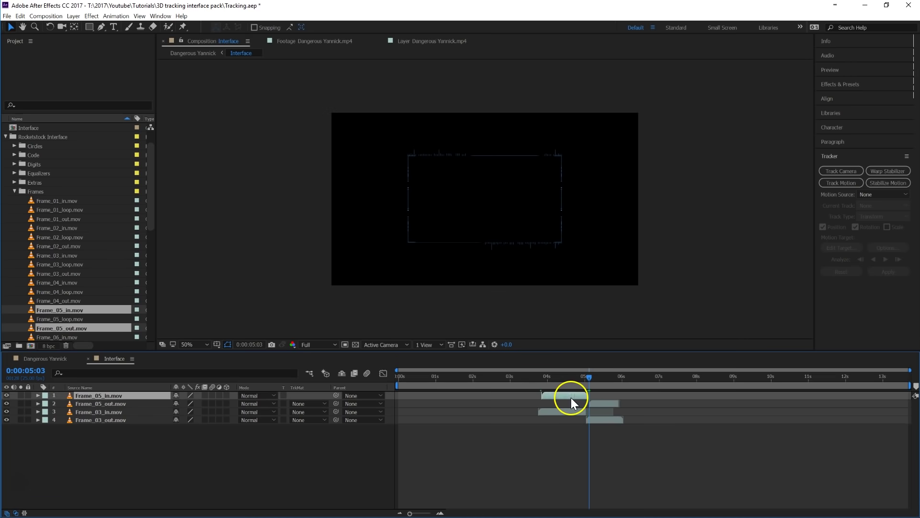
{"action": "left_click", "coordinate": [536, 378]}
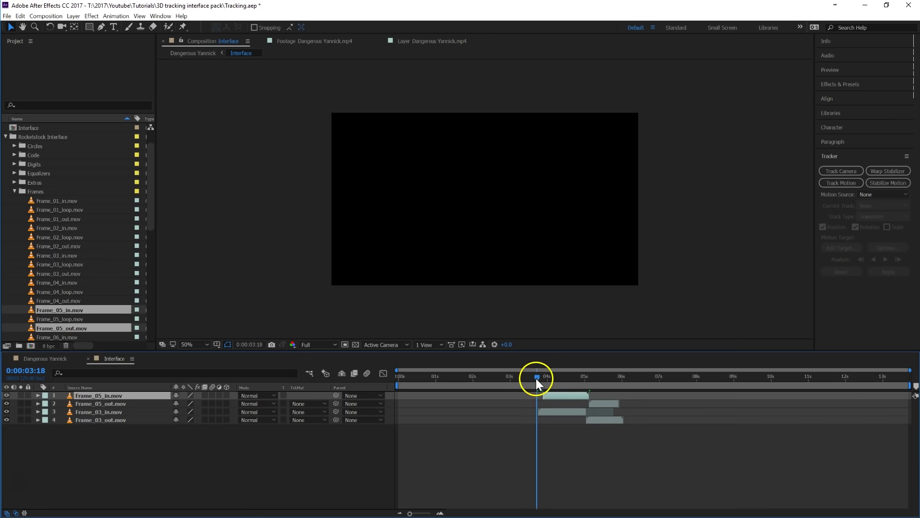
{"action": "mouse_move", "coordinate": [579, 378]}
{"action": "left_mouse_down"}
{"action": "mouse_move", "coordinate": [614, 375]}
{"action": "mouse_move", "coordinate": [577, 381]}
{"action": "left_mouse_up"}
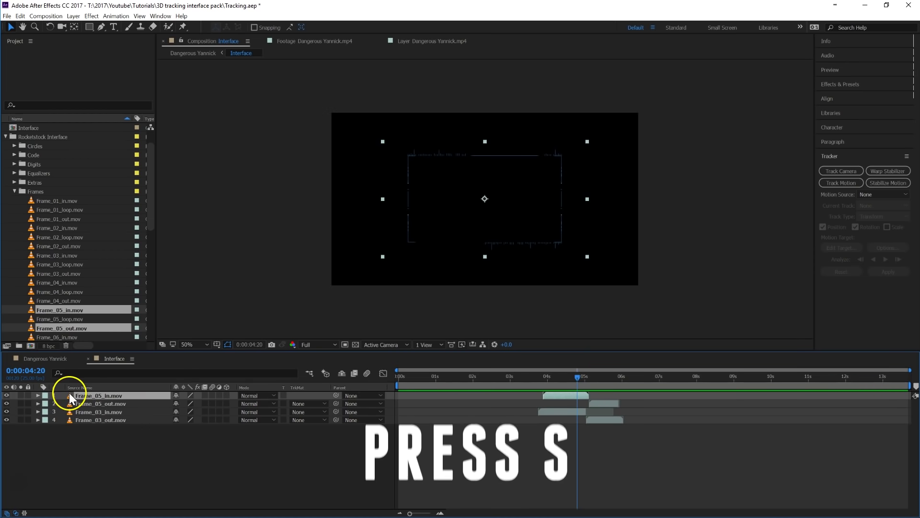
Step: Set the scale of the Frame_05_in.mov layer to 110%
{"action": "key", "text": "s"}
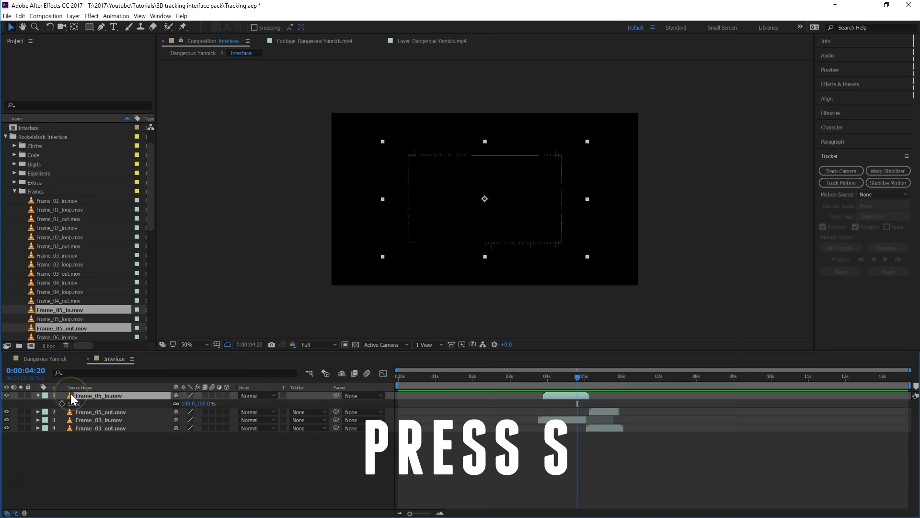
{"action": "left_click", "coordinate": [69, 404]}
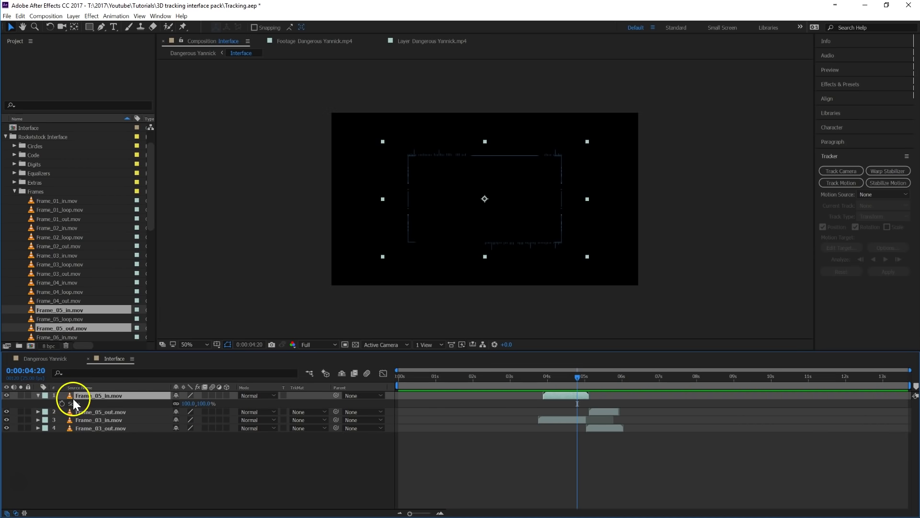
{"action": "left_click_drag", "start_coordinate": [202, 404], "coordinate": [207, 405]}
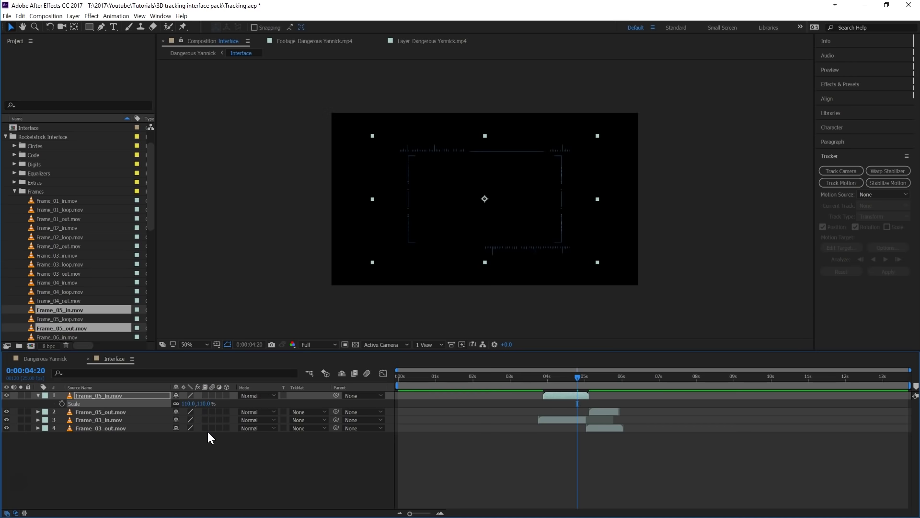
Step: Copy the 110% scale of Frame_05_in.mov to Frame_05_out.mov and preview the frame animation from 0:00:03:18, ending at 0:00:04:22
{"action": "left_click_drag", "start_coordinate": [576, 412], "coordinate": [605, 411]}
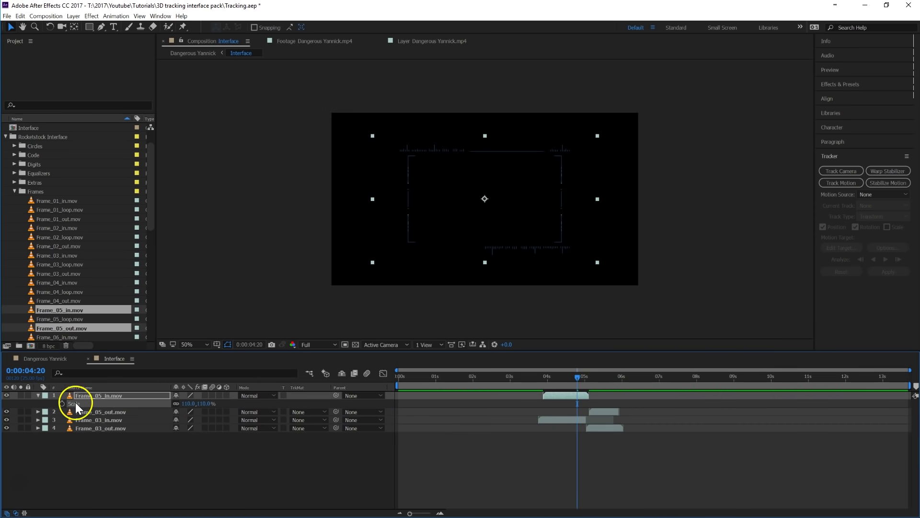
{"action": "key", "text": "ctrl+c"}
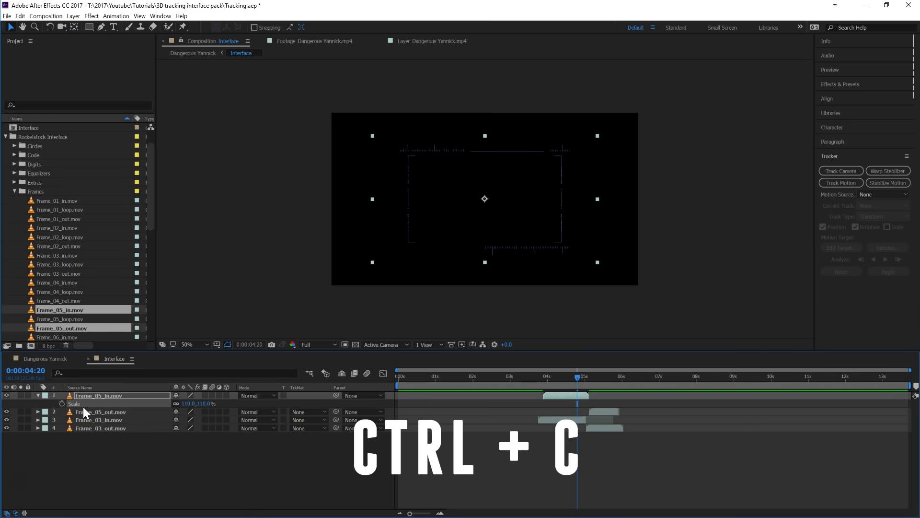
{"action": "left_click", "coordinate": [603, 411]}
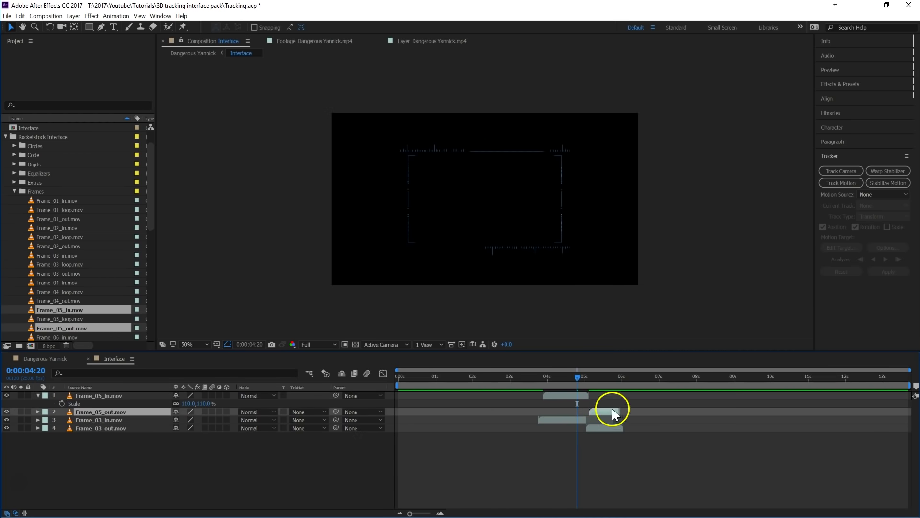
{"action": "left_click", "coordinate": [597, 382]}
{"action": "key", "text": "ctrl+v"}
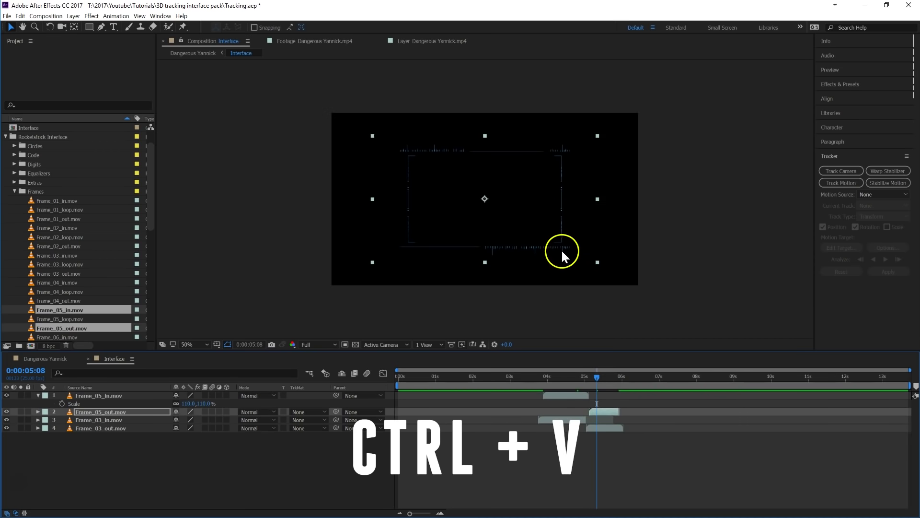
{"action": "left_click", "coordinate": [537, 378]}
{"action": "key", "text": "space"}
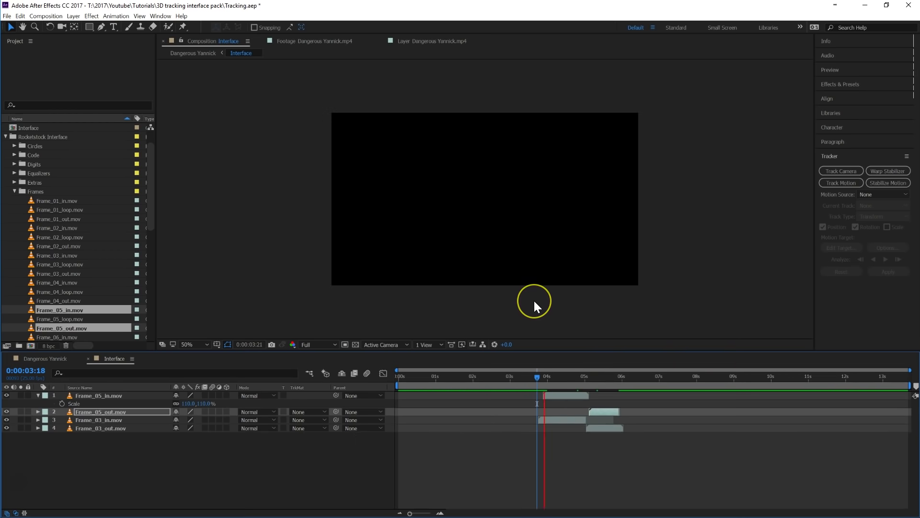
{"action": "left_click", "coordinate": [594, 385]}
{"action": "left_click_drag", "start_coordinate": [567, 382], "coordinate": [580, 378]}
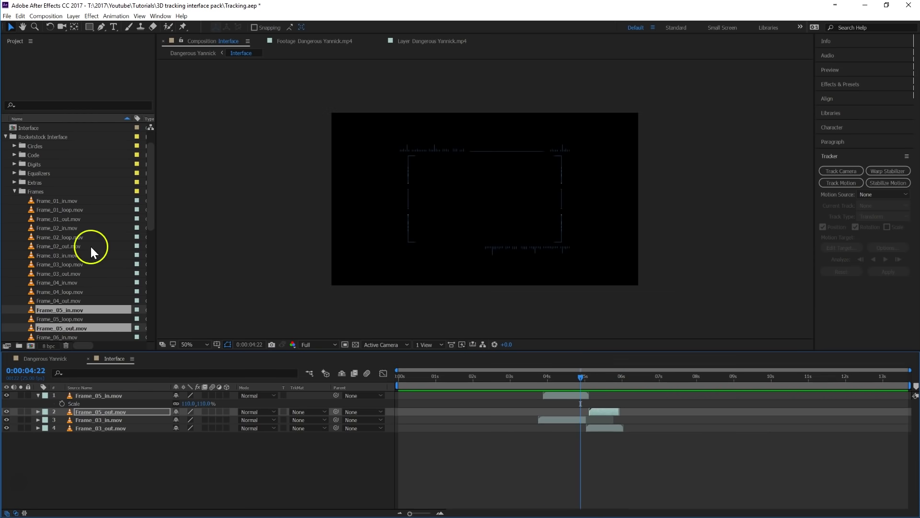
Step: Add Grid_06_in.mov and Grid_06_out.mov to the Interface composition above the Frame_05 layers
{"action": "left_click", "coordinate": [15, 191]}
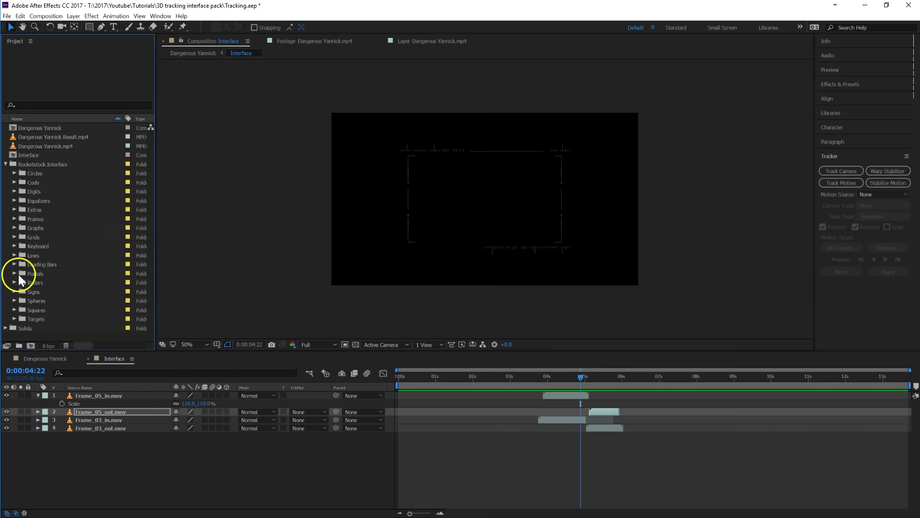
{"action": "left_click", "coordinate": [14, 237]}
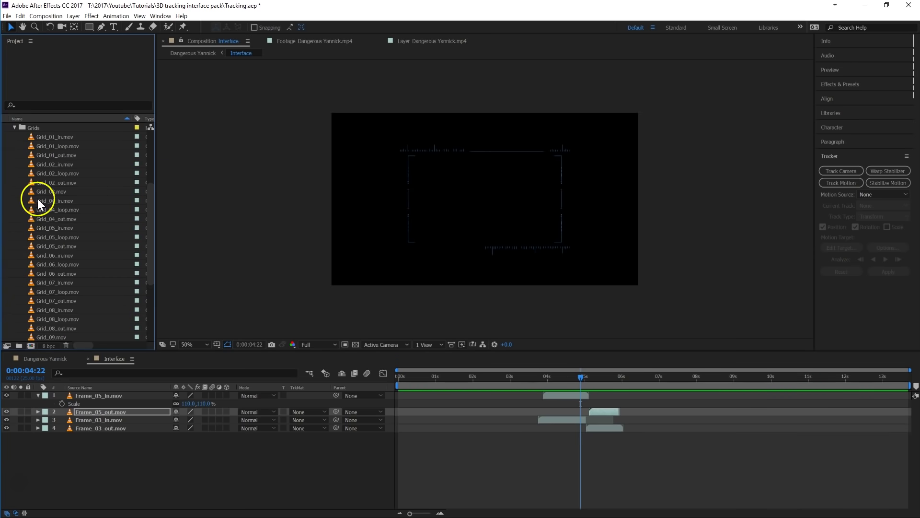
{"action": "left_click", "coordinate": [44, 259]}
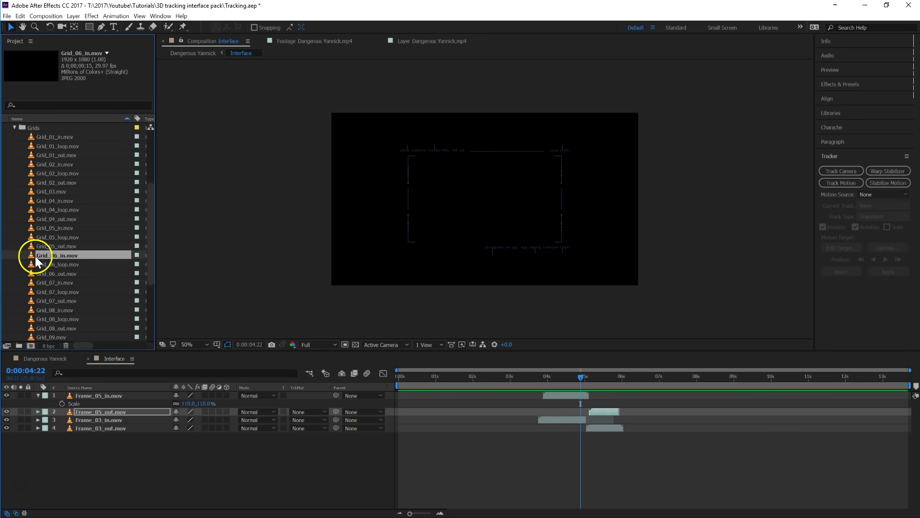
{"action": "left_click", "coordinate": [53, 273], "text": "ctrl"}
{"action": "left_click_drag", "start_coordinate": [47, 255], "coordinate": [604, 404]}
Step: Shift Grid_06_in.mov to start at about 0:00:04:00, then insert Grid_06_loop.mov between the other Grid_06 layers and place it right after it
{"action": "left_click", "coordinate": [559, 494]}
{"action": "left_click_drag", "start_coordinate": [578, 394], "coordinate": [554, 393]}
{"action": "left_click_drag", "start_coordinate": [62, 264], "coordinate": [109, 404]}
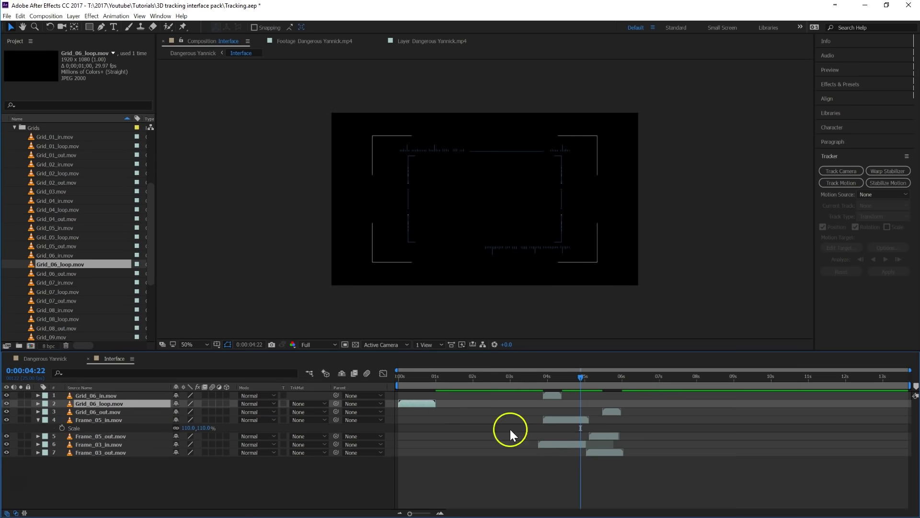
{"action": "left_click_drag", "start_coordinate": [426, 403], "coordinate": [586, 405]}
Step: At 0:00:04:08, scale the Grid_06_in.mov layer down to 50% so the grid fits inside the inner frame
{"action": "mouse_move", "coordinate": [551, 381]}
{"action": "left_mouse_down"}
{"action": "mouse_move", "coordinate": [612, 391]}
{"action": "mouse_move", "coordinate": [559, 392]}
{"action": "left_mouse_up"}
{"action": "left_click", "coordinate": [557, 394]}
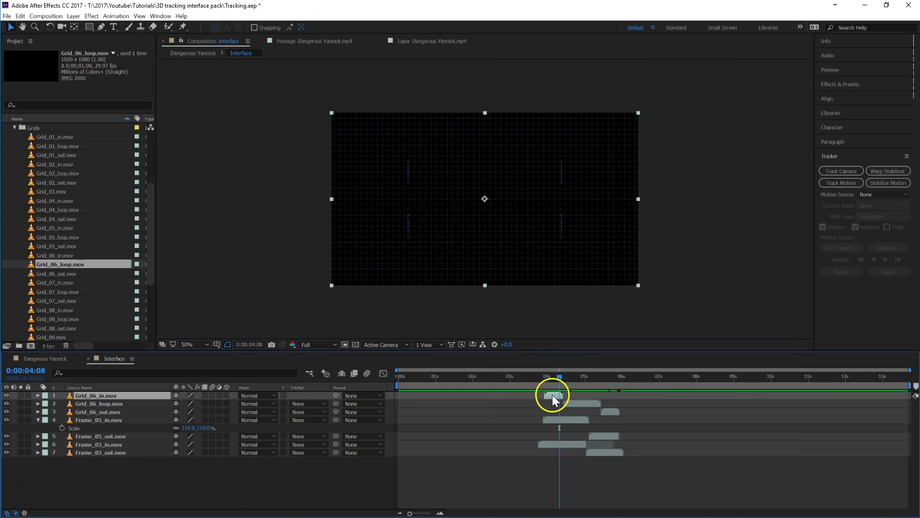
{"action": "key", "text": "s"}
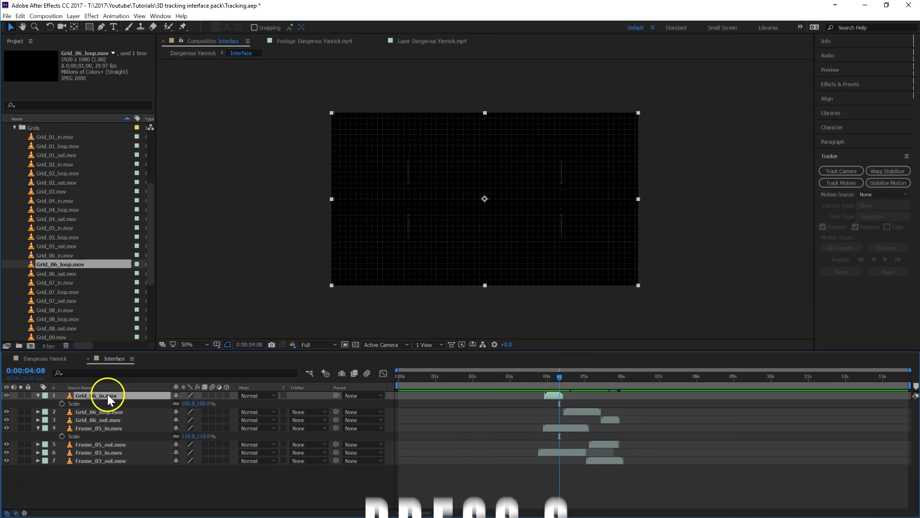
{"action": "left_click_drag", "start_coordinate": [185, 403], "coordinate": [204, 406]}
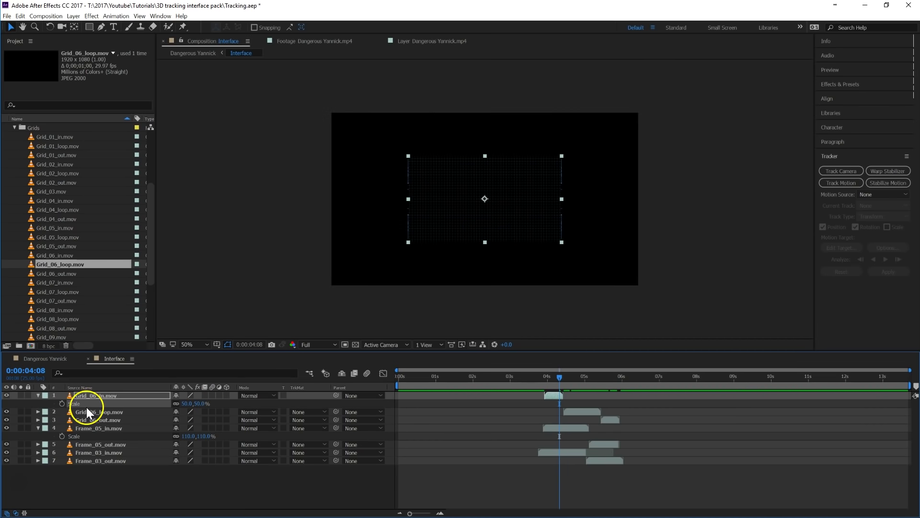
Step: Copy the 50% scale to Grid_06_loop.mov and Grid_06_out.mov, and preview the grid animation from about 0:00:04:00
{"action": "key", "text": "ctrl+c"}
{"action": "left_click", "coordinate": [571, 412]}
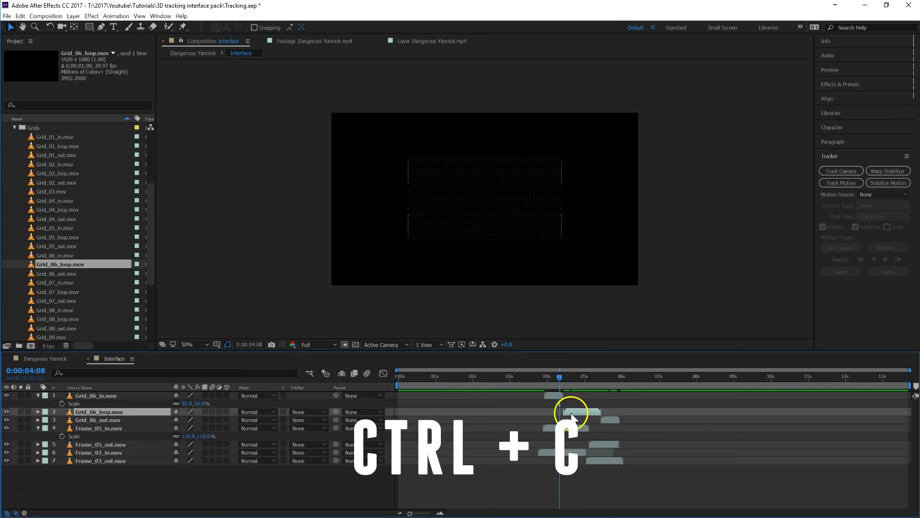
{"action": "left_click", "coordinate": [104, 420], "text": "ctrl"}
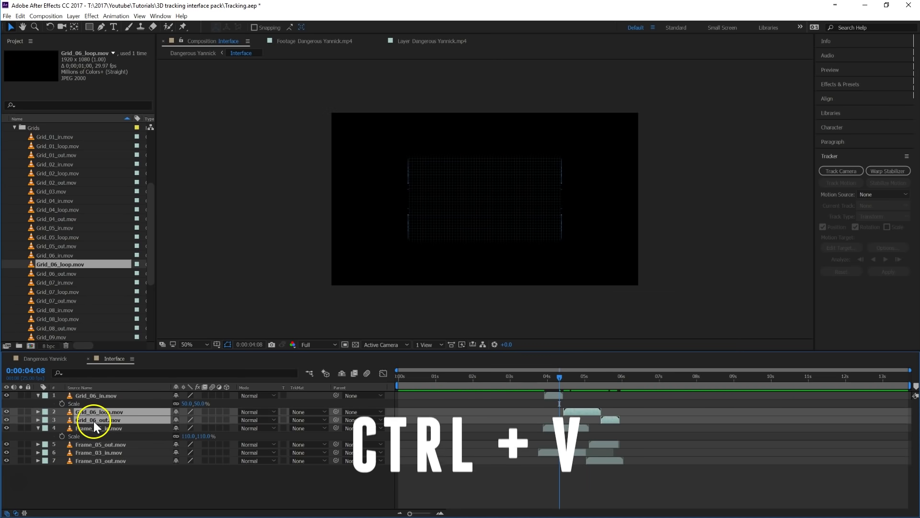
{"action": "key", "text": "ctrl+v"}
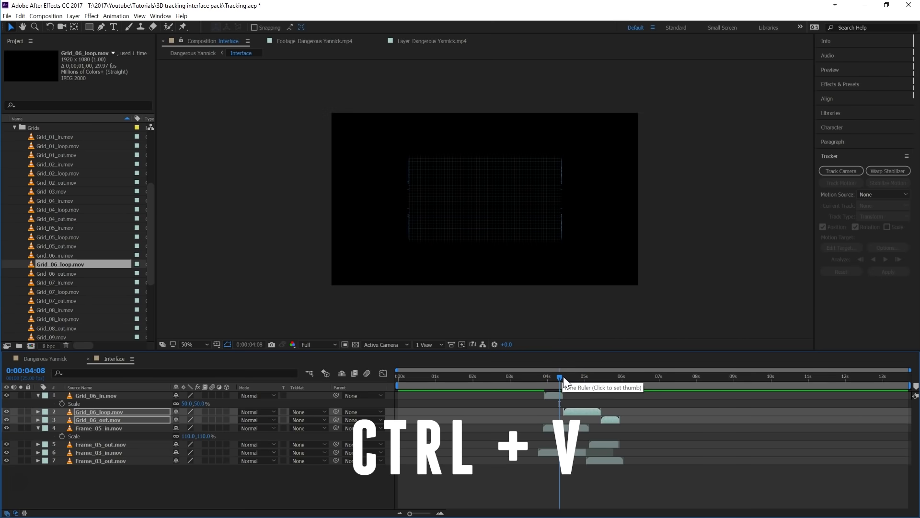
{"action": "left_click_drag", "start_coordinate": [565, 375], "coordinate": [543, 376]}
{"action": "key", "text": "space"}
{"action": "scroll", "coordinate": [509, 197], "scroll_direction": "up", "scroll_amount": 2}
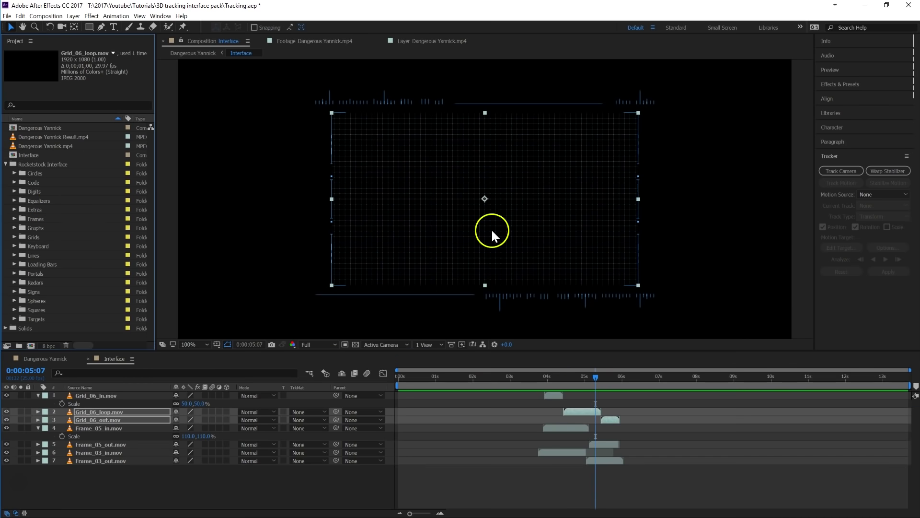
Step: Place Code_01.mov in the frame's lower-right area, start it at about 0:00:04:00 and trim its end to shortly before 0:00:06:00
{"action": "left_click", "coordinate": [14, 182]}
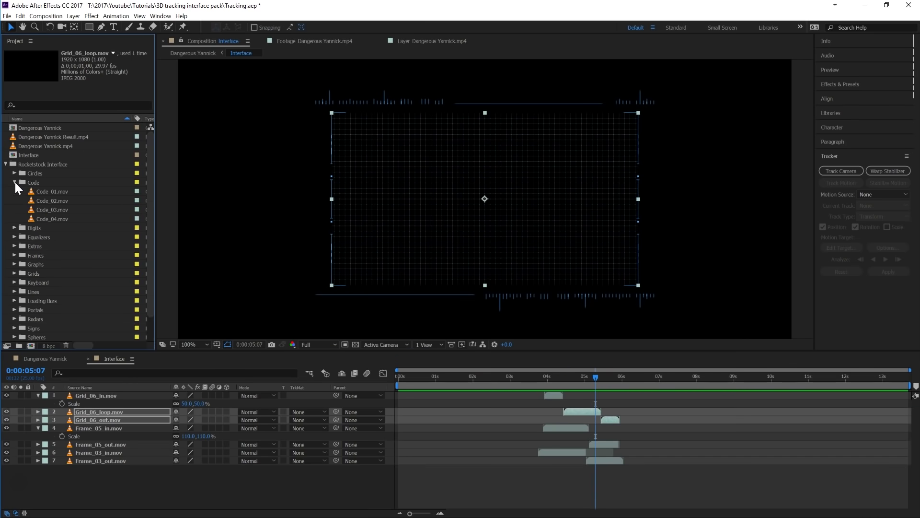
{"action": "left_click_drag", "start_coordinate": [77, 191], "coordinate": [597, 255]}
{"action": "left_click_drag", "start_coordinate": [399, 396], "coordinate": [546, 399]}
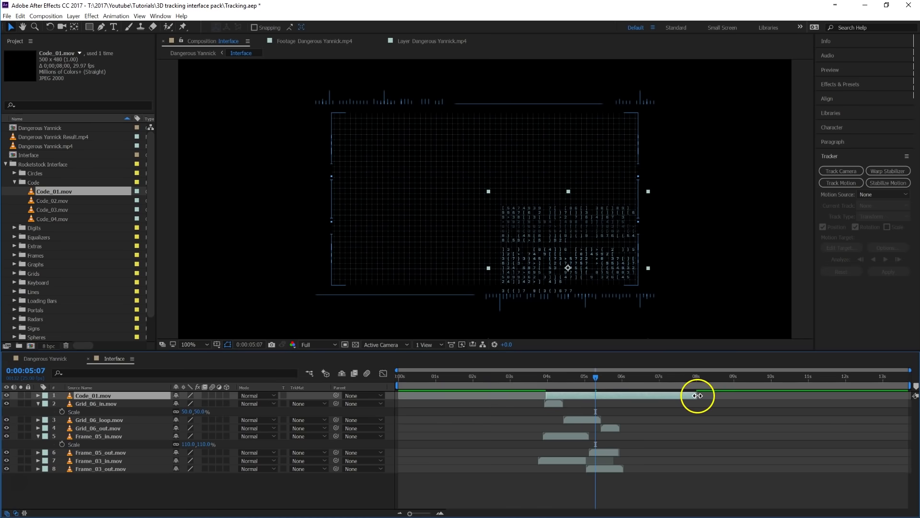
{"action": "left_click_drag", "start_coordinate": [699, 394], "coordinate": [617, 396]}
Step: Add the Equalizer_02 and Circle_12 in and out clips, Sign_01.mov inside the lower-left ring, and Tiny_20.mov to the Interface composition
{"action": "left_click", "coordinate": [14, 182]}
{"action": "left_click", "coordinate": [15, 200]}
{"action": "left_click_drag", "start_coordinate": [102, 205], "coordinate": [35, 390]}
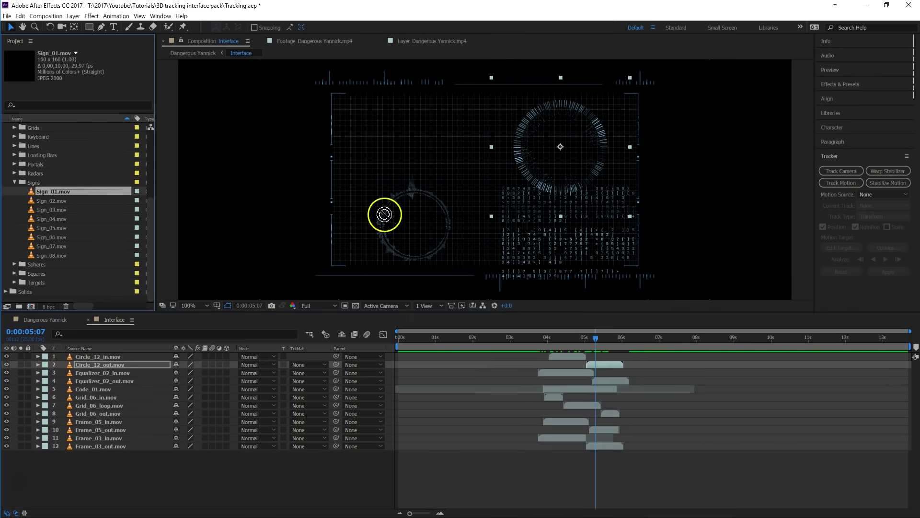
{"action": "left_click_drag", "start_coordinate": [386, 213], "coordinate": [441, 248]}
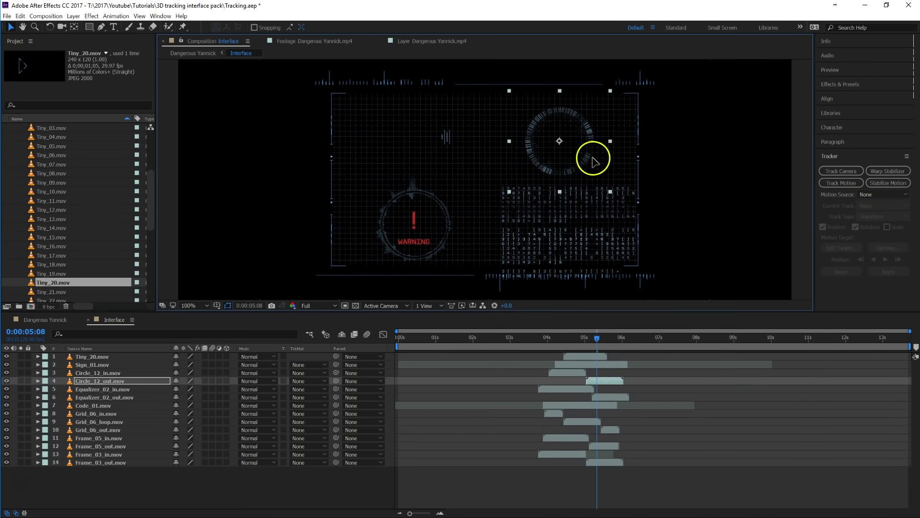
Step: Check the finished interface animation up to 0:00:05:15 and switch back to the Dangerous Yannick composition
{"action": "left_click", "coordinate": [38, 380]}
{"action": "left_click", "coordinate": [39, 381]}
{"action": "left_click_drag", "start_coordinate": [565, 338], "coordinate": [606, 346]}
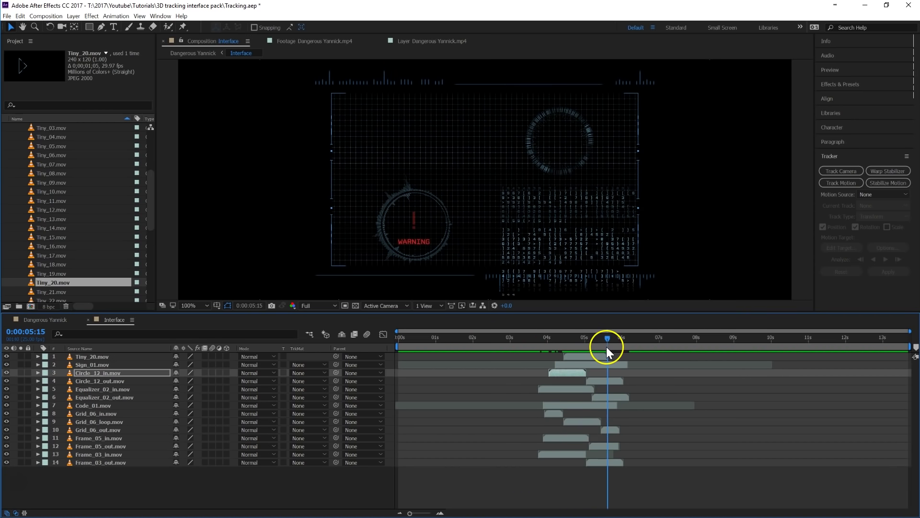
{"action": "left_click", "coordinate": [49, 319]}
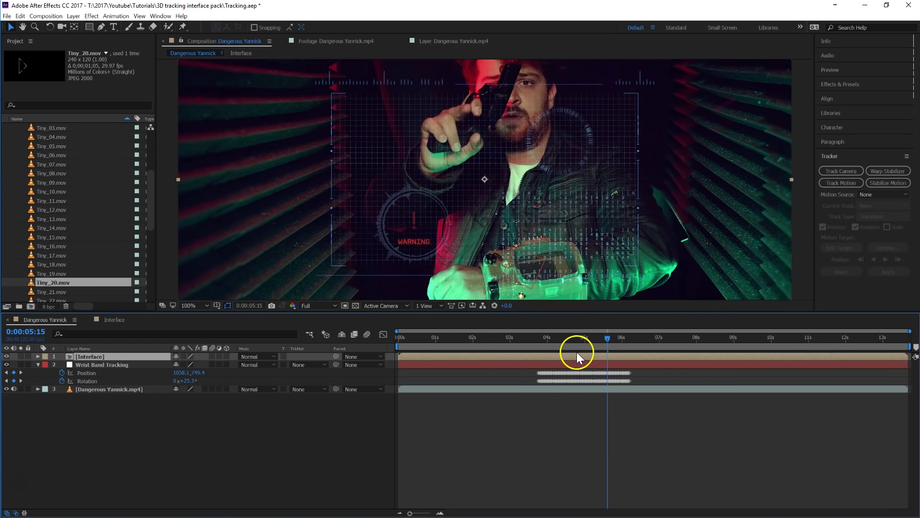
{"action": "scroll", "coordinate": [503, 163], "scroll_direction": "down", "scroll_amount": 2}
{"action": "scroll", "coordinate": [476, 171], "scroll_direction": "up", "scroll_amount": 2}
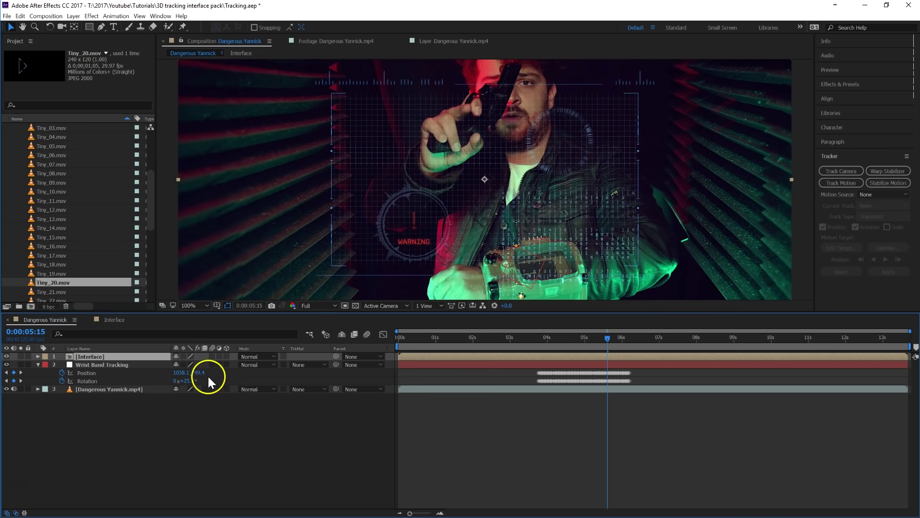
Step: Turn the Wrist Band Tracking null and the Interface layer into 3D layers
{"action": "left_click", "coordinate": [122, 365]}
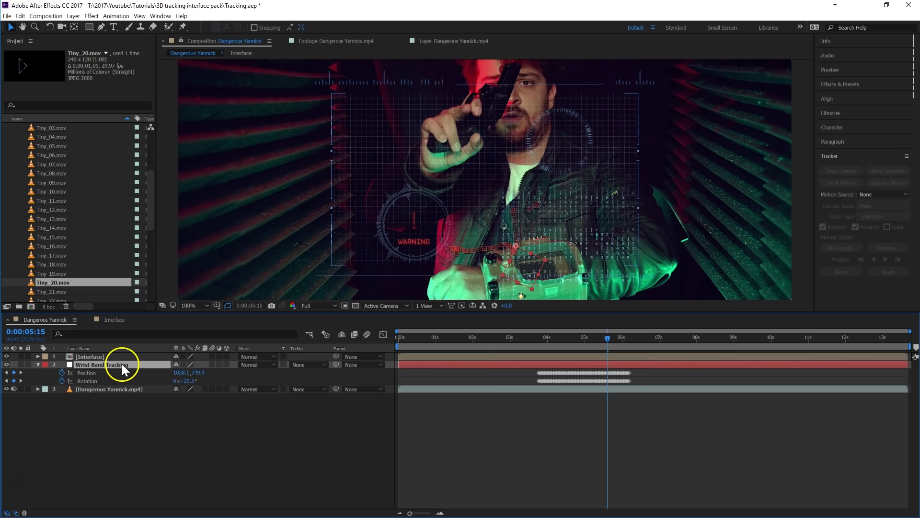
{"action": "left_click", "coordinate": [228, 364]}
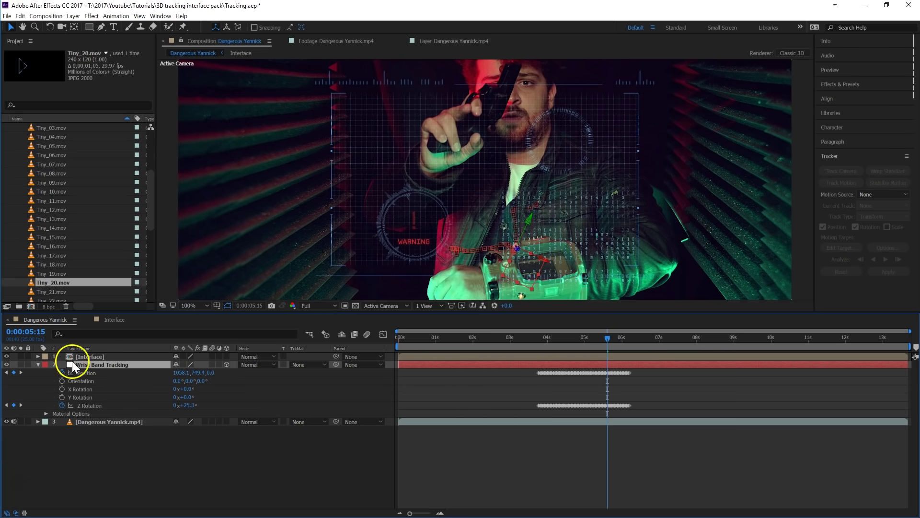
{"action": "left_click", "coordinate": [74, 357]}
{"action": "left_click", "coordinate": [227, 357]}
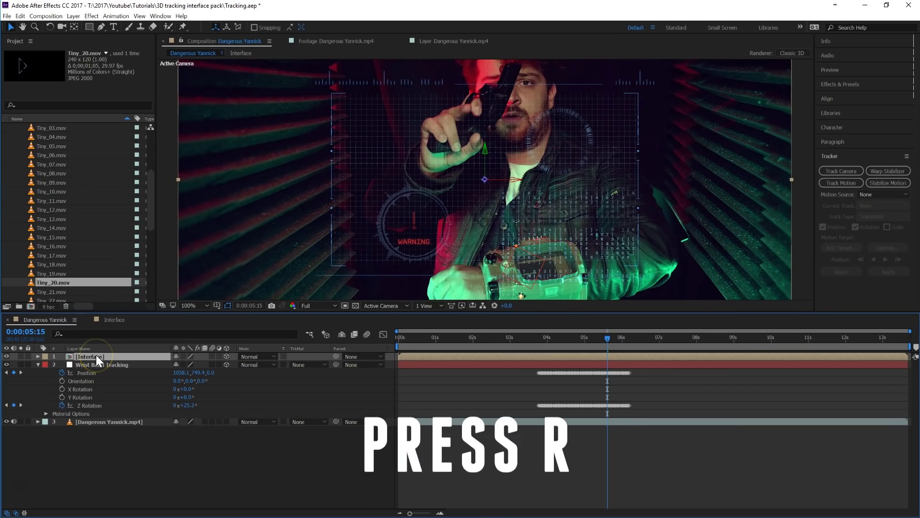
Step: Rotate the Interface layer to X Rotation 21°, Y Rotation -3° and Z Rotation 1°
{"action": "key", "text": "r"}
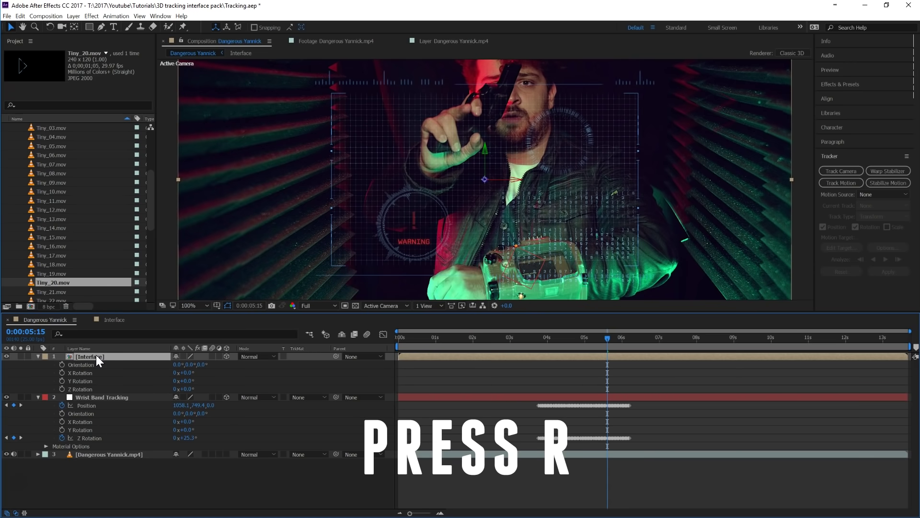
{"action": "left_click", "coordinate": [96, 358]}
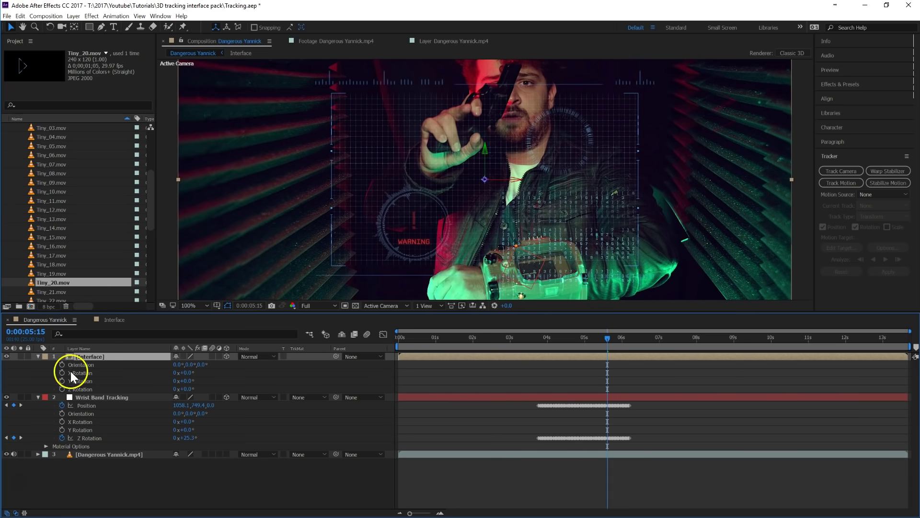
{"action": "left_click_drag", "start_coordinate": [179, 373], "coordinate": [190, 387]}
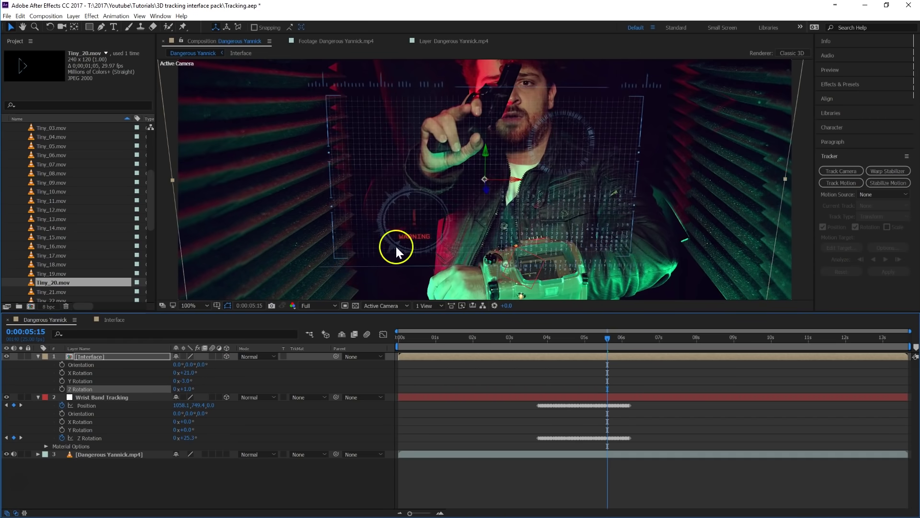
Step: Move the Interface layer right and slightly up over the wrist device, and set its Y Rotation to -18°
{"action": "key", "text": "comma"}
{"action": "key", "text": "period"}
{"action": "key", "text": "comma"}
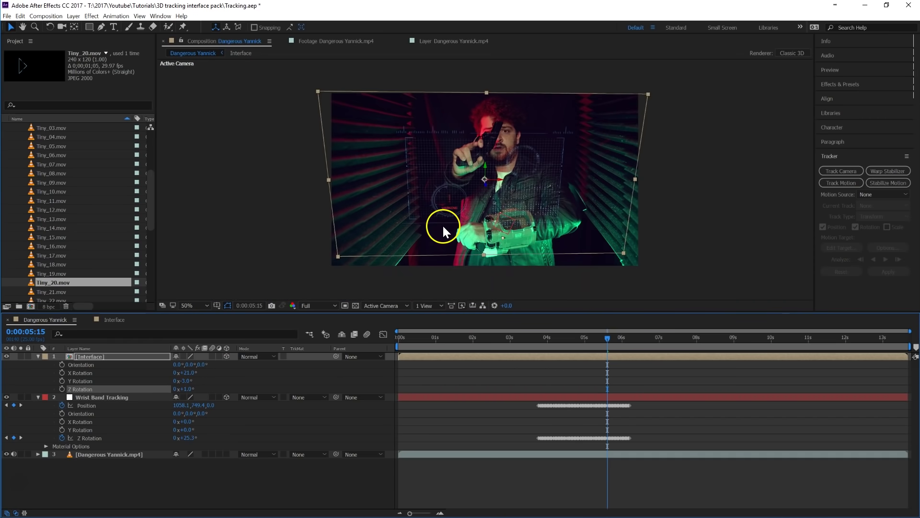
{"action": "left_click_drag", "start_coordinate": [518, 189], "coordinate": [546, 182]}
{"action": "left_click_drag", "start_coordinate": [186, 381], "coordinate": [171, 366]}
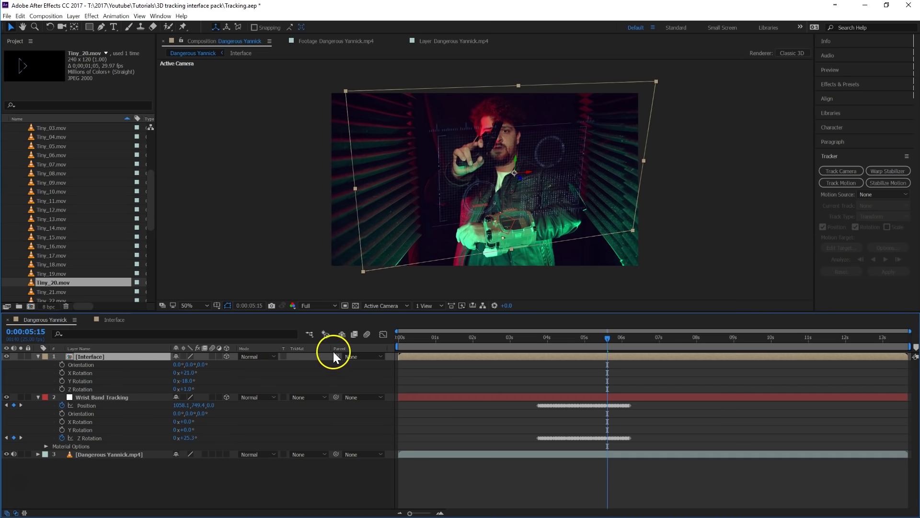
Step: Parent the Interface layer to the Wrist Band Tracking null and check how it follows the wrist at 0:00:05:02
{"action": "left_click_drag", "start_coordinate": [278, 379], "coordinate": [122, 399]}
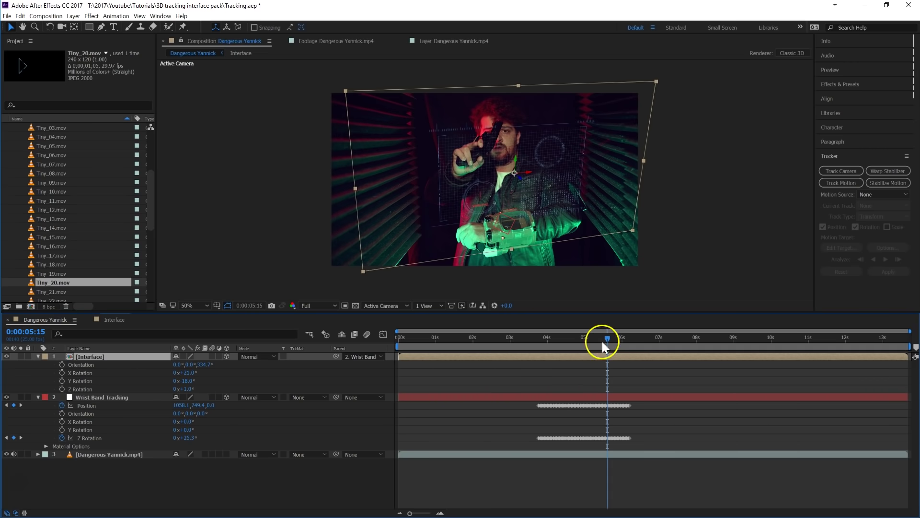
{"action": "mouse_move", "coordinate": [603, 335]}
{"action": "left_mouse_down"}
{"action": "mouse_move", "coordinate": [553, 339]}
{"action": "mouse_move", "coordinate": [622, 341]}
{"action": "mouse_move", "coordinate": [568, 336]}
{"action": "mouse_move", "coordinate": [603, 333]}
{"action": "mouse_move", "coordinate": [588, 332]}
{"action": "left_mouse_up"}
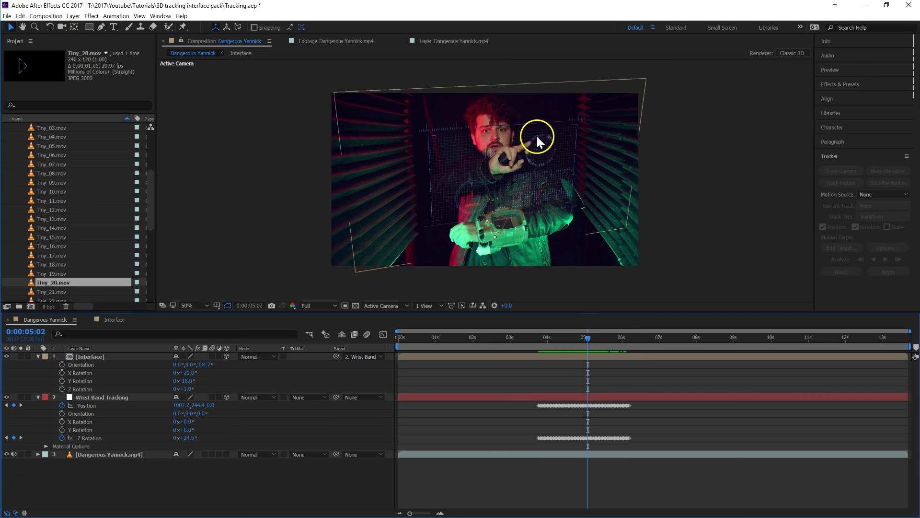
{"action": "key", "text": "slash"}
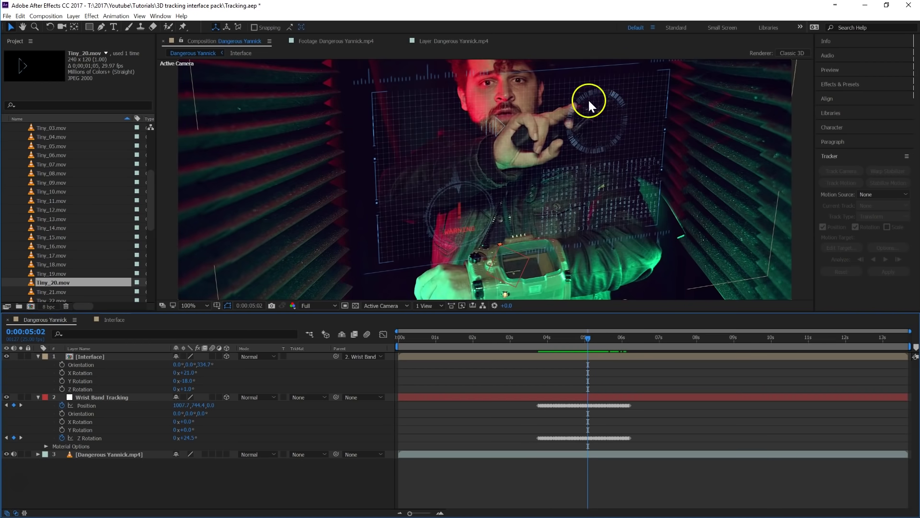
Step: In the Interface composition, move Circle_12_out.mov slightly left and up toward the pointing fingertip, comparing it with the Dangerous Yannick footage
{"action": "double_click", "coordinate": [590, 356]}
{"action": "left_click", "coordinate": [566, 136]}
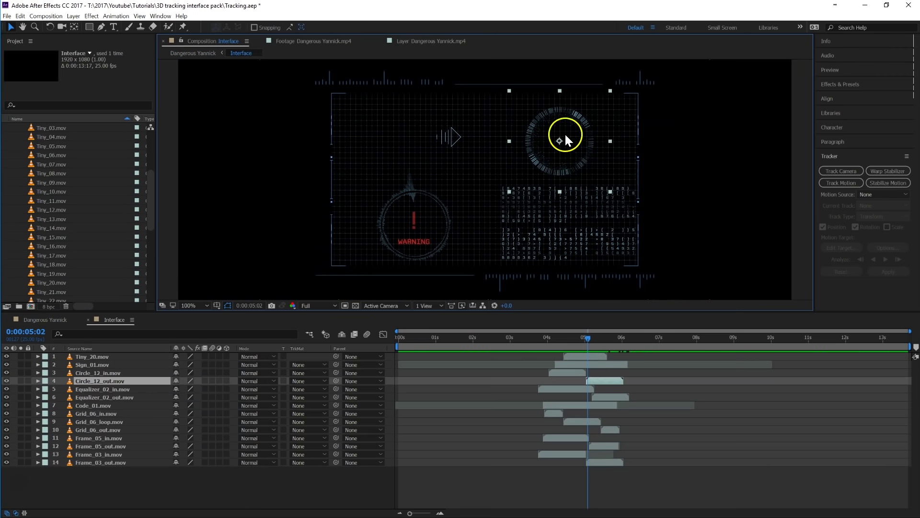
{"action": "left_click_drag", "start_coordinate": [568, 166], "coordinate": [551, 157]}
{"action": "left_click", "coordinate": [51, 322]}
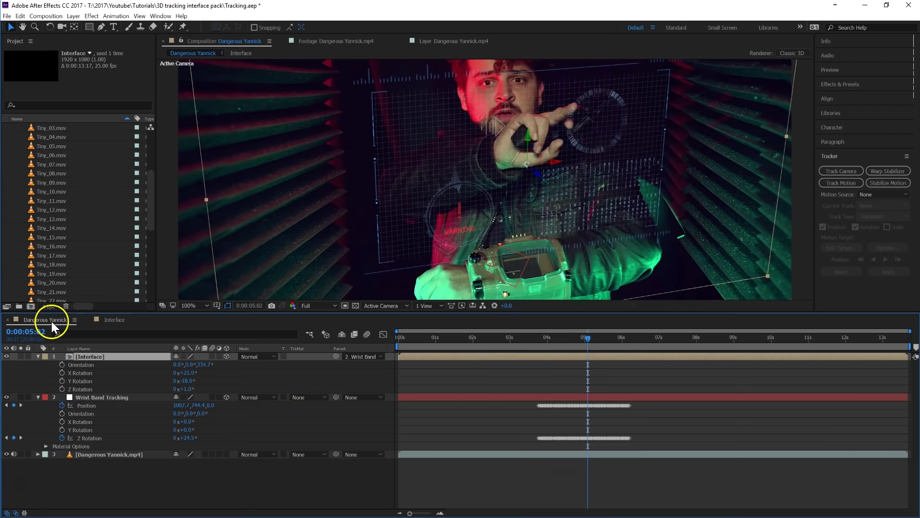
{"action": "left_click", "coordinate": [111, 319]}
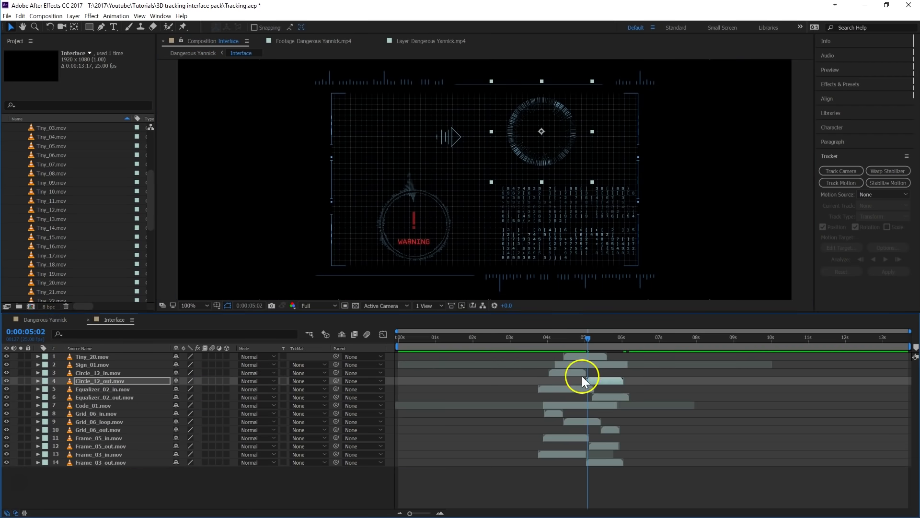
Step: Match the position of Circle_12_in.mov to the repositioned Circle_12_out.mov layer near 0:00:05:00
{"action": "left_click", "coordinate": [38, 380]}
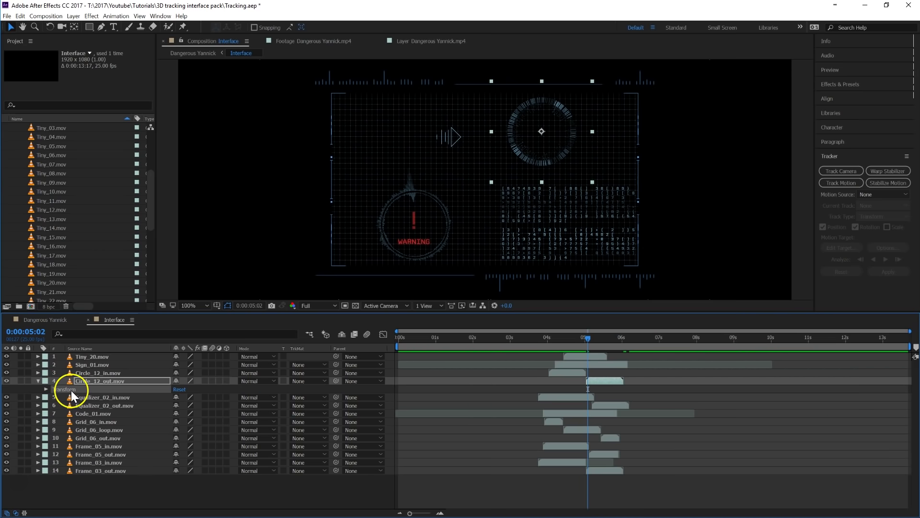
{"action": "left_click", "coordinate": [98, 373]}
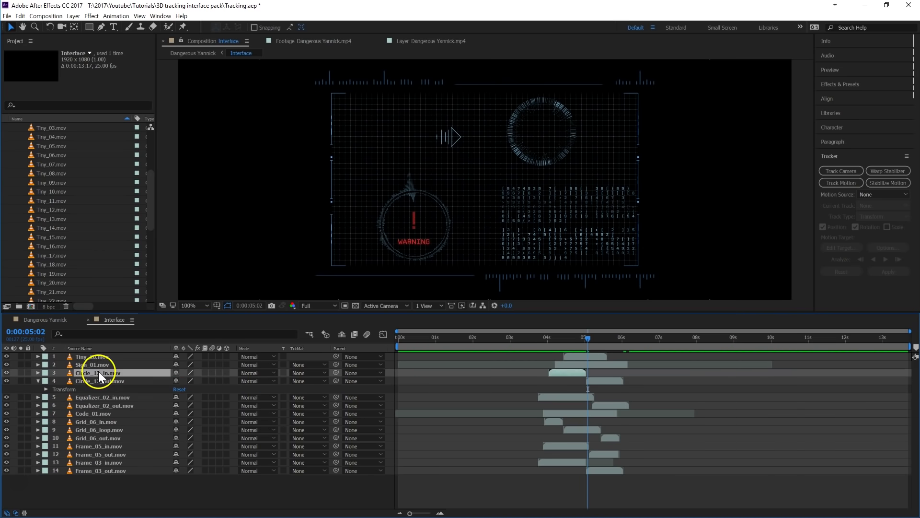
{"action": "left_click_drag", "start_coordinate": [582, 338], "coordinate": [583, 339]}
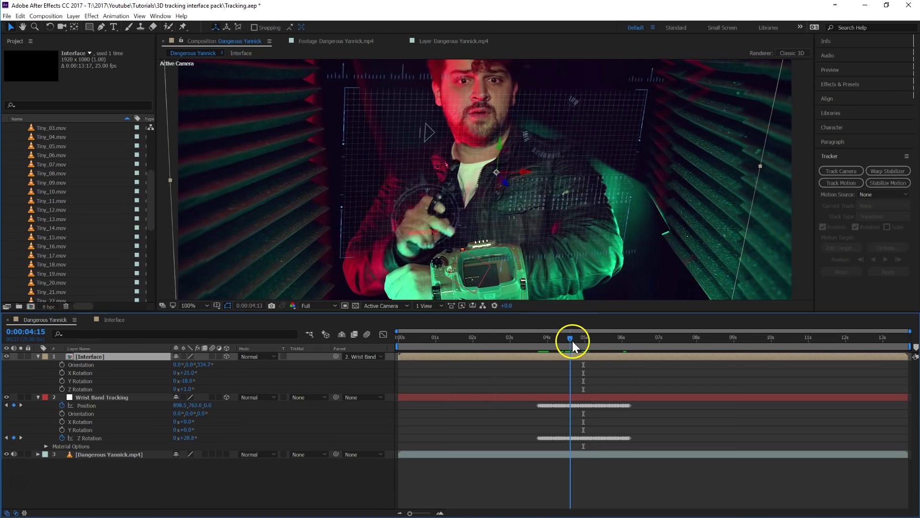
Step: At 0:00:05:14, delay Tiny_20.mov to start at about 0:00:05:05, rotate it to 90° and move it left above the warning sign
{"action": "left_click_drag", "start_coordinate": [572, 341], "coordinate": [605, 340]}
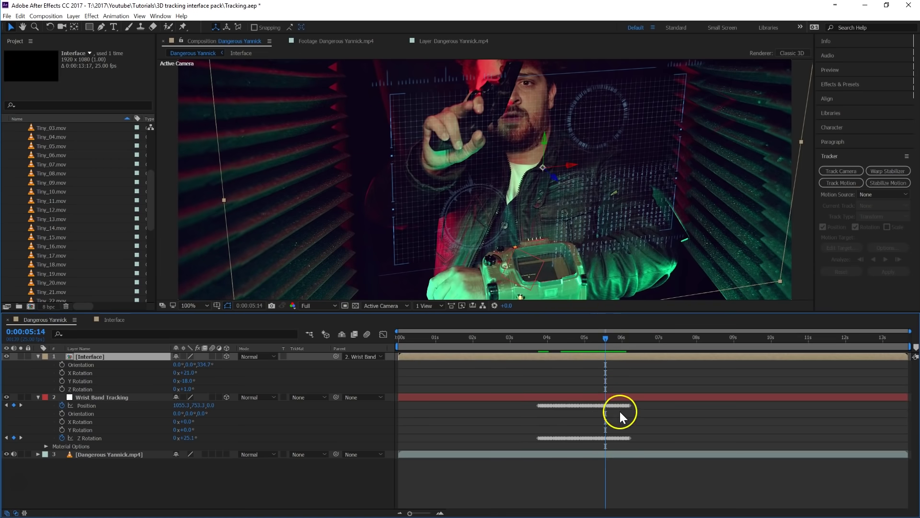
{"action": "double_click", "coordinate": [603, 360]}
{"action": "left_click", "coordinate": [219, 371]}
{"action": "key", "text": "r"}
{"action": "left_click_drag", "start_coordinate": [190, 365], "coordinate": [230, 357]}
{"action": "left_click_drag", "start_coordinate": [431, 125], "coordinate": [396, 128]}
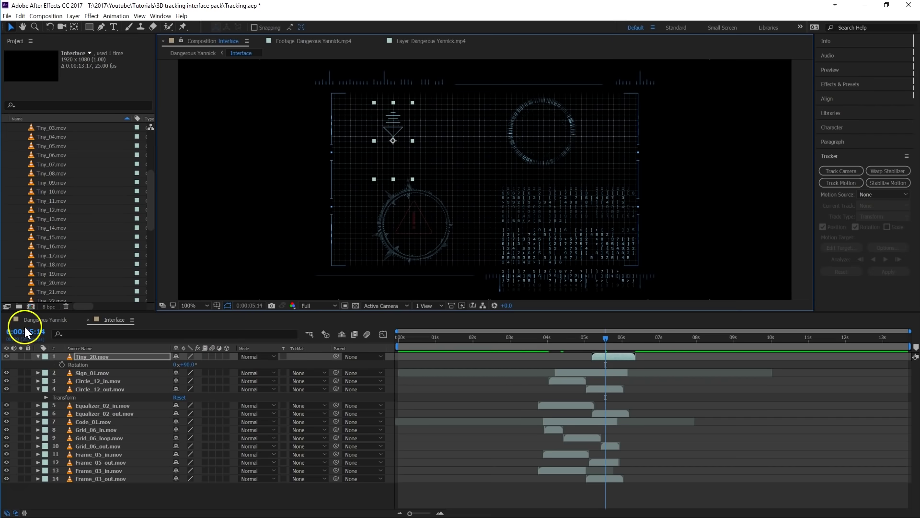
Step: Compare the arrow with the hand at 0:00:05:17 and nudge Tiny_20.mov slightly right in the Interface composition
{"action": "left_click", "coordinate": [22, 320]}
{"action": "mouse_move", "coordinate": [603, 336]}
{"action": "left_mouse_down"}
{"action": "mouse_move", "coordinate": [622, 335]}
{"action": "mouse_move", "coordinate": [594, 334]}
{"action": "mouse_move", "coordinate": [608, 335]}
{"action": "left_mouse_up"}
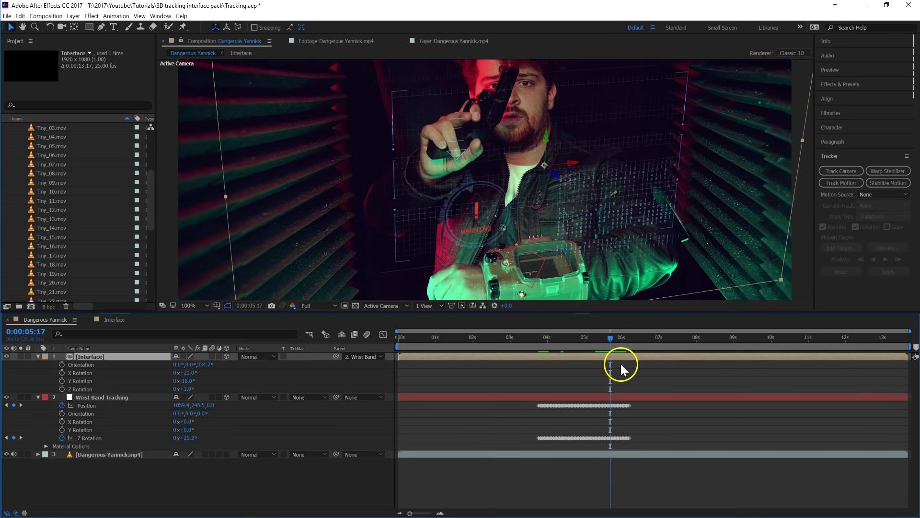
{"action": "double_click", "coordinate": [621, 359]}
{"action": "left_click", "coordinate": [398, 150]}
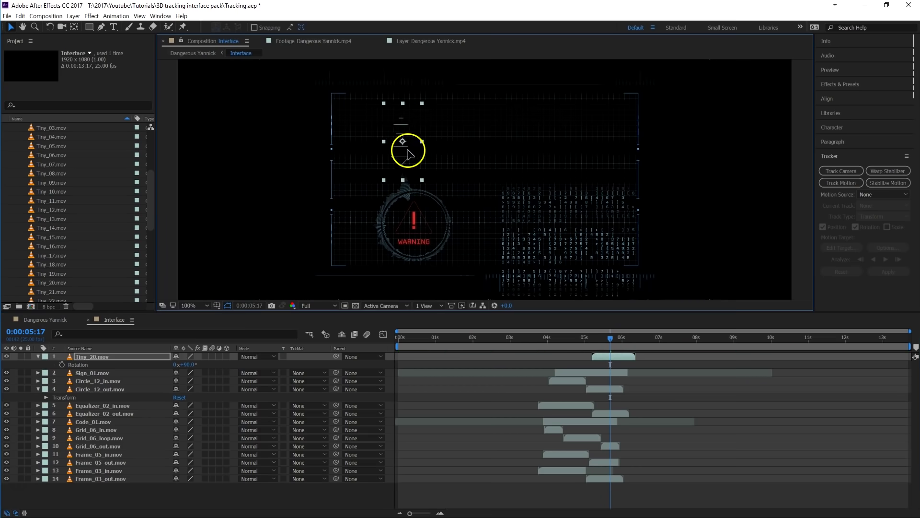
{"action": "left_click", "coordinate": [46, 320]}
Step: Set a Scale keyframe on the Circle_12_out.mov layer at 0:00:05:02, where the finger touches the circle
{"action": "left_click_drag", "start_coordinate": [614, 339], "coordinate": [588, 330]}
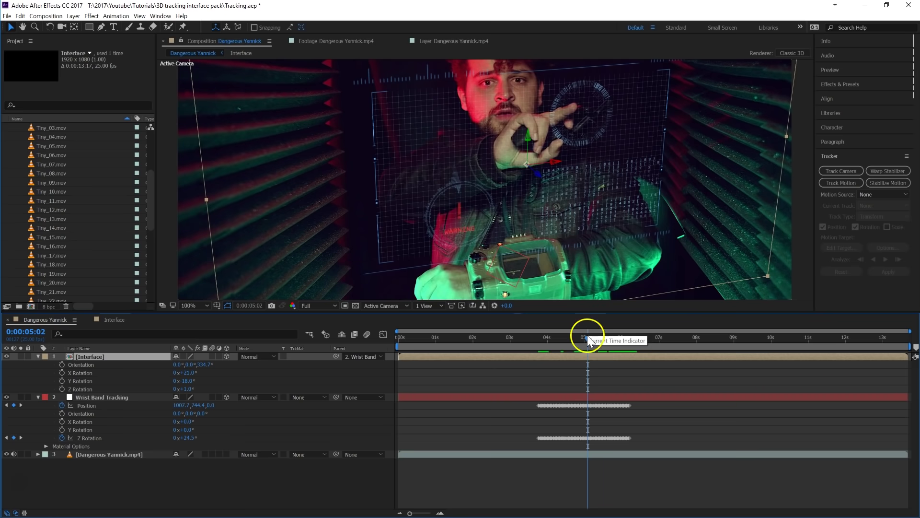
{"action": "double_click", "coordinate": [589, 358]}
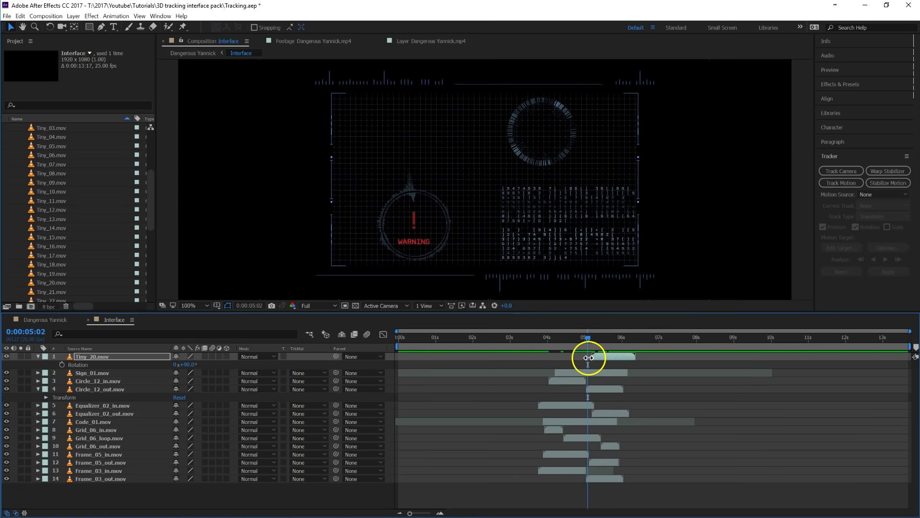
{"action": "left_click", "coordinate": [105, 389]}
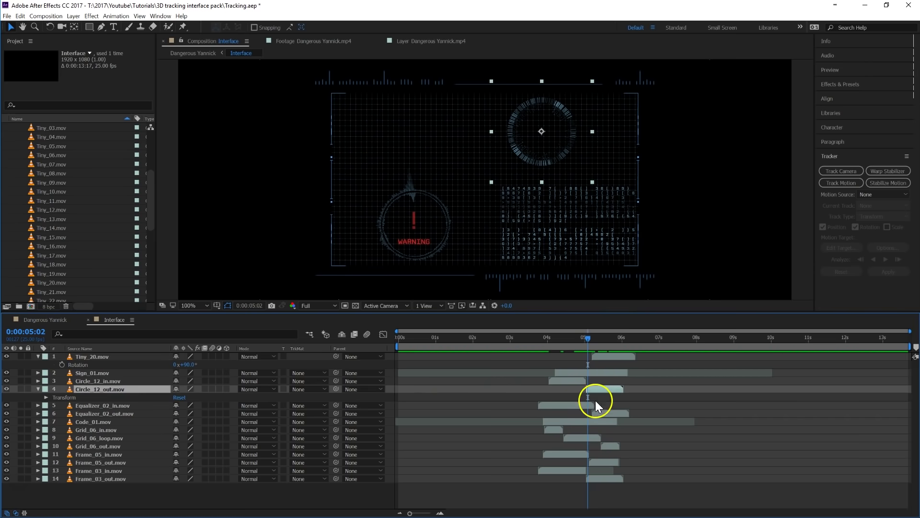
{"action": "key", "text": "s"}
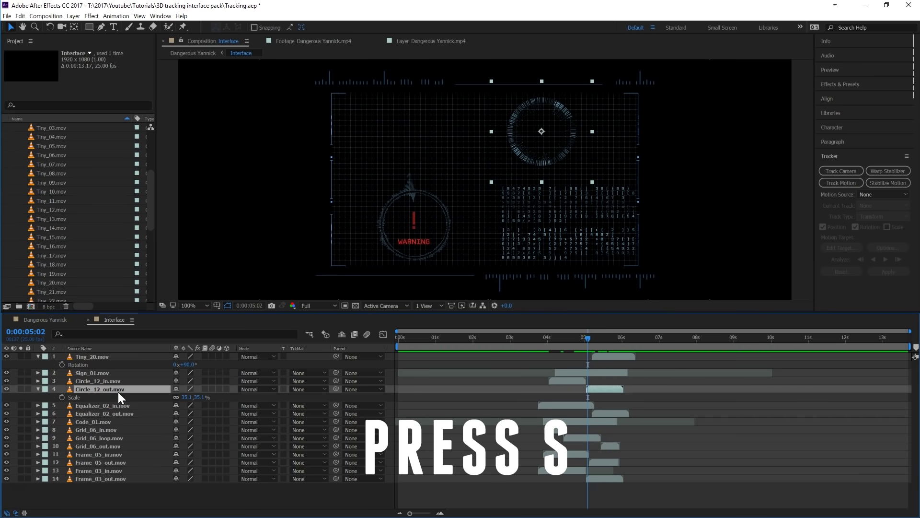
{"action": "left_click", "coordinate": [62, 397]}
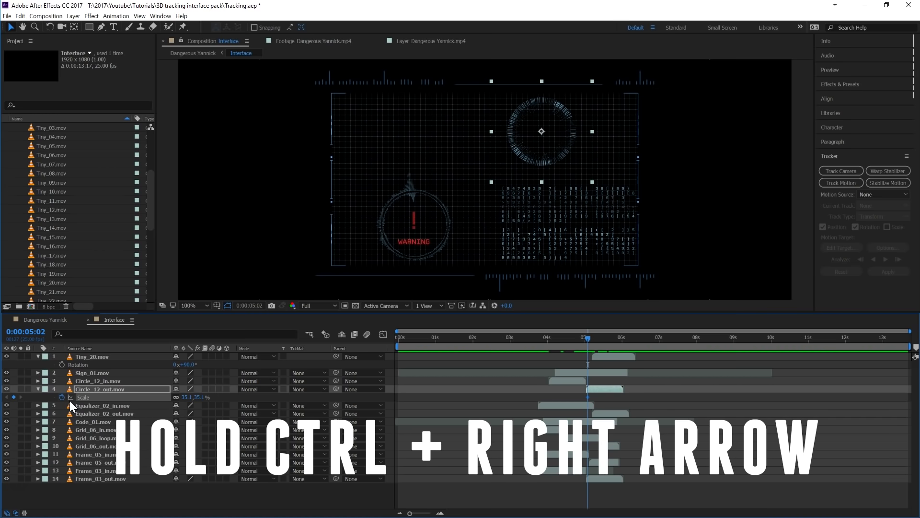
Step: Keyframe a pulse on Circle_12_out.mov with Scale 58.1% at 0:00:05:05 and 33.1% at 0:00:05:08
{"action": "key", "text": "ctrl+Right"}
{"action": "key", "text": "ctrl+Right"}
{"action": "key", "text": "ctrl+Right"}
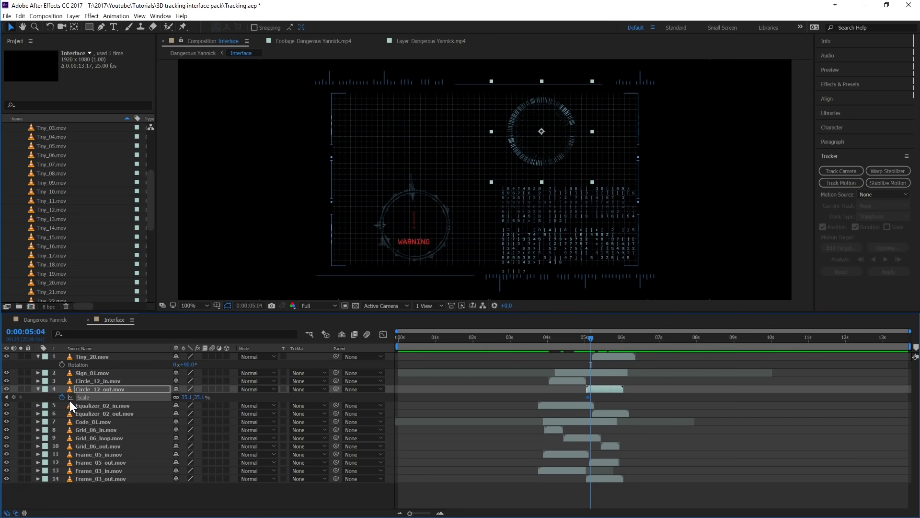
{"action": "left_click_drag", "start_coordinate": [189, 397], "coordinate": [207, 393]}
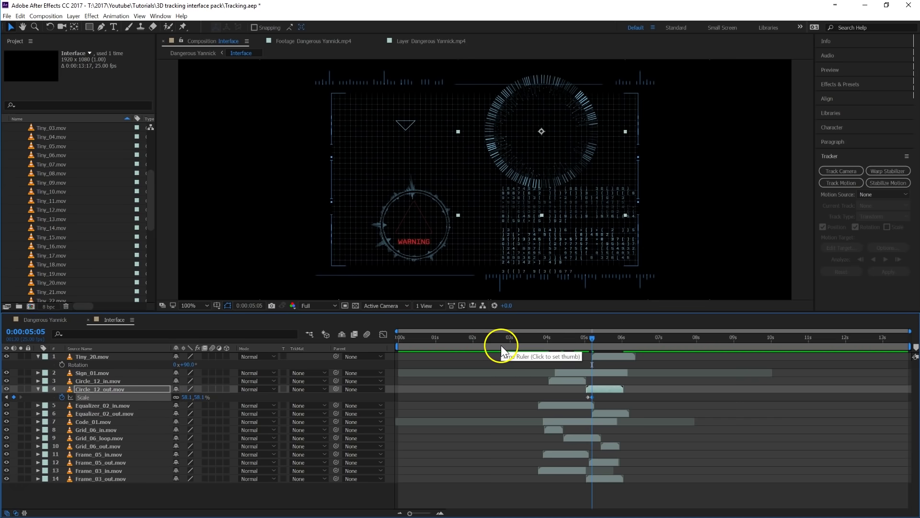
{"action": "key", "text": "ctrl+Right"}
{"action": "key", "text": "ctrl+Right"}
{"action": "key", "text": "ctrl+Right"}
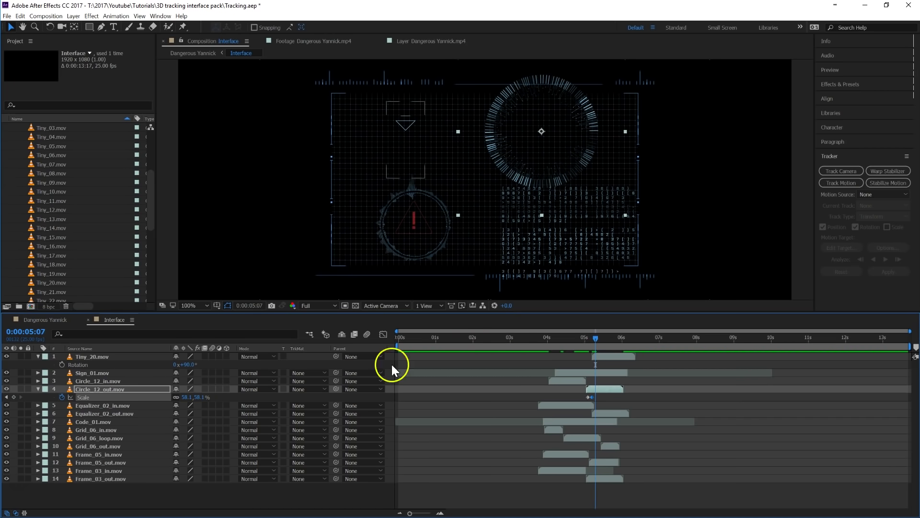
{"action": "left_click_drag", "start_coordinate": [199, 402], "coordinate": [191, 394]}
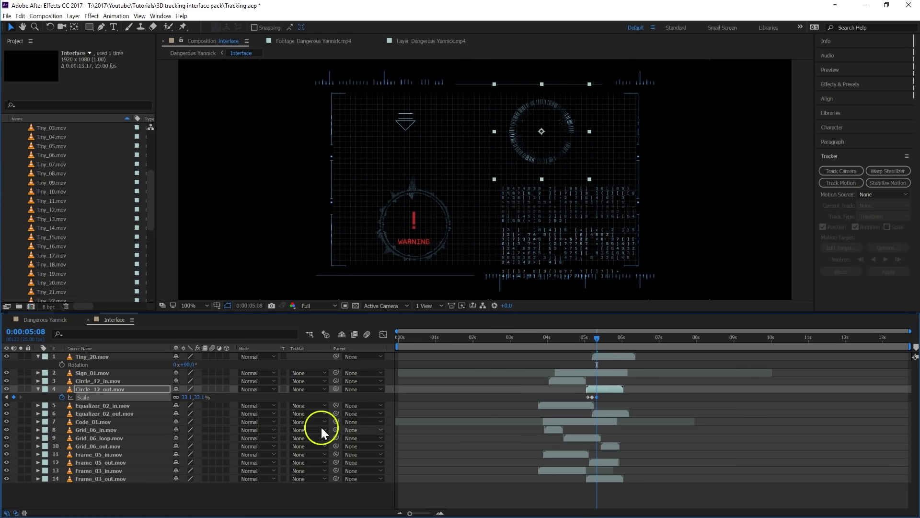
Step: Play back the circle's scale pulse over the Dangerous Yannick footage and examine it at 0:00:05:06
{"action": "left_click", "coordinate": [586, 338]}
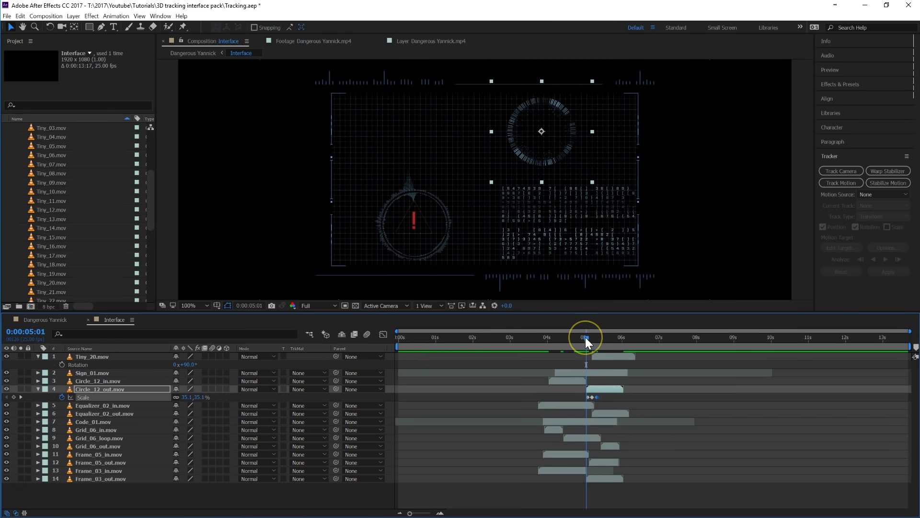
{"action": "key", "text": "space"}
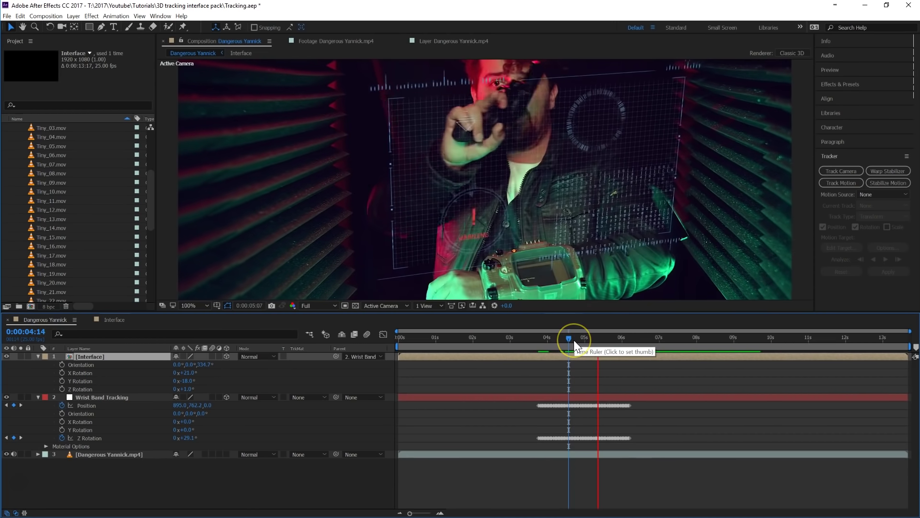
{"action": "left_click", "coordinate": [593, 342]}
{"action": "mouse_move", "coordinate": [596, 342]}
{"action": "left_mouse_down"}
{"action": "mouse_move", "coordinate": [577, 340]}
{"action": "mouse_move", "coordinate": [592, 337]}
{"action": "left_mouse_up"}
{"action": "left_click", "coordinate": [587, 352]}
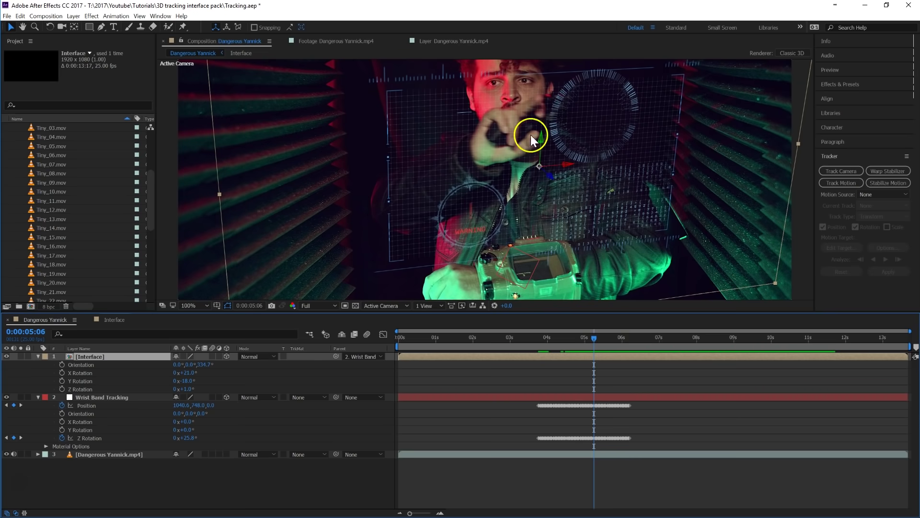
Step: Find the Color Balance (HLS) effect, apply it to Circle_12_out.mov in the Interface composition, and try out a hue shift
{"action": "double_click", "coordinate": [606, 356]}
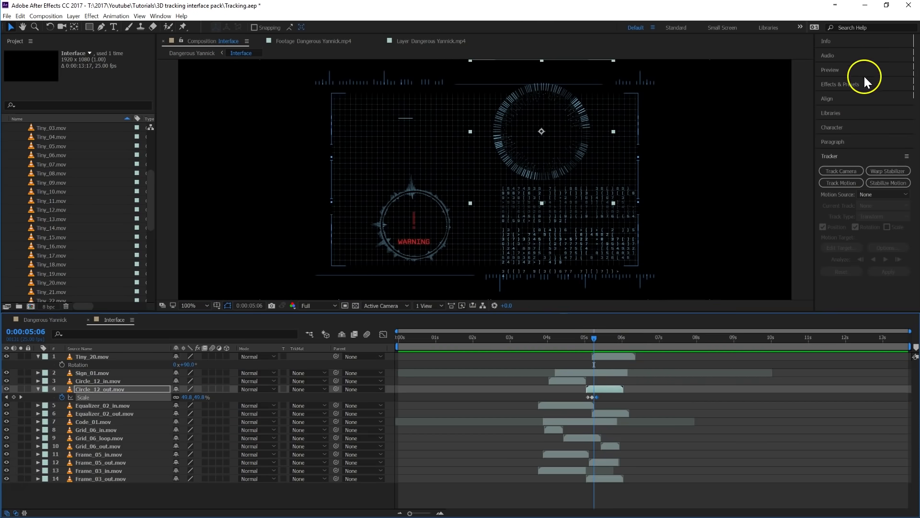
{"action": "left_click", "coordinate": [843, 85]}
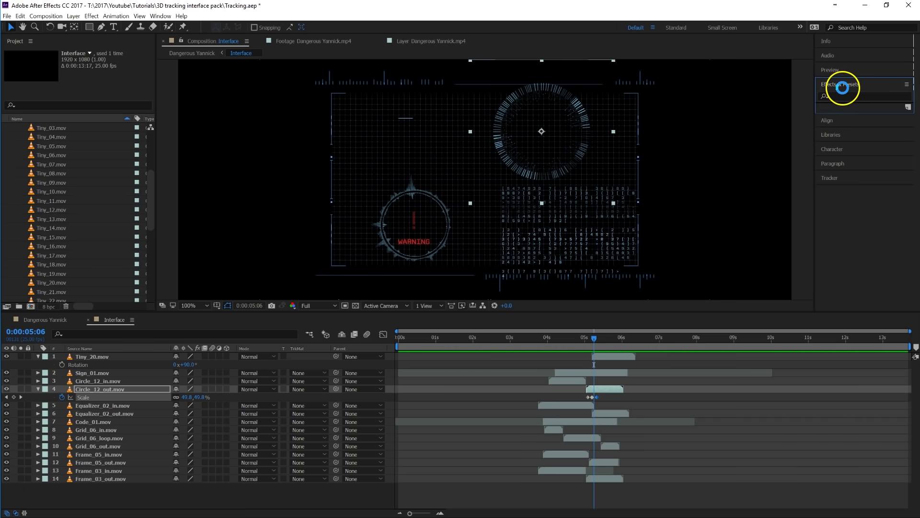
{"action": "left_click", "coordinate": [160, 15]}
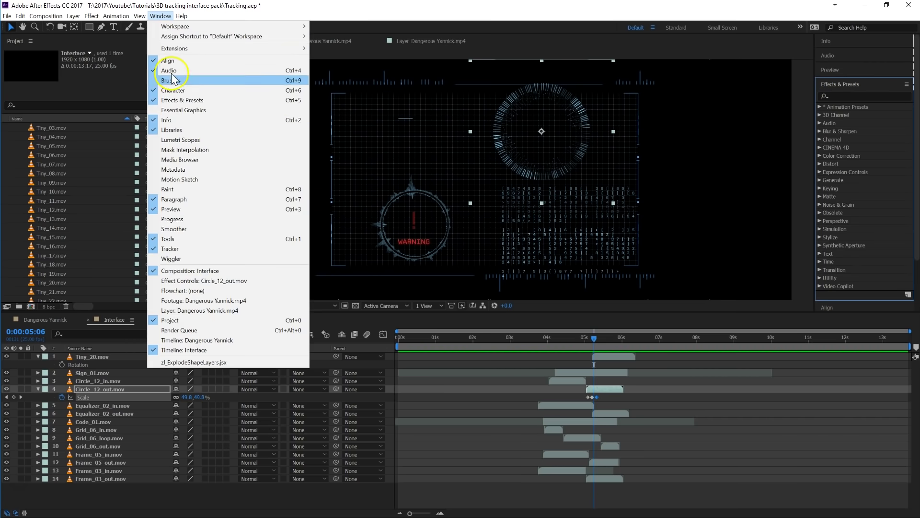
{"action": "left_click", "coordinate": [195, 105]}
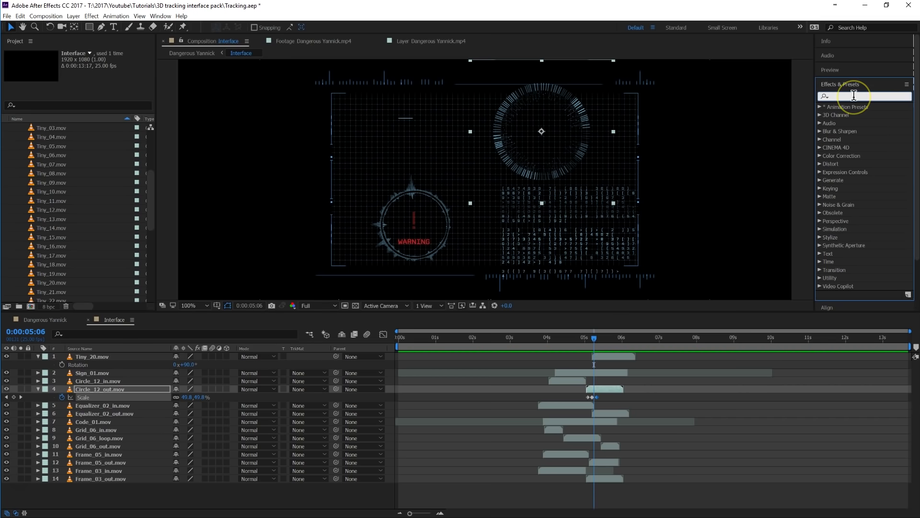
{"action": "type", "text": "hls"}
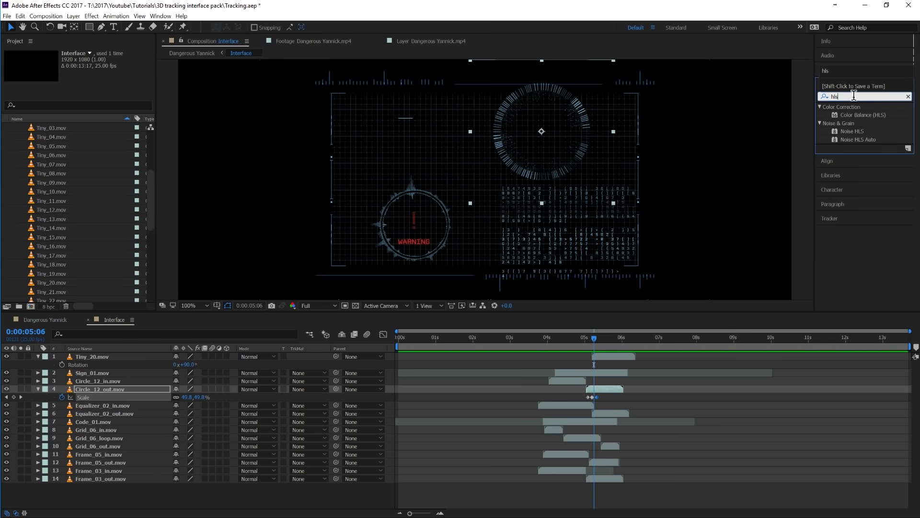
{"action": "left_click_drag", "start_coordinate": [870, 114], "coordinate": [682, 108]}
{"action": "left_click_drag", "start_coordinate": [626, 115], "coordinate": [90, 390]}
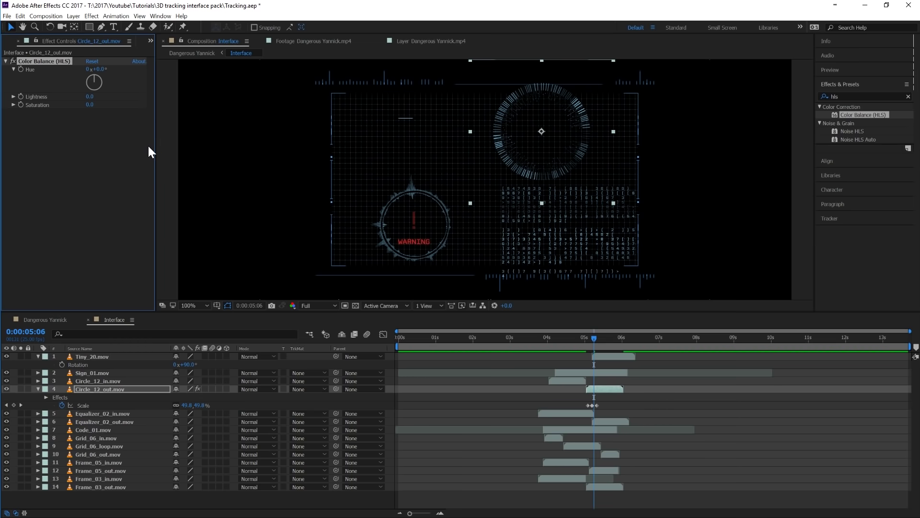
{"action": "left_click_drag", "start_coordinate": [108, 66], "coordinate": [142, 68]}
{"action": "key", "text": "ctrl+z"}
Step: Set a Hue keyframe for the Color Balance (HLS) effect on Circle_12_out.mov at 0:00:05:02
{"action": "left_click", "coordinate": [38, 387]}
{"action": "left_click", "coordinate": [38, 388]}
{"action": "left_click", "coordinate": [46, 397]}
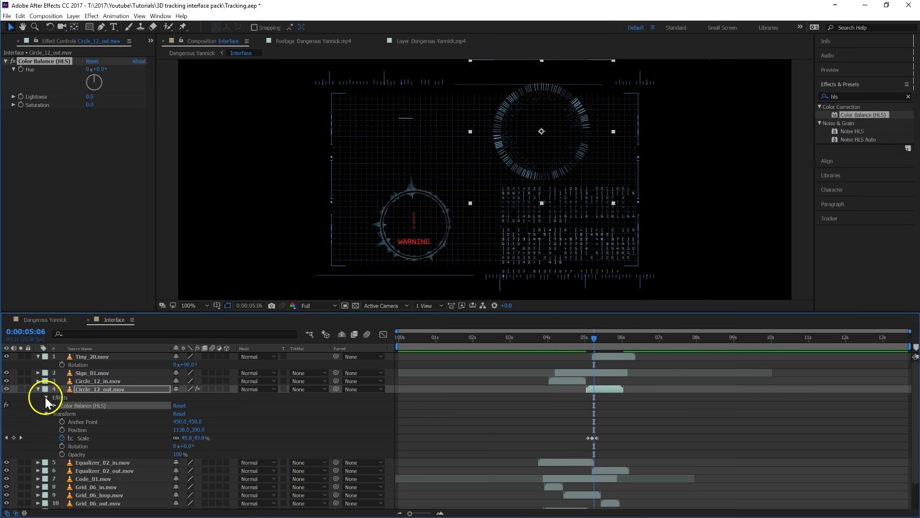
{"action": "left_click", "coordinate": [53, 405]}
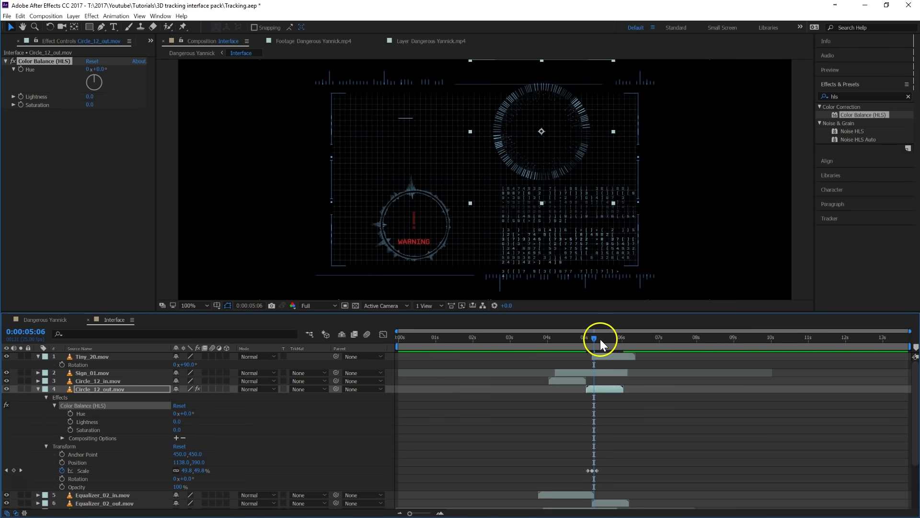
{"action": "left_click_drag", "start_coordinate": [595, 339], "coordinate": [589, 390]}
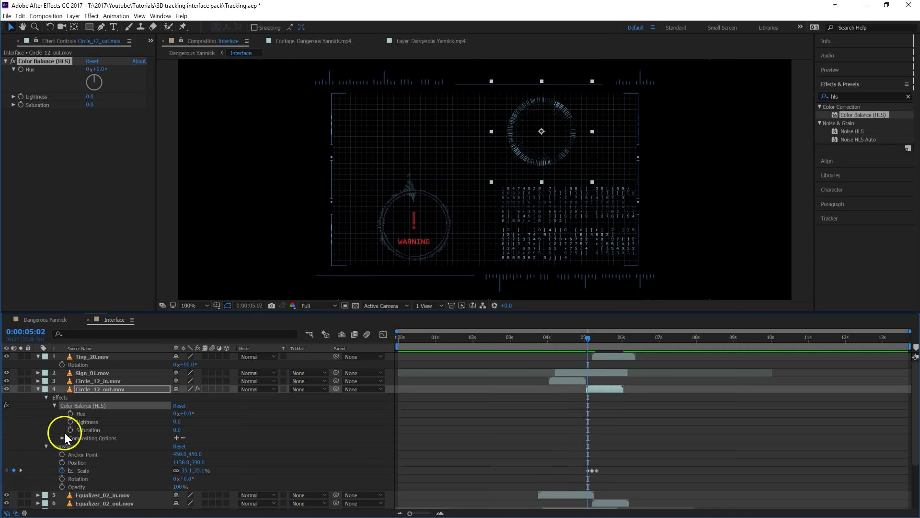
{"action": "left_click", "coordinate": [70, 413]}
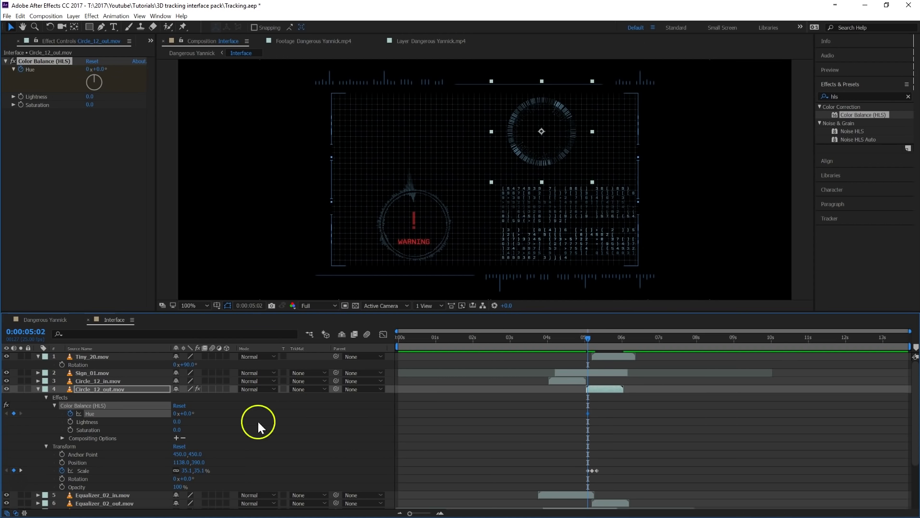
Step: At 0:00:05:05, shift the Hue of Circle_12_out.mov so the circle turns yellow-green
{"action": "left_click_drag", "start_coordinate": [590, 338], "coordinate": [594, 341]}
{"action": "left_click", "coordinate": [581, 349]}
{"action": "left_click_drag", "start_coordinate": [185, 413], "coordinate": [313, 401]}
Step: Play back the Dangerous Yannick composition from 0:00:04:00 to review the circle's colour and scale animation
{"action": "left_click", "coordinate": [45, 319]}
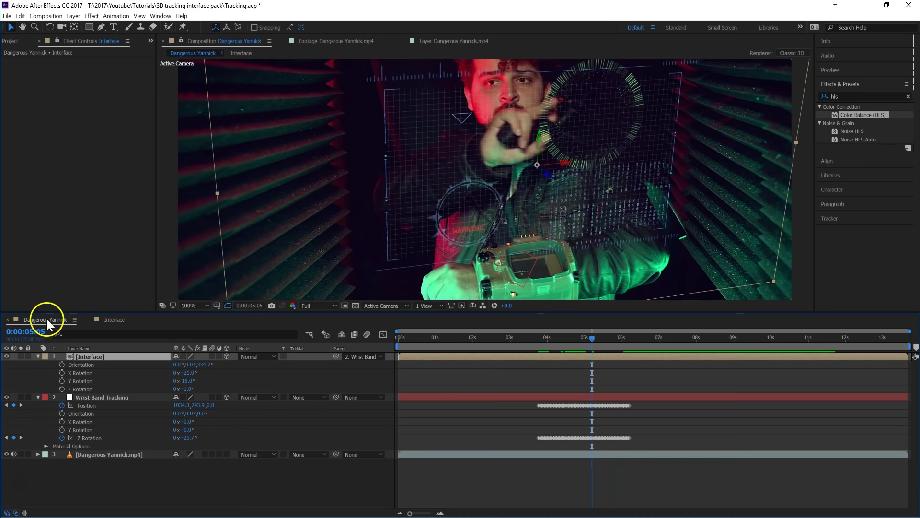
{"action": "left_click", "coordinate": [547, 338]}
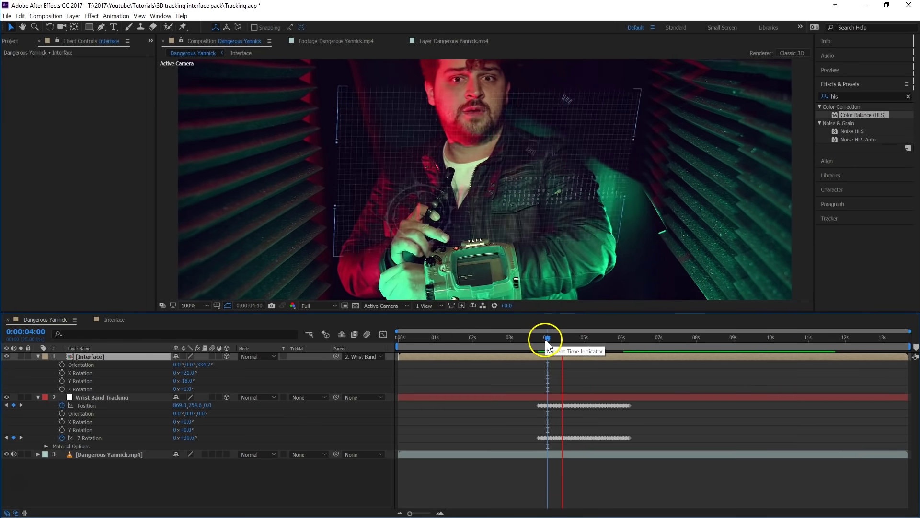
{"action": "key", "text": "space"}
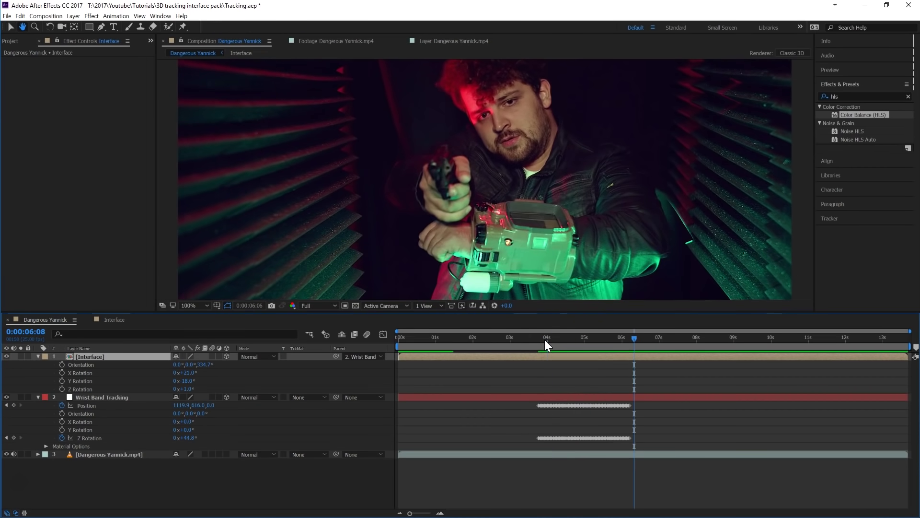
Step: Find the Glow effect and apply it to the Interface layer in the Dangerous Yannick composition
{"action": "key", "text": "comma"}
{"action": "left_click_drag", "start_coordinate": [545, 339], "coordinate": [599, 346]}
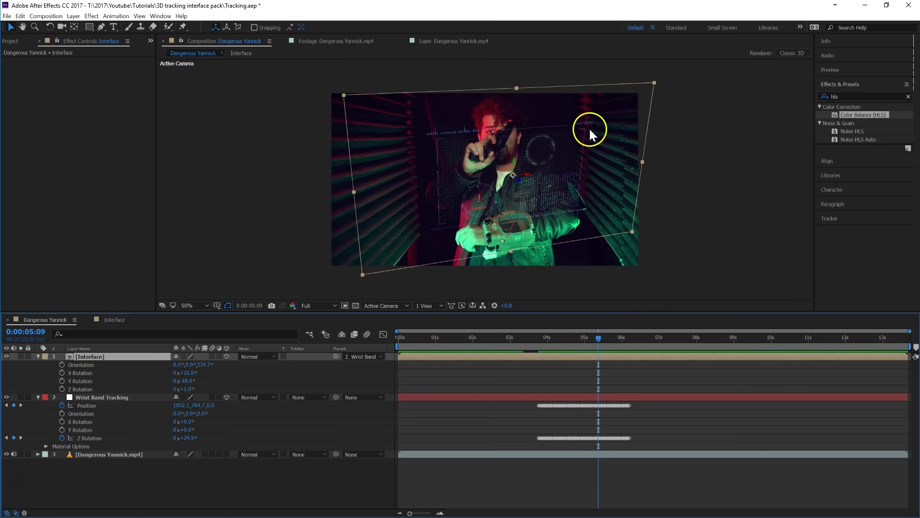
{"action": "left_click", "coordinate": [836, 97]}
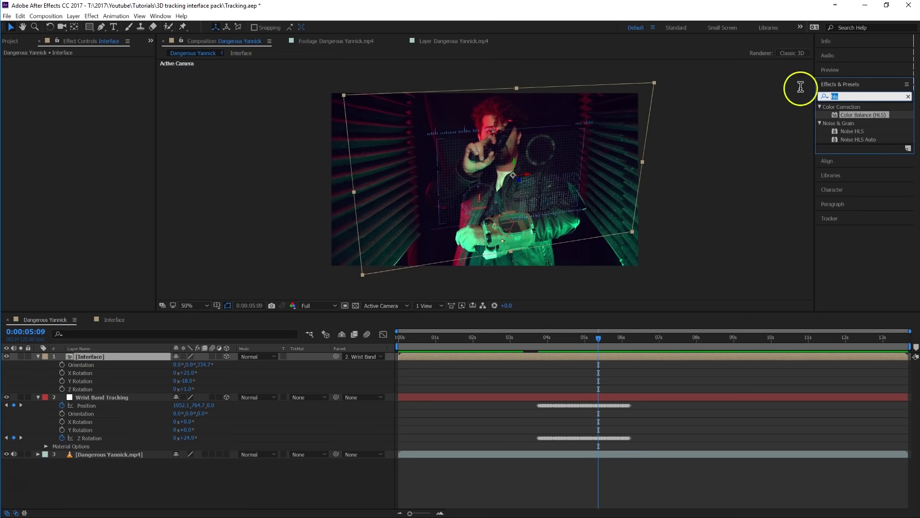
{"action": "type", "text": "glowx"}
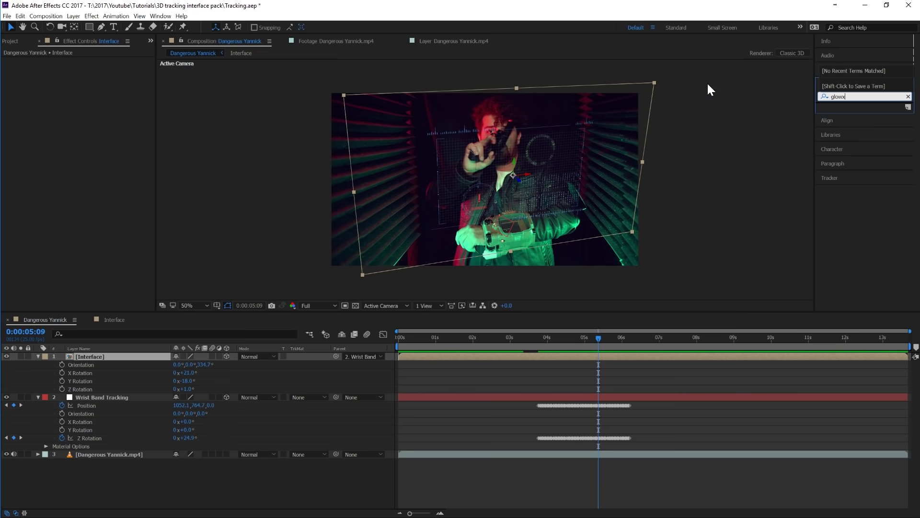
{"action": "key", "text": "BackSpace"}
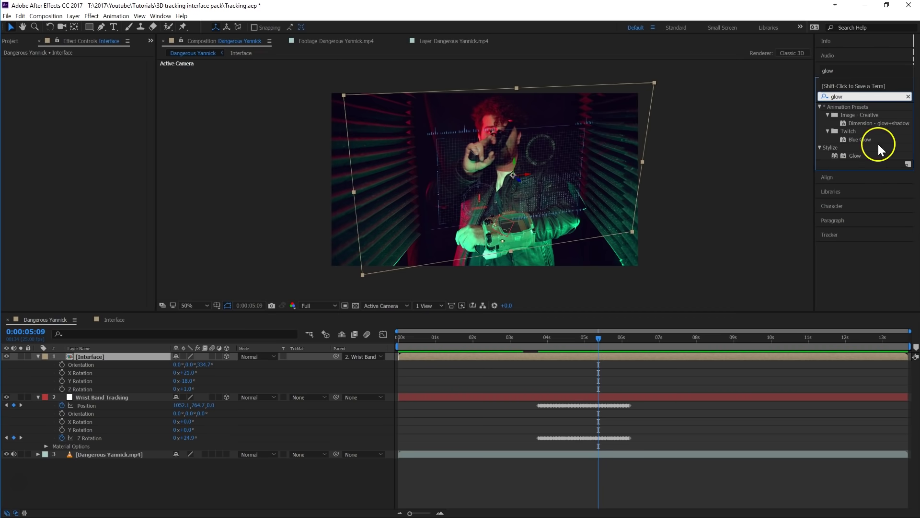
{"action": "left_click_drag", "start_coordinate": [851, 154], "coordinate": [89, 360]}
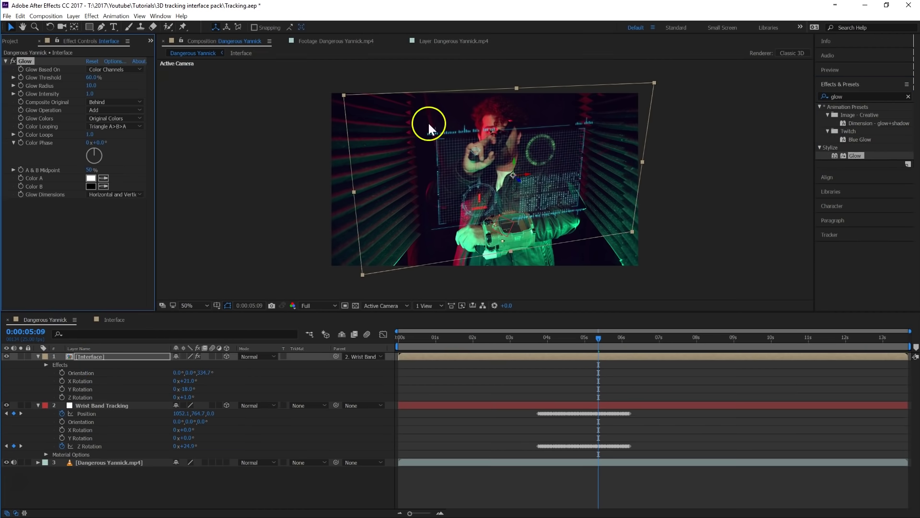
Step: Play back the Dangerous Yannick composition from 0:00:04:03 to review the glowing interface
{"action": "key", "text": "slash"}
{"action": "left_click_drag", "start_coordinate": [596, 352], "coordinate": [561, 344]}
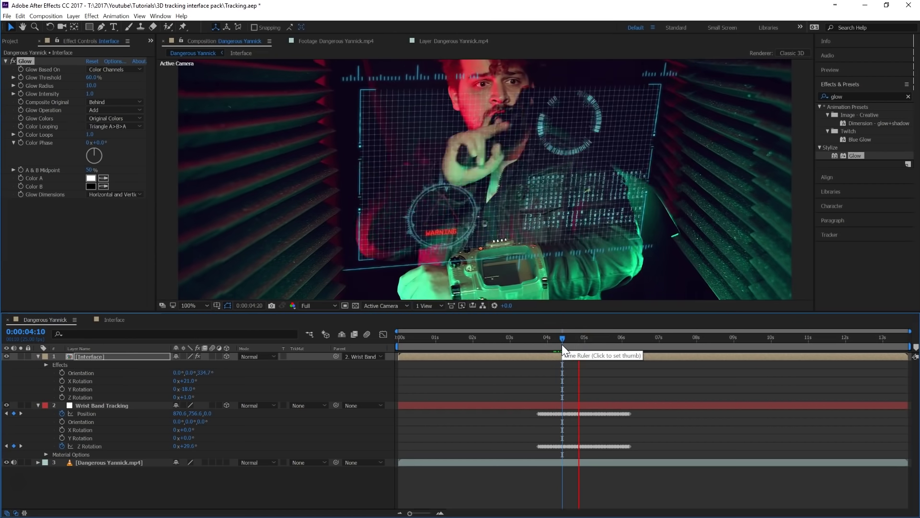
{"action": "left_click", "coordinate": [551, 342]}
{"action": "key", "text": "comma"}
{"action": "left_click", "coordinate": [528, 179]}
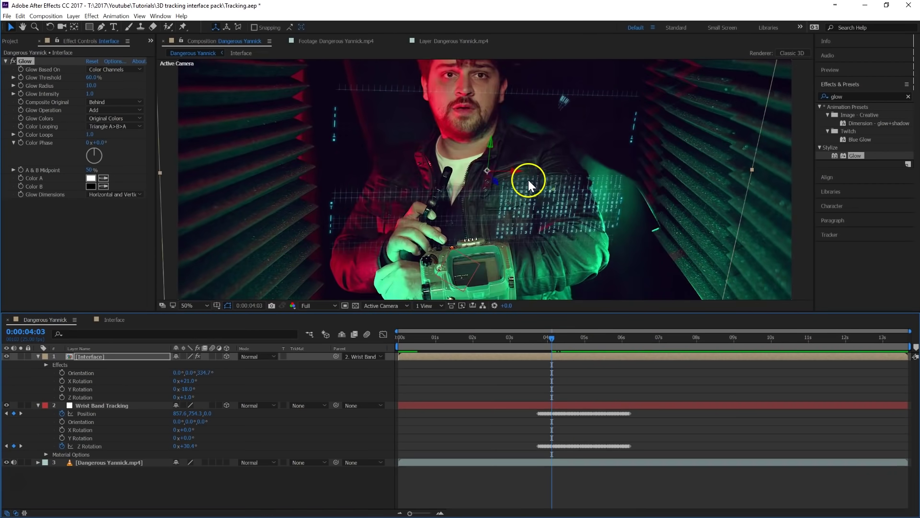
{"action": "key", "text": "space"}
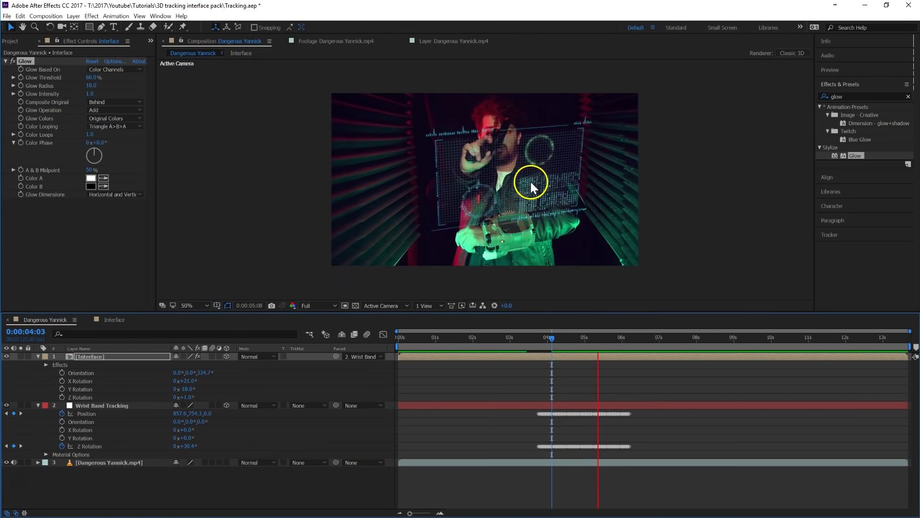
{"action": "key", "text": "space"}
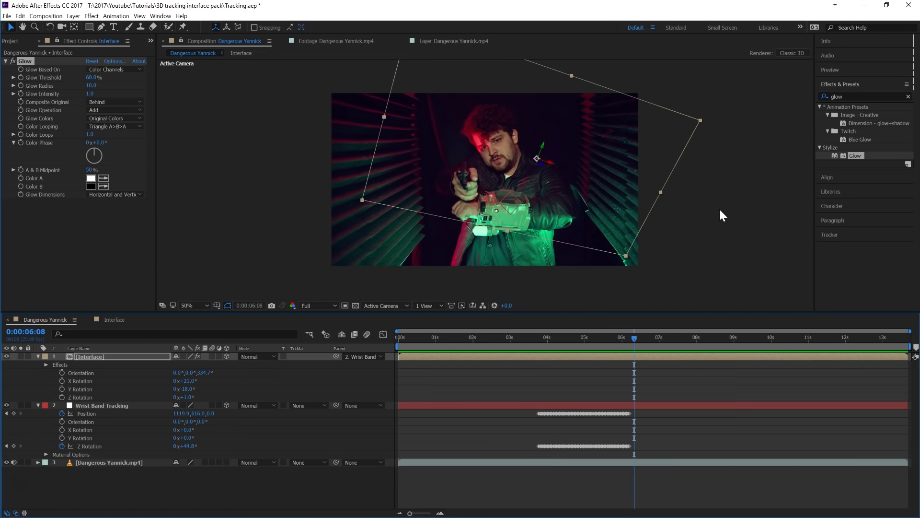
Step: Examine the frames around 0:00:05:01, where the actor's hand meets the glowing circle
{"action": "left_click_drag", "start_coordinate": [623, 335], "coordinate": [586, 340]}
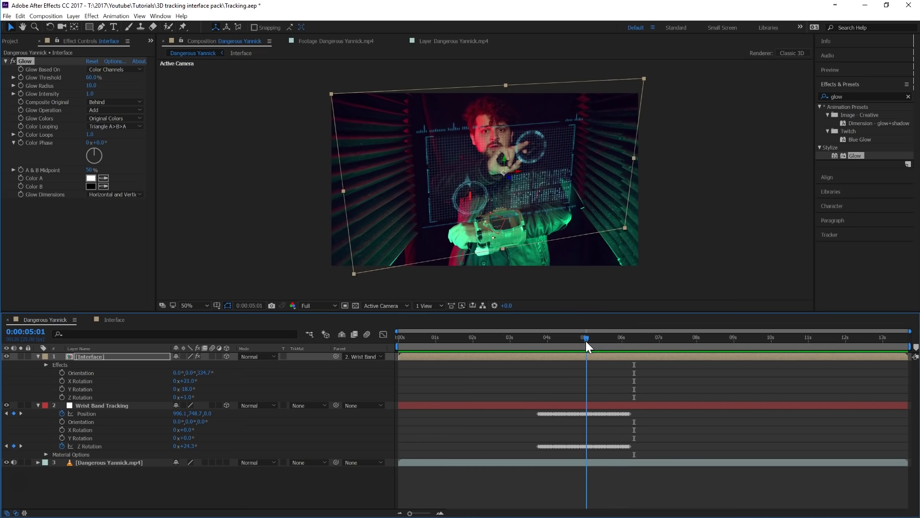
{"action": "mouse_move", "coordinate": [586, 341]}
{"action": "left_mouse_down"}
{"action": "mouse_move", "coordinate": [611, 338]}
{"action": "mouse_move", "coordinate": [588, 337]}
{"action": "left_mouse_up"}
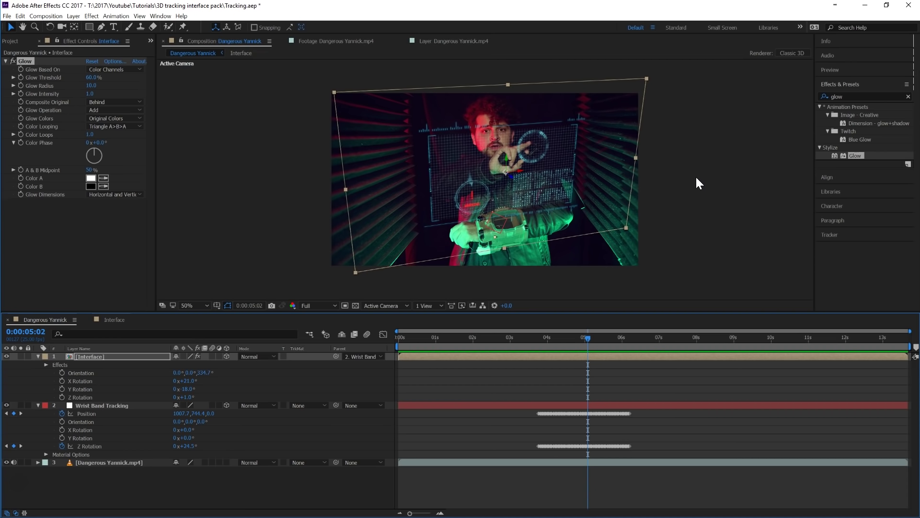
{"action": "key", "text": "Page_Up"}
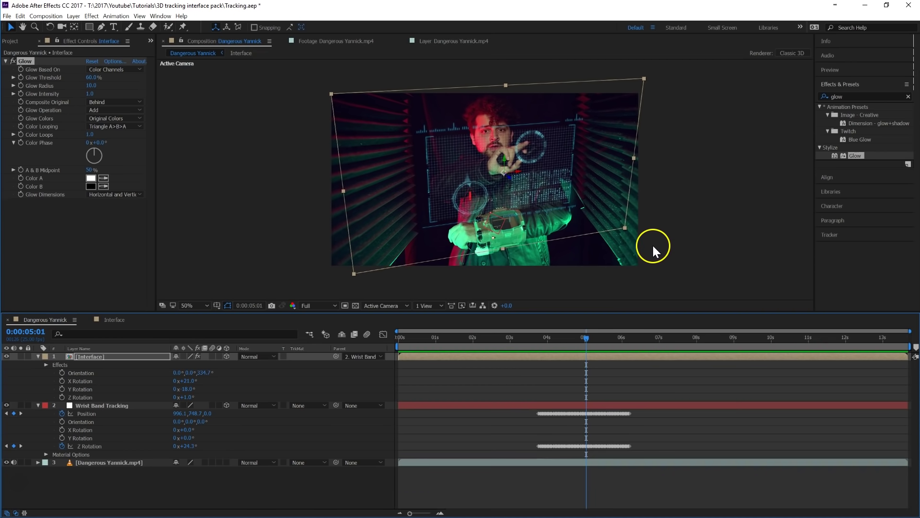
Step: At 0:00:06:08, start a new motion track on the Dangerous Yannick.mp4 layer
{"action": "left_click_drag", "start_coordinate": [588, 335], "coordinate": [640, 341]}
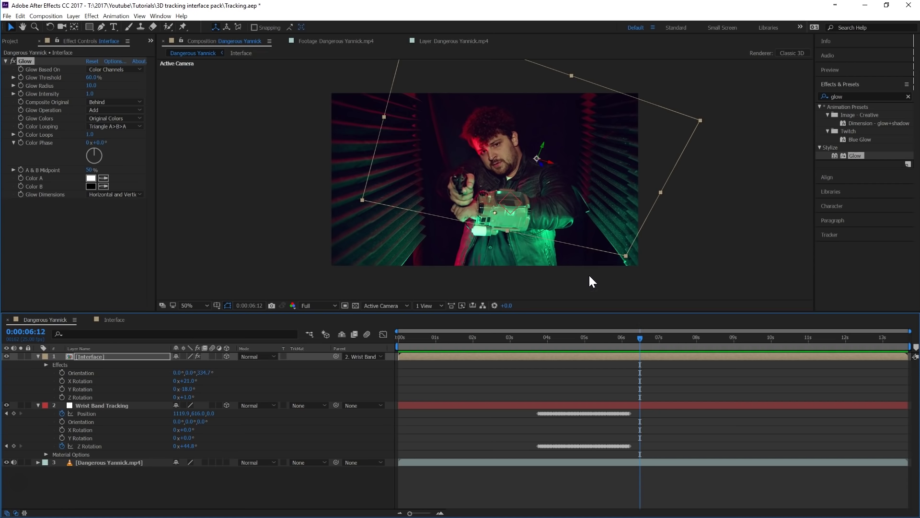
{"action": "left_click_drag", "start_coordinate": [619, 336], "coordinate": [634, 340]}
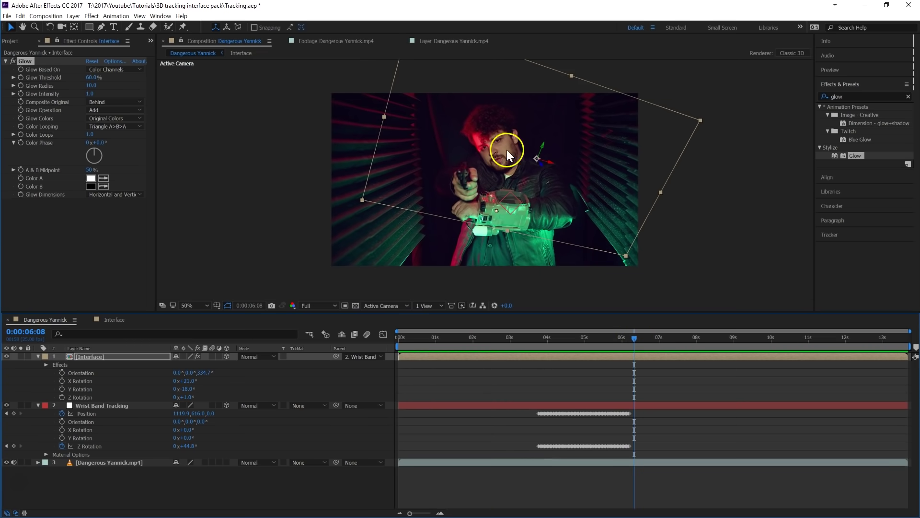
{"action": "left_click", "coordinate": [86, 463]}
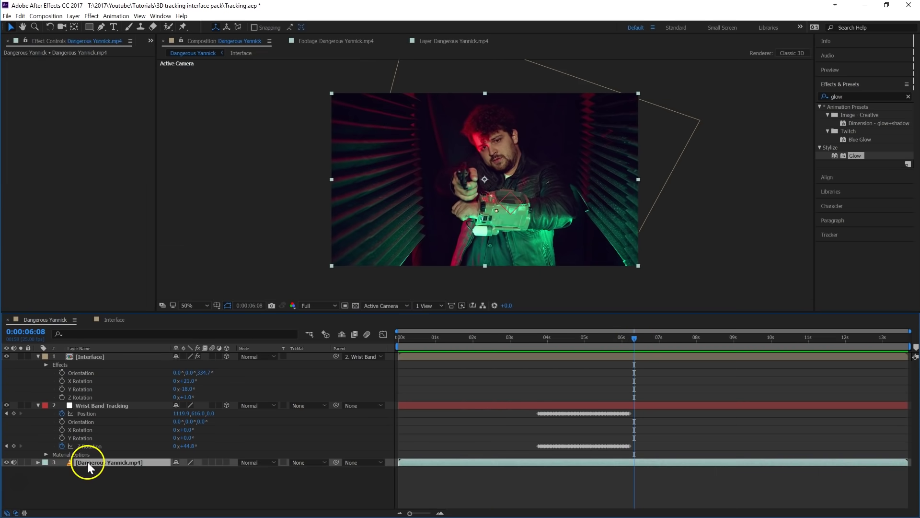
{"action": "left_click", "coordinate": [841, 235]}
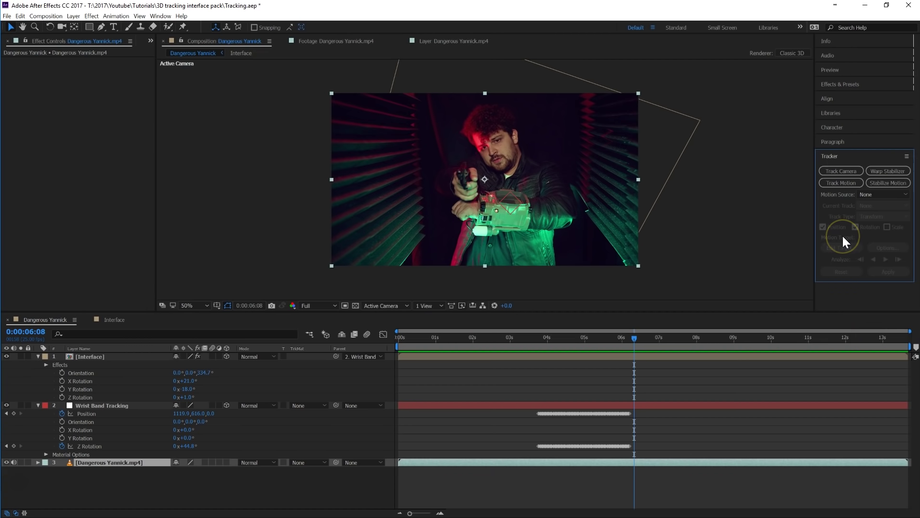
{"action": "left_click", "coordinate": [841, 183]}
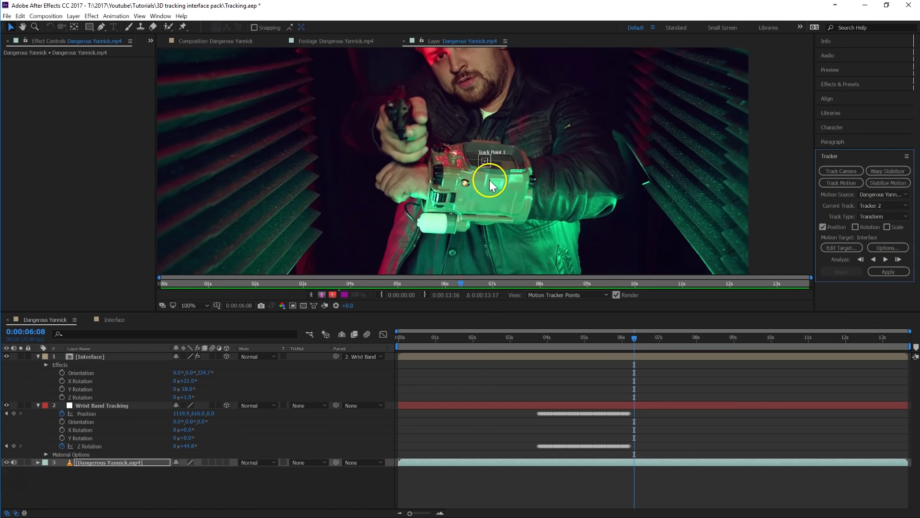
Step: Place Track Point 1 on the inner end of the actor's eyebrow and enlarge its search region around the eyes
{"action": "left_click_drag", "start_coordinate": [495, 165], "coordinate": [476, 91]}
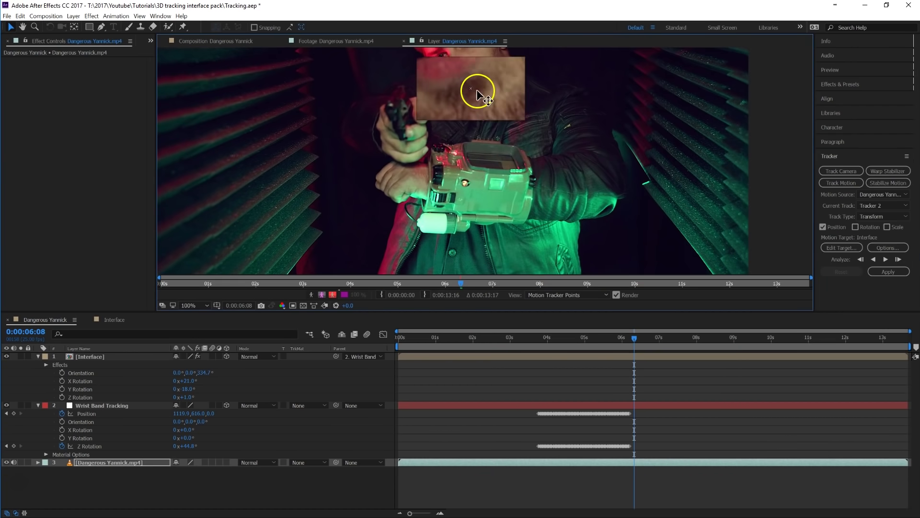
{"action": "scroll", "coordinate": [505, 144], "scroll_direction": "up", "scroll_amount": 2}
{"action": "left_click_drag", "start_coordinate": [514, 119], "coordinate": [457, 114]}
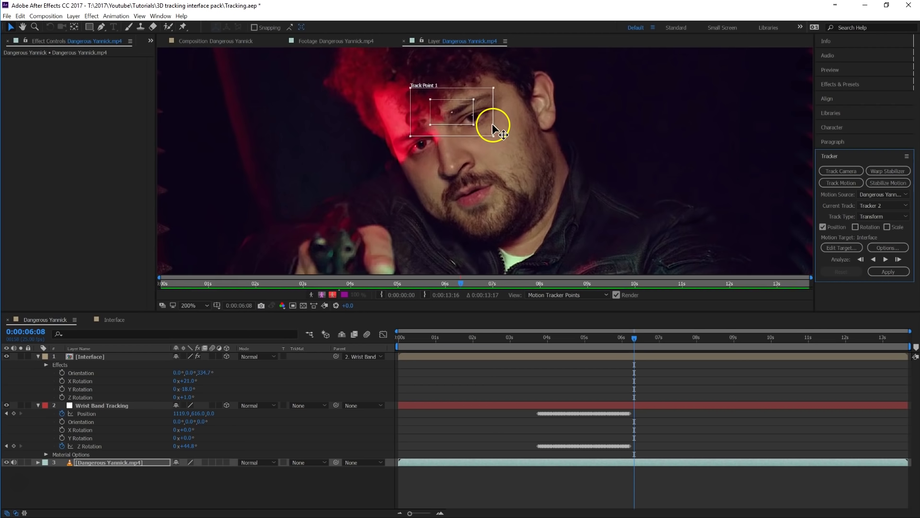
{"action": "left_click_drag", "start_coordinate": [478, 117], "coordinate": [491, 147]}
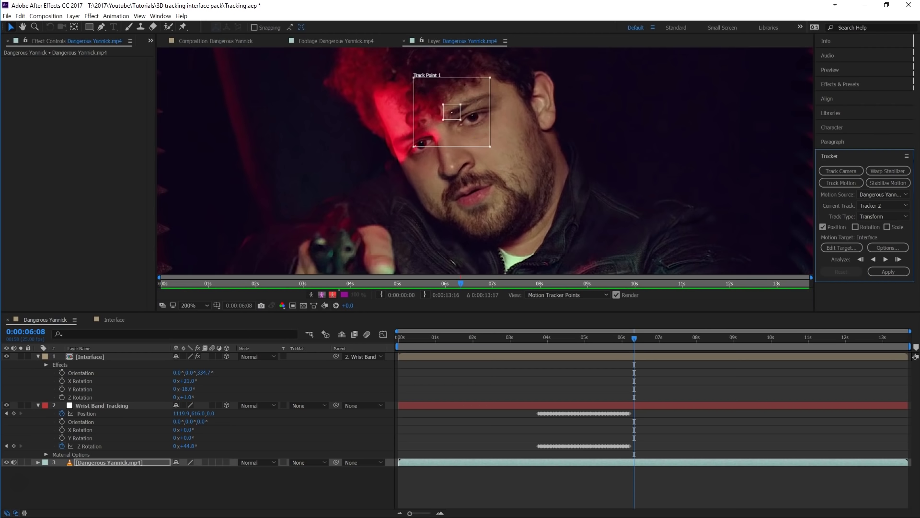
Step: Enable rotation and scale tracking, and place Track Point 2 on the outer end of the eyebrow with an enlarged search region
{"action": "left_click", "coordinate": [871, 228]}
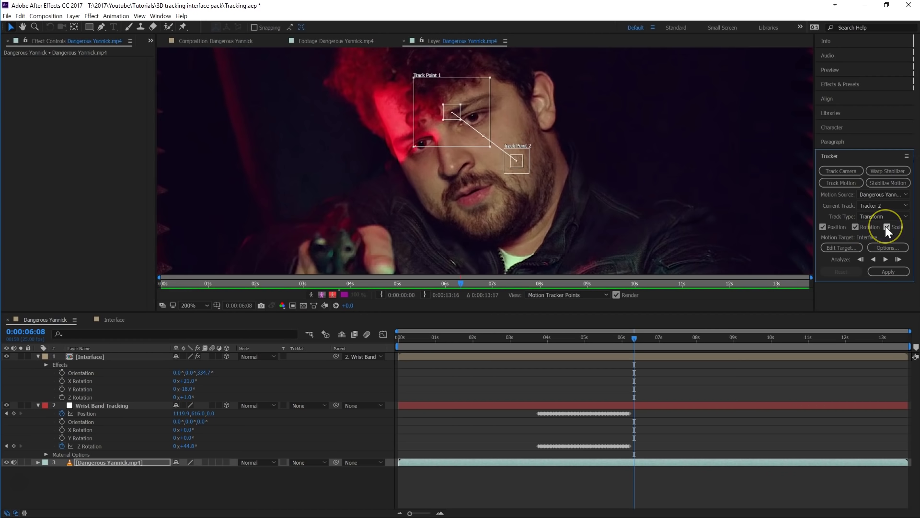
{"action": "left_click", "coordinate": [522, 166]}
{"action": "left_click_drag", "start_coordinate": [523, 168], "coordinate": [492, 102]}
{"action": "left_click", "coordinate": [502, 106]}
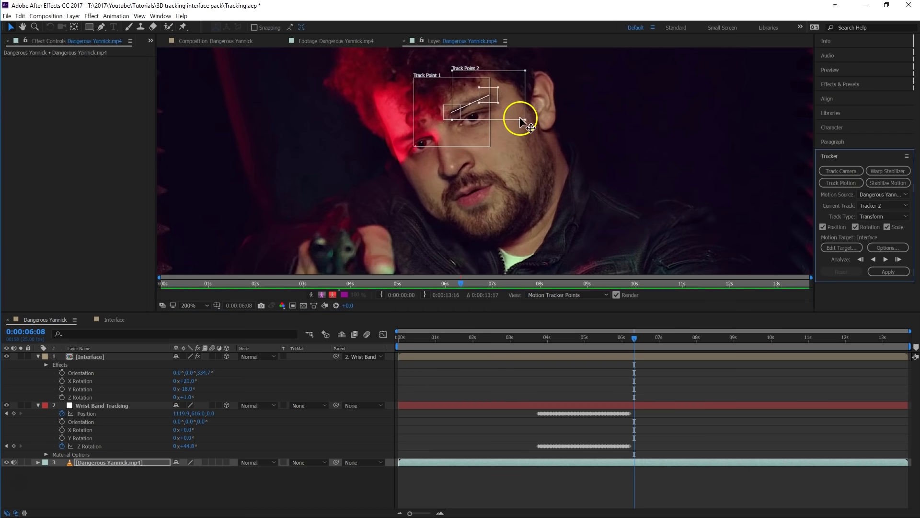
{"action": "left_click_drag", "start_coordinate": [526, 120], "coordinate": [529, 134]}
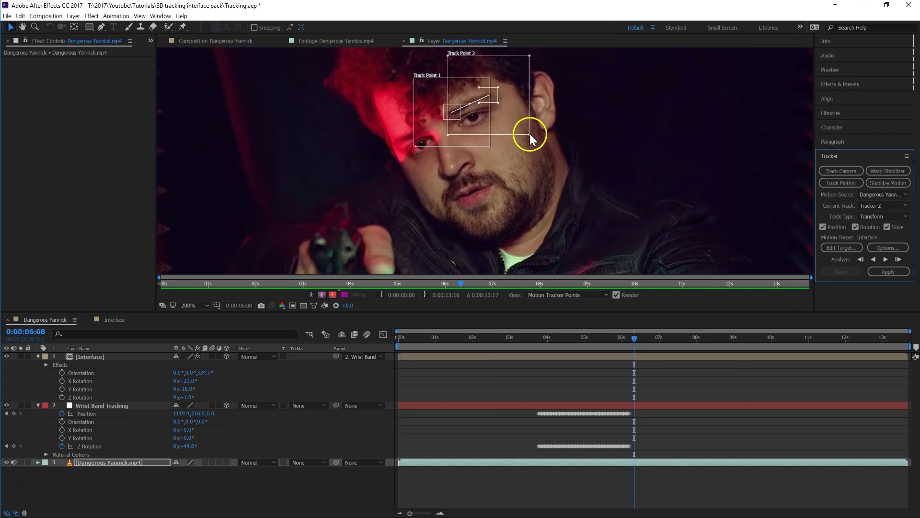
Step: Fine-tune Track Point 1 on the eyebrow, analyze the track forward to the clip's end, and check it at 0:00:10:16
{"action": "left_click", "coordinate": [457, 118]}
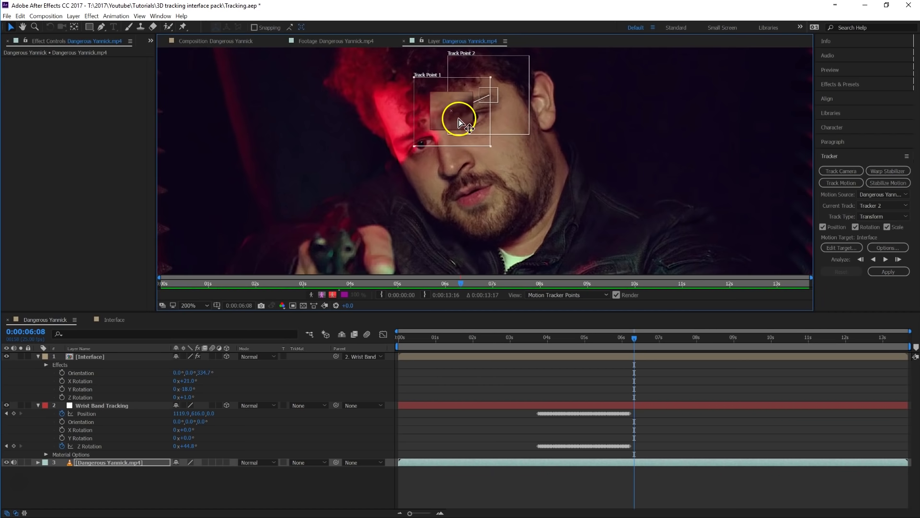
{"action": "left_click_drag", "start_coordinate": [461, 122], "coordinate": [458, 119]}
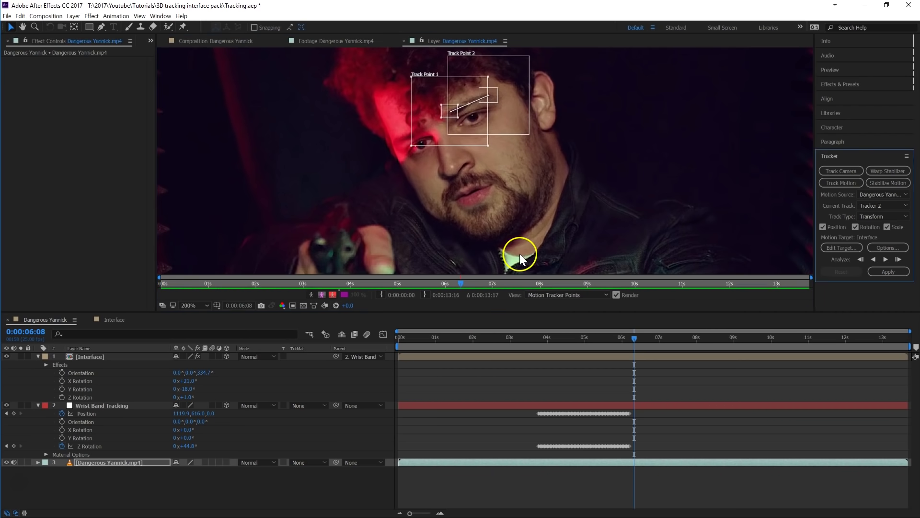
{"action": "left_click", "coordinate": [889, 261]}
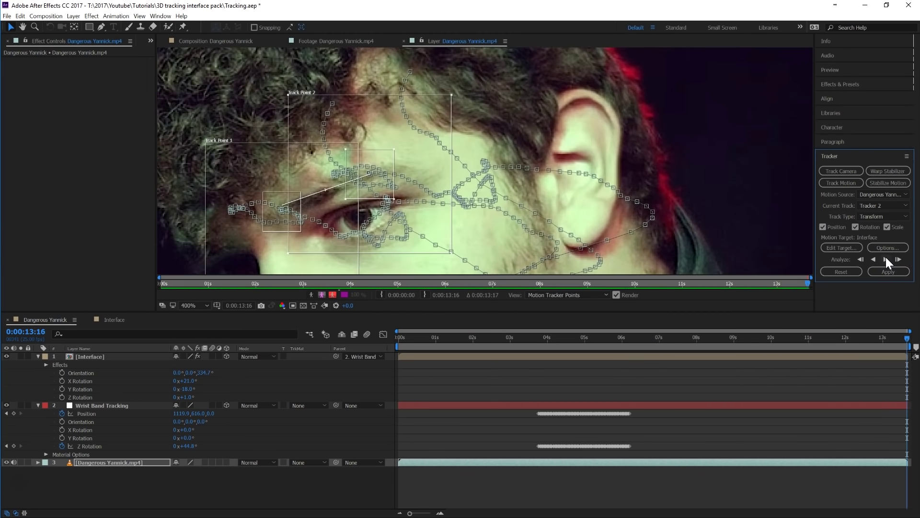
{"action": "scroll", "coordinate": [263, 174], "scroll_direction": "down", "scroll_amount": 4}
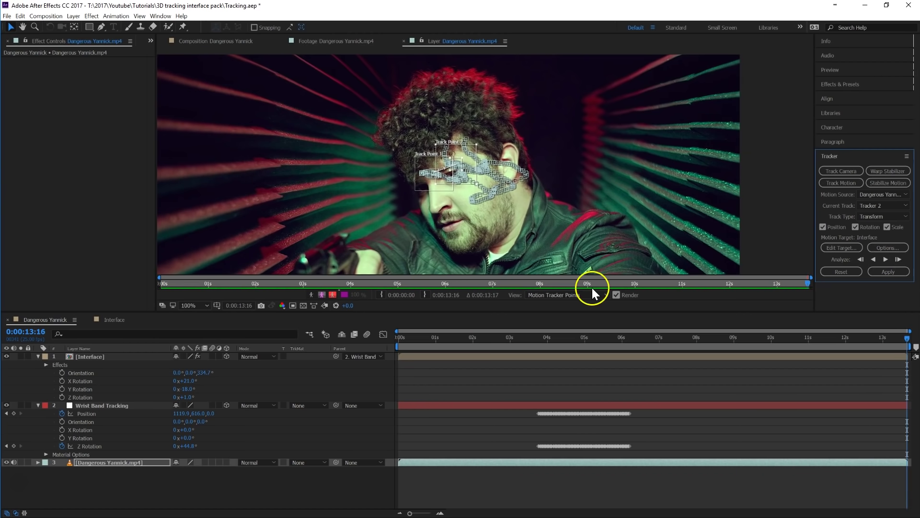
{"action": "left_click", "coordinate": [900, 338]}
{"action": "left_click_drag", "start_coordinate": [873, 343], "coordinate": [795, 340]}
Step: Create a null object above the footage layer and name it Eyes Tracking
{"action": "left_click", "coordinate": [74, 16]}
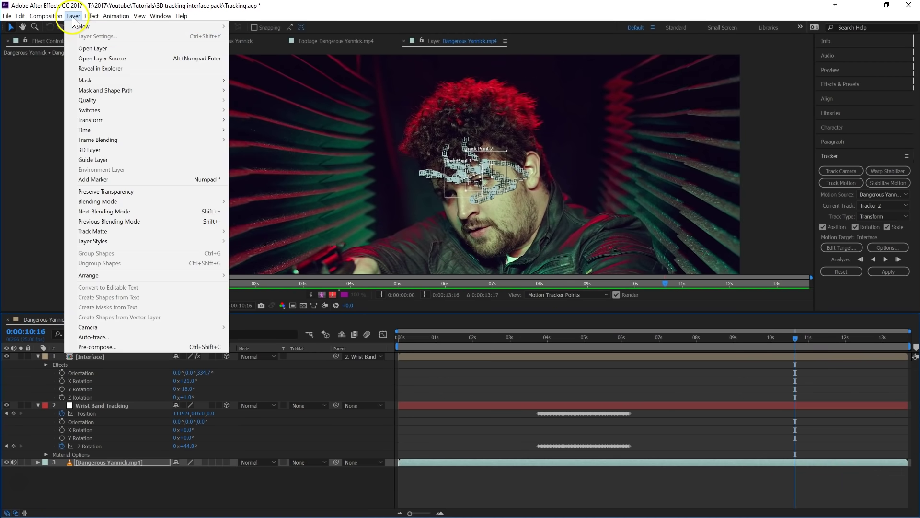
{"action": "mouse_move", "coordinate": [177, 27]}
{"action": "left_click", "coordinate": [291, 67]}
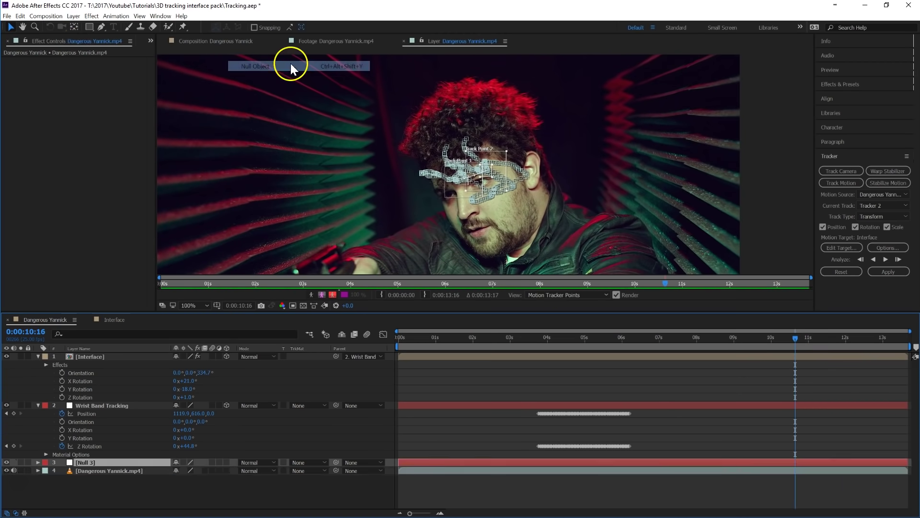
{"action": "left_click", "coordinate": [113, 461]}
{"action": "key", "text": "Return"}
{"action": "type", "text": "Eyes Tracki"}
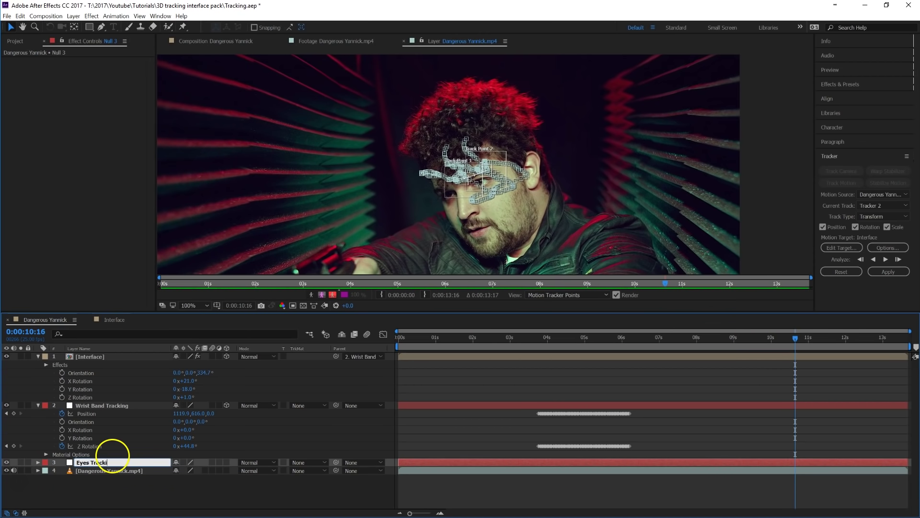
{"action": "type", "text": "ng"}
{"action": "key", "text": "Return"}
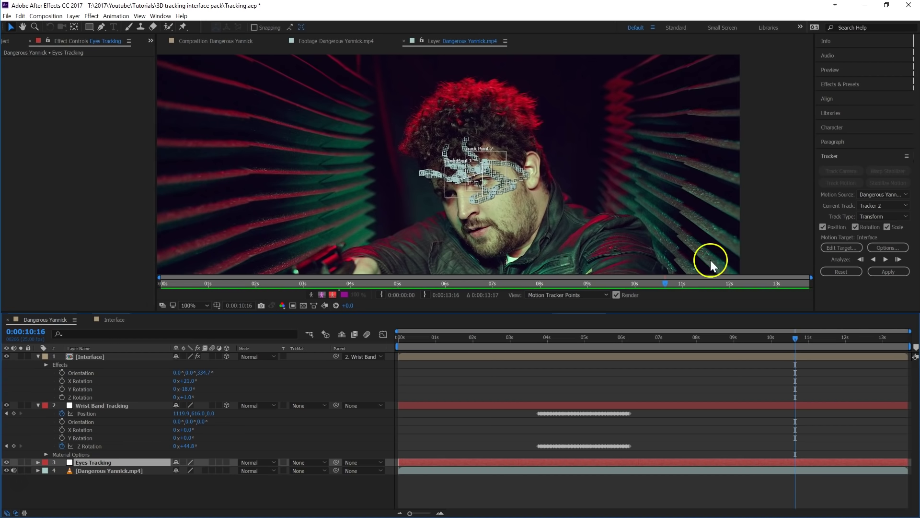
Step: Set the Eyes Tracking null as the eye track's motion target and apply the track in X and Y
{"action": "left_click", "coordinate": [842, 247]}
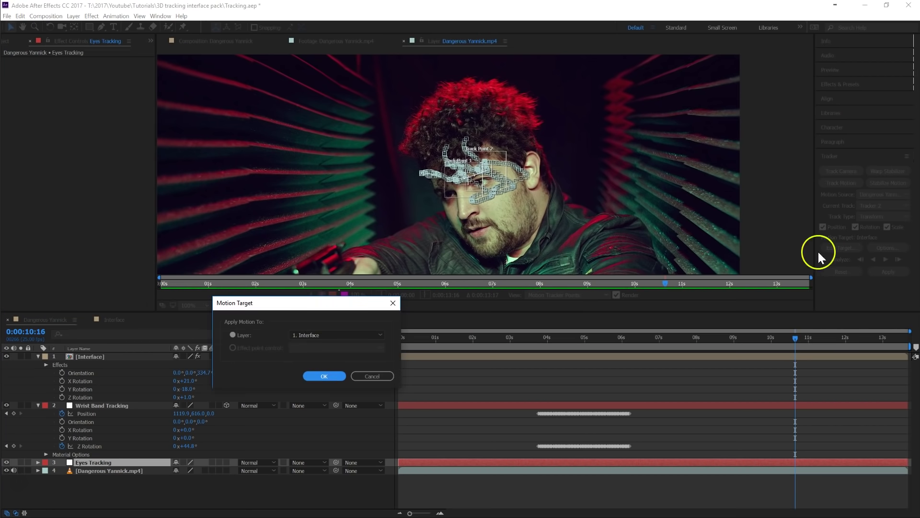
{"action": "left_click", "coordinate": [323, 335]}
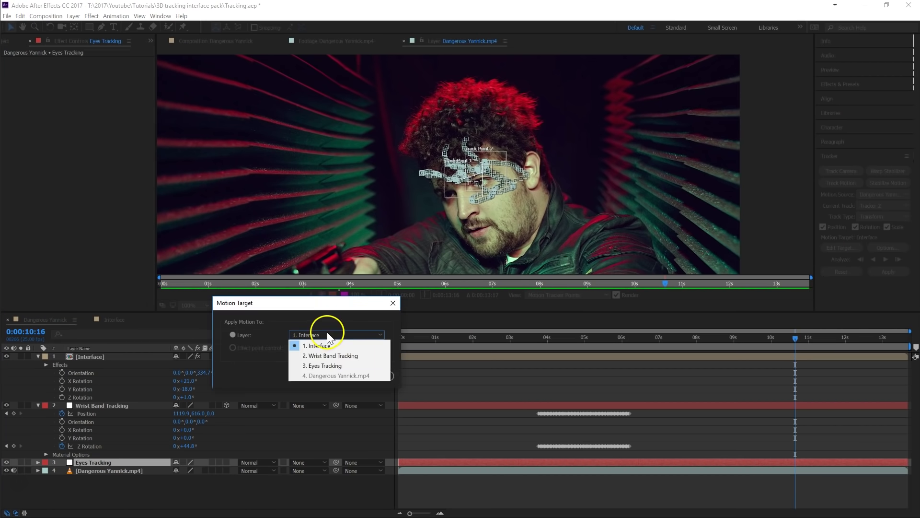
{"action": "left_click", "coordinate": [339, 368]}
{"action": "left_click", "coordinate": [329, 375]}
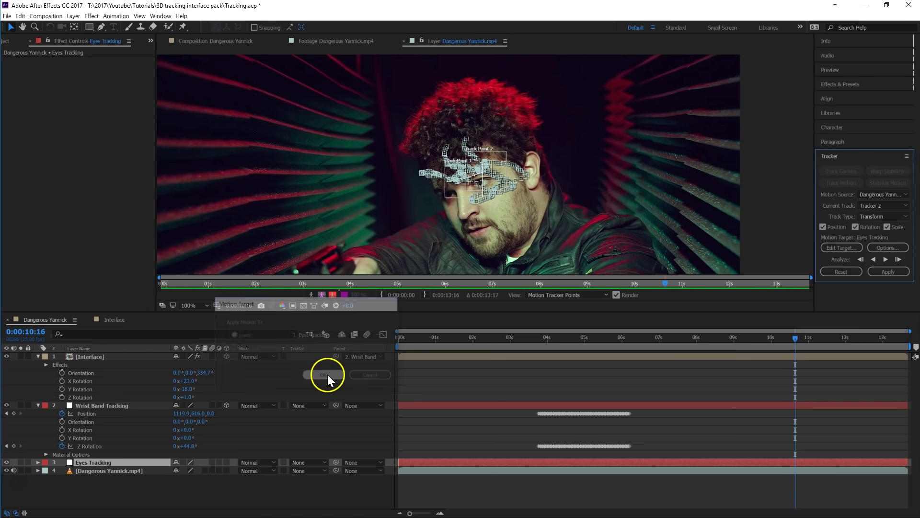
{"action": "left_click", "coordinate": [883, 270]}
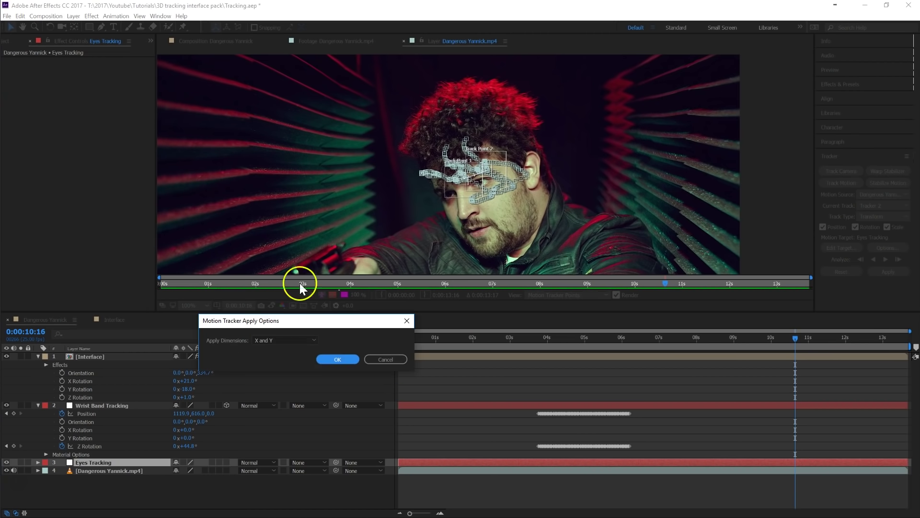
{"action": "left_click", "coordinate": [331, 357]}
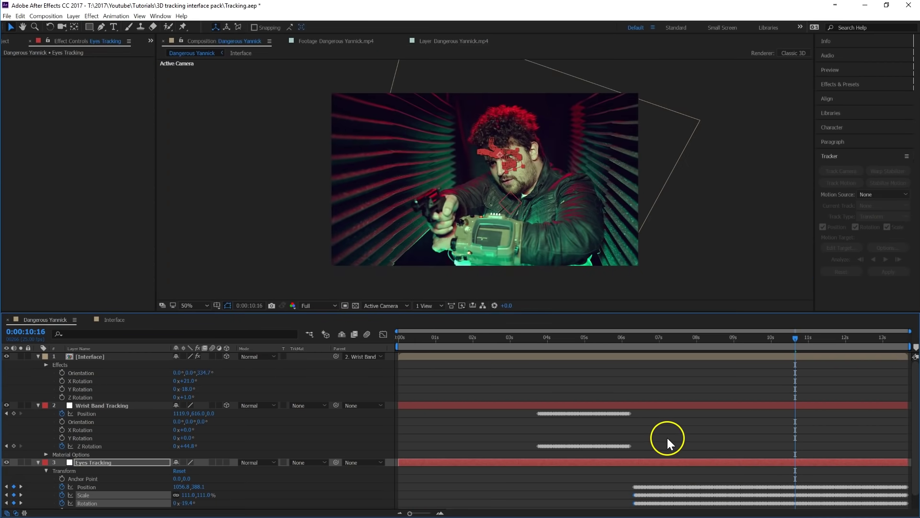
Step: Add Circle_06_in, Circle_06_loop and Circle_06_out from the Circles folder to the Dangerous Yannick composition, above the existing layers
{"action": "left_click", "coordinate": [5, 42]}
{"action": "scroll", "coordinate": [15, 153], "scroll_direction": "up", "scroll_amount": 5}
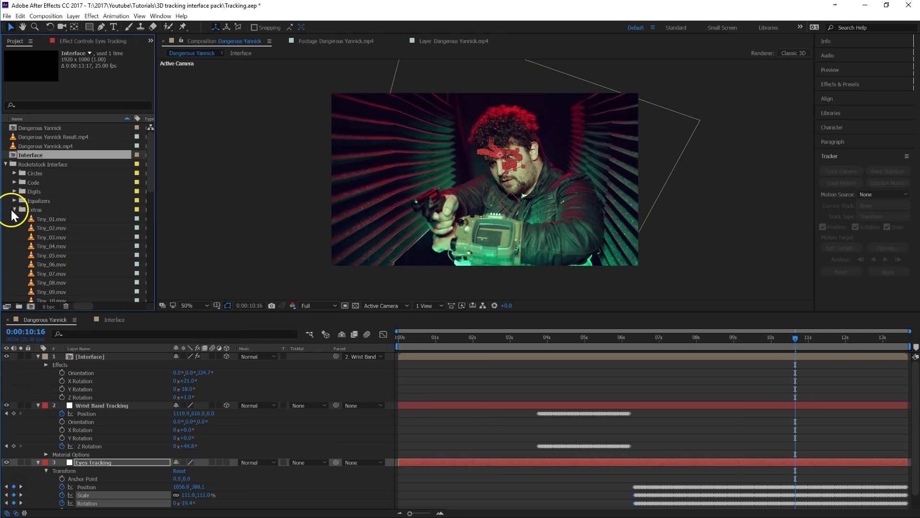
{"action": "left_click", "coordinate": [14, 210]}
{"action": "left_click", "coordinate": [14, 173]}
{"action": "scroll", "coordinate": [13, 173], "scroll_direction": "down", "scroll_amount": 2}
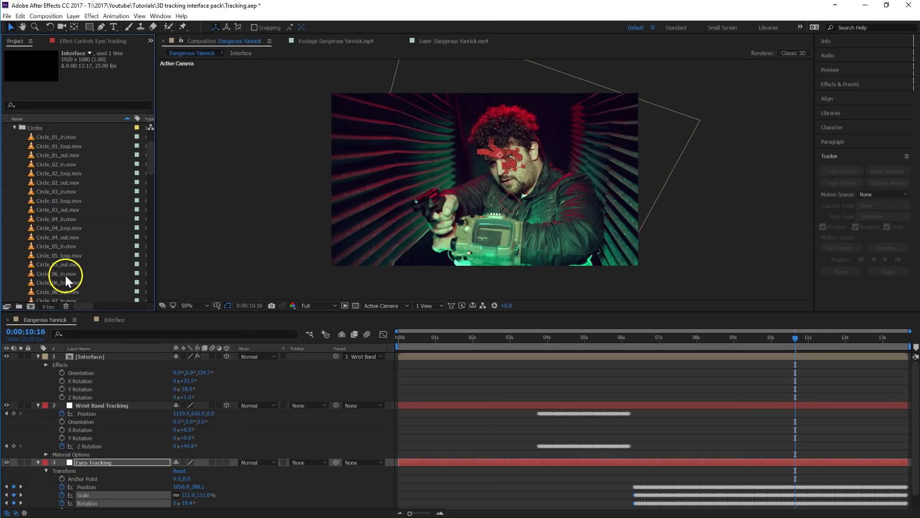
{"action": "left_click_drag", "start_coordinate": [66, 275], "coordinate": [425, 467]}
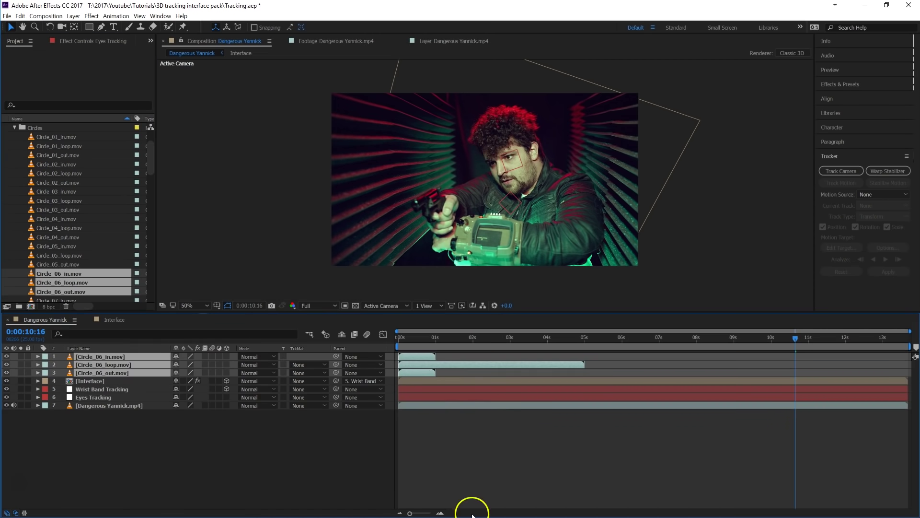
Step: Arrange the three Circle_06 clips back to back in in, loop, out order, starting at 0:00:06:15
{"action": "left_click_drag", "start_coordinate": [431, 357], "coordinate": [630, 356]}
{"action": "left_click_drag", "start_coordinate": [517, 366], "coordinate": [762, 362]}
{"action": "left_click_drag", "start_coordinate": [416, 372], "coordinate": [839, 367]}
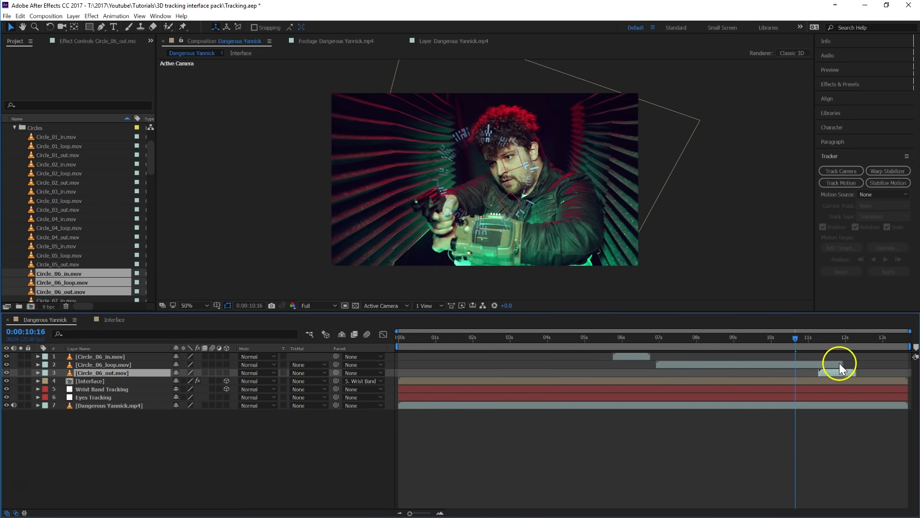
{"action": "left_click_drag", "start_coordinate": [739, 341], "coordinate": [687, 366]}
{"action": "left_click", "coordinate": [641, 356]}
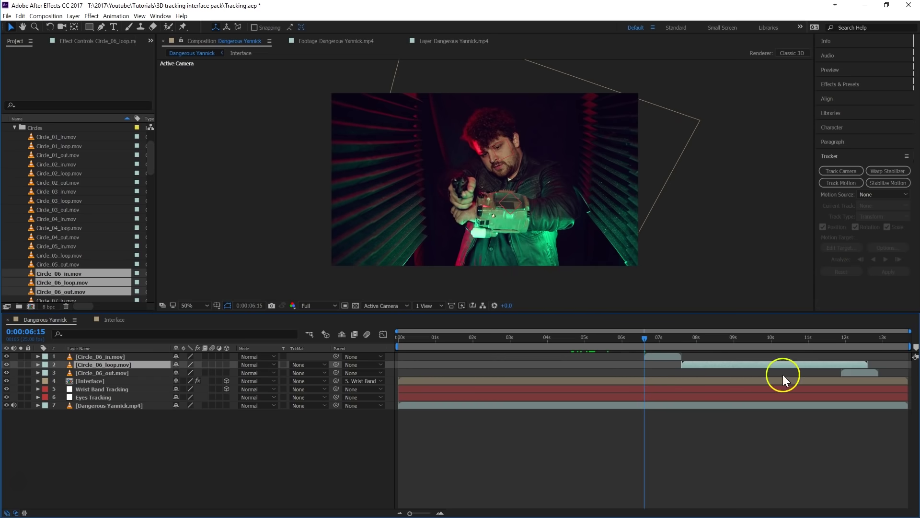
{"action": "left_click_drag", "start_coordinate": [871, 375], "coordinate": [889, 376]}
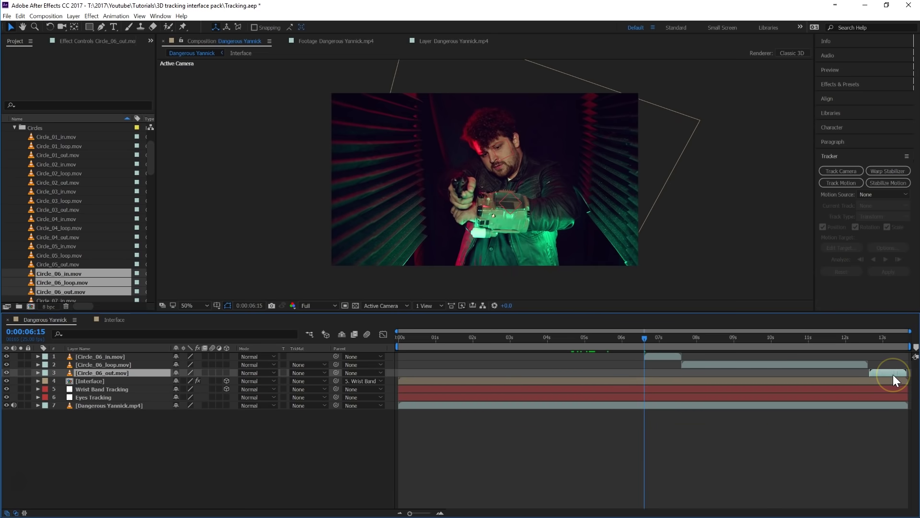
Step: Pre-compose the three Circle_06 layers into a composition named Eye Radar, moving all attributes into it
{"action": "left_click", "coordinate": [111, 357], "text": "shift"}
{"action": "right_click", "coordinate": [105, 370]}
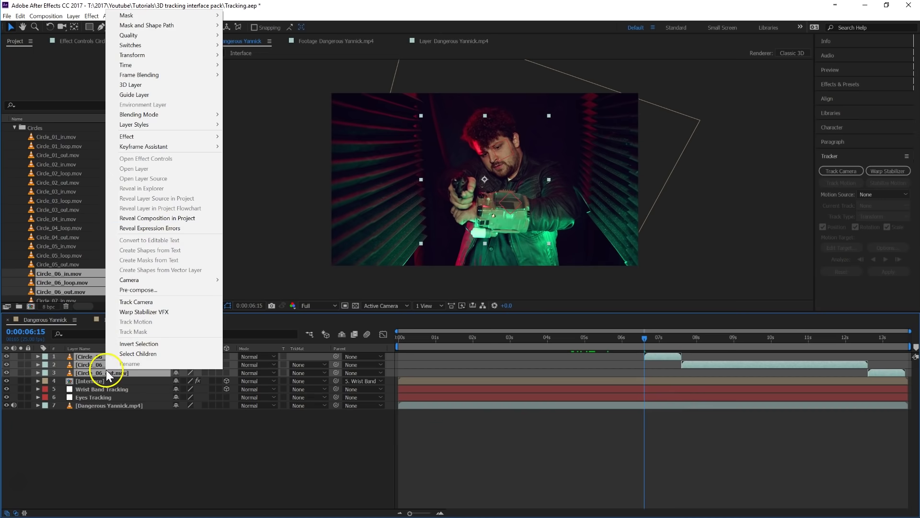
{"action": "left_click", "coordinate": [167, 290]}
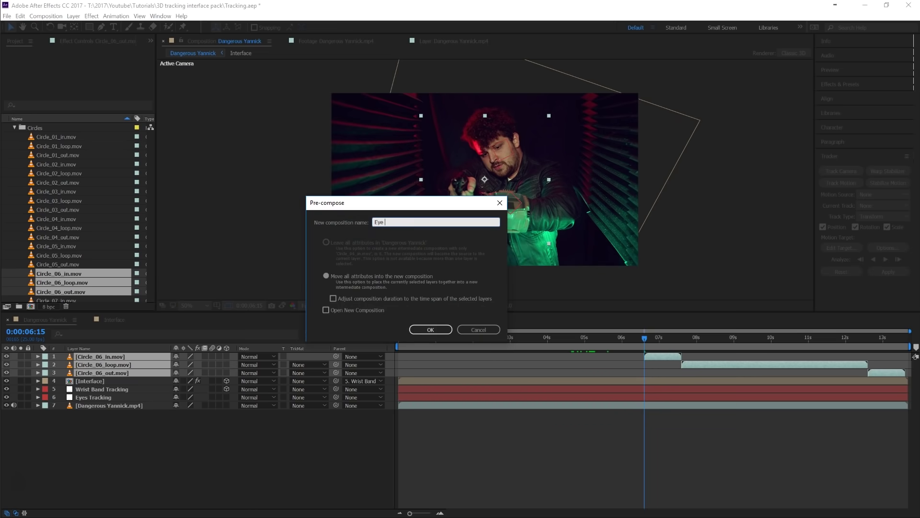
{"action": "type", "text": "Eye Radar"}
{"action": "key", "text": "Return"}
Step: At 0:00:07:07, scale the Eye Radar layer down and place it over the actor's eye
{"action": "mouse_move", "coordinate": [659, 340]}
{"action": "left_mouse_down"}
{"action": "mouse_move", "coordinate": [671, 341]}
{"action": "mouse_move", "coordinate": [644, 339]}
{"action": "mouse_move", "coordinate": [669, 341]}
{"action": "left_mouse_up"}
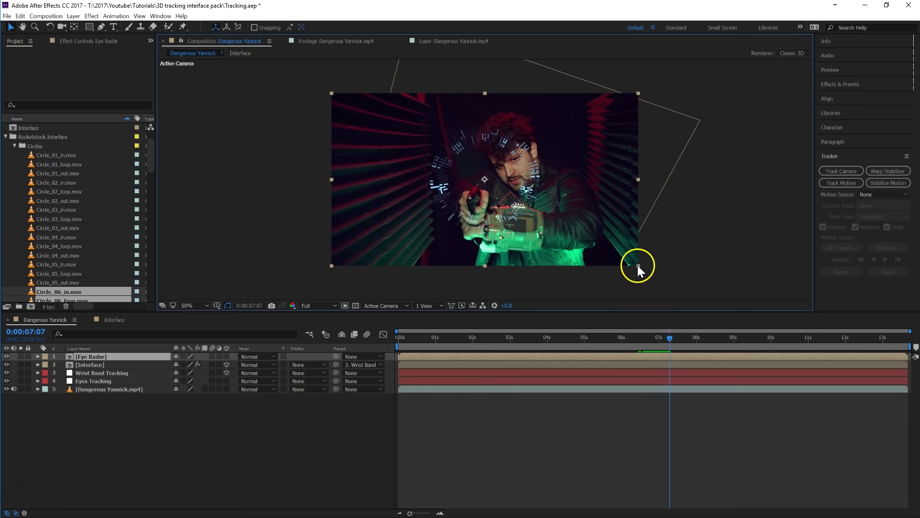
{"action": "left_click_drag", "start_coordinate": [638, 266], "coordinate": [551, 240]}
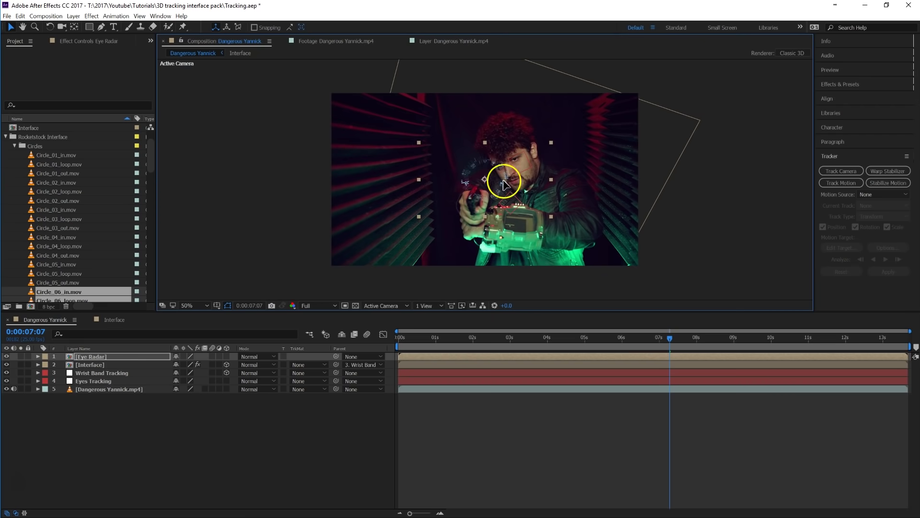
{"action": "key", "text": "period"}
{"action": "key", "text": "period"}
{"action": "left_click_drag", "start_coordinate": [608, 169], "coordinate": [611, 174]}
Step: Make the Eye Radar layer 3D, refine its placement over the eye, and parent it to the Eyes Tracking null
{"action": "left_click", "coordinate": [226, 356]}
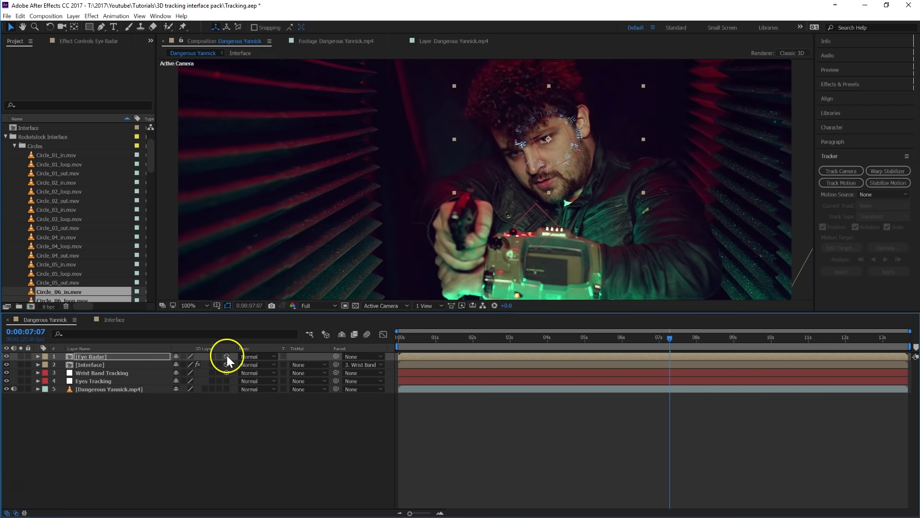
{"action": "left_click", "coordinate": [226, 364]}
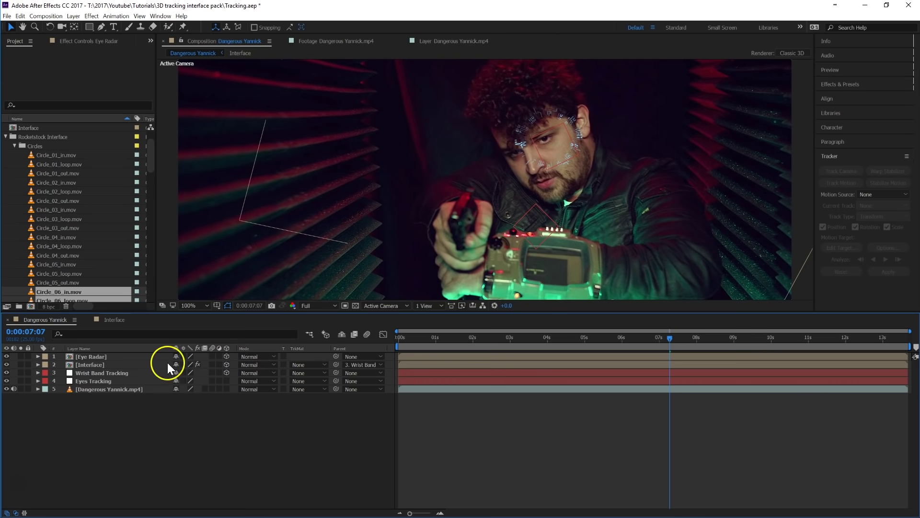
{"action": "left_click", "coordinate": [100, 357]}
{"action": "left_click_drag", "start_coordinate": [574, 155], "coordinate": [573, 164]}
{"action": "left_click_drag", "start_coordinate": [336, 356], "coordinate": [115, 382]}
Step: Scale Eye Radar down further around the eye at 0:00:07:18, and check how it follows at 0:00:09:12
{"action": "left_click_drag", "start_coordinate": [649, 337], "coordinate": [686, 338]}
{"action": "left_click_drag", "start_coordinate": [648, 209], "coordinate": [606, 179]}
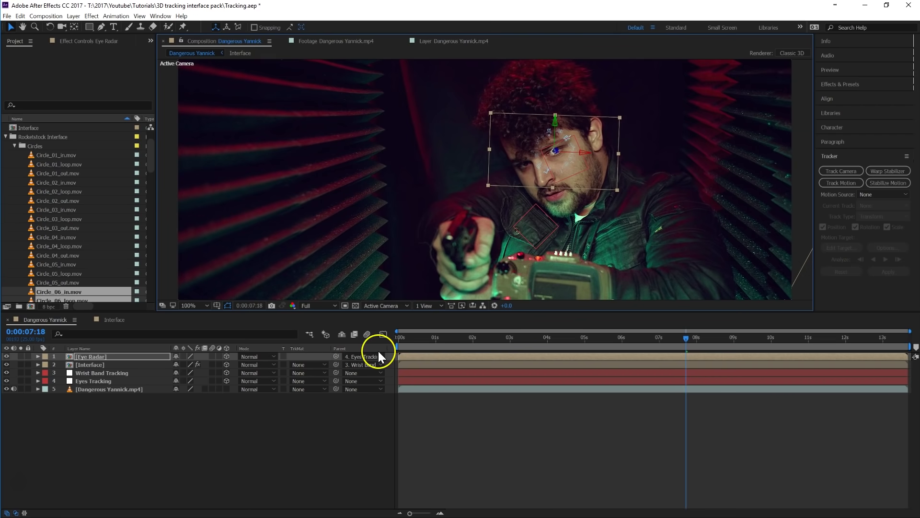
{"action": "left_click_drag", "start_coordinate": [673, 336], "coordinate": [752, 344]}
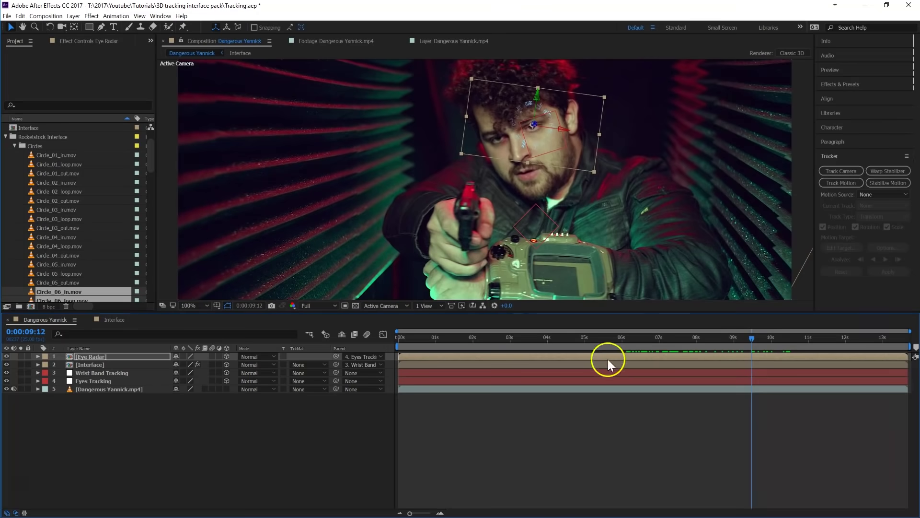
Step: Apply the Glow effect to the Eye Radar layer and preview it from 0:00:07:14
{"action": "left_click", "coordinate": [870, 82]}
{"action": "left_click_drag", "start_coordinate": [858, 155], "coordinate": [96, 356]}
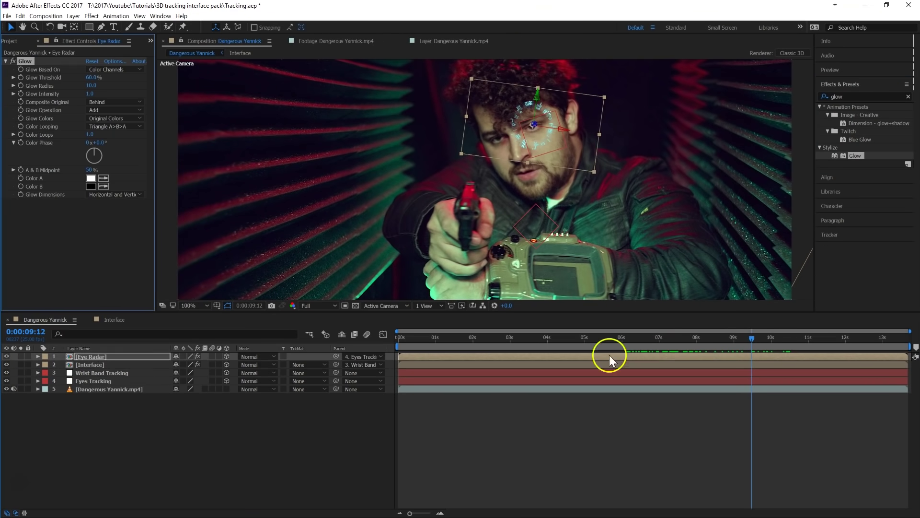
{"action": "left_click_drag", "start_coordinate": [755, 340], "coordinate": [679, 338]}
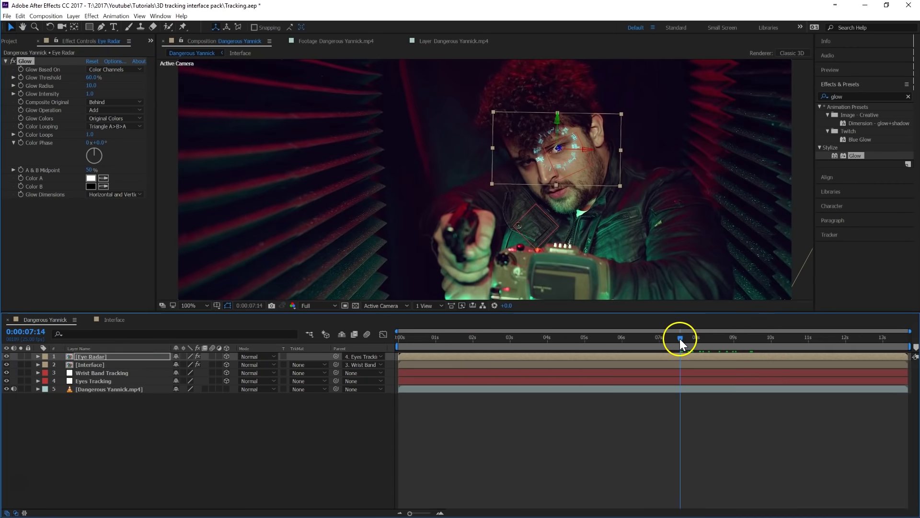
{"action": "key", "text": "space"}
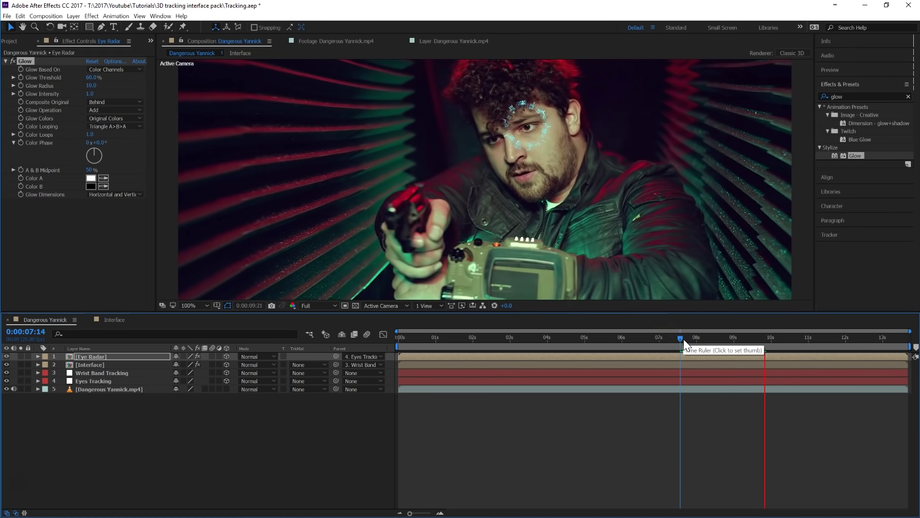
{"action": "left_click_drag", "start_coordinate": [710, 343], "coordinate": [685, 338]}
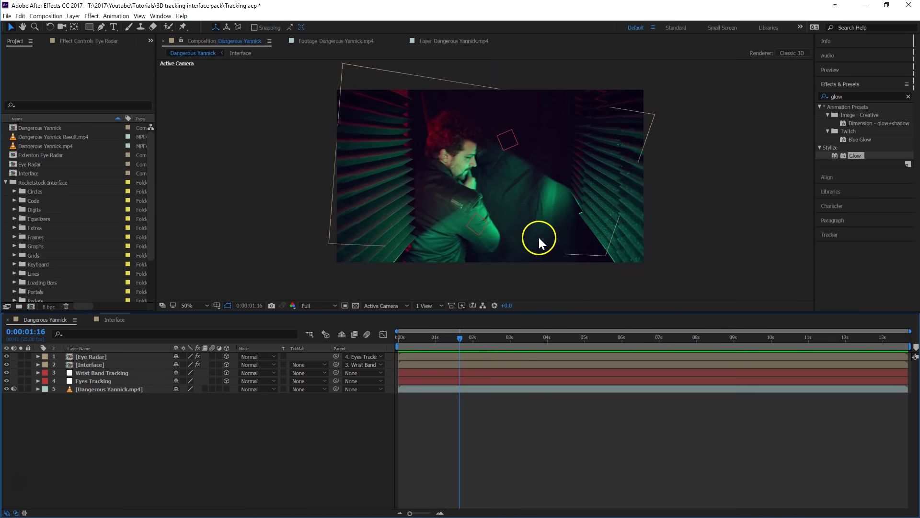
Step: Preview the composite from 0:00:01:16 and examine the eye radar and wrist device at 0:00:07:17
{"action": "key", "text": "space"}
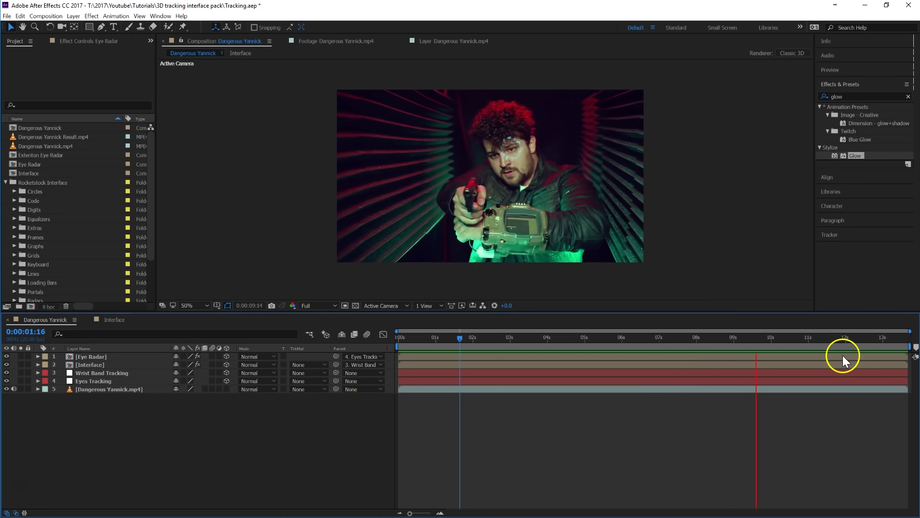
{"action": "left_click", "coordinate": [811, 352]}
{"action": "left_click_drag", "start_coordinate": [632, 344], "coordinate": [685, 346]}
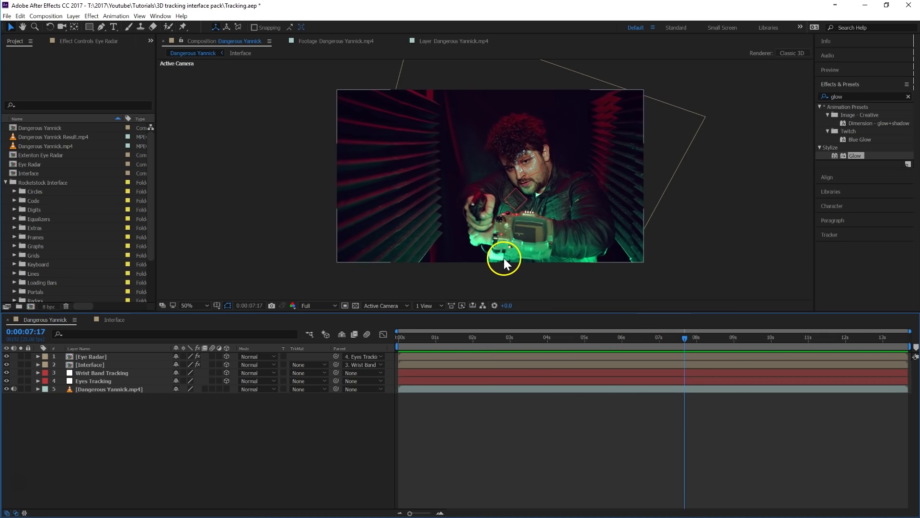
Step: Start a new motion track on the Dangerous Yannick.mp4 layer from 0:00:06:16, tracking position and rotation without scale
{"action": "left_click_drag", "start_coordinate": [610, 342], "coordinate": [645, 343]}
{"action": "left_click", "coordinate": [84, 390]}
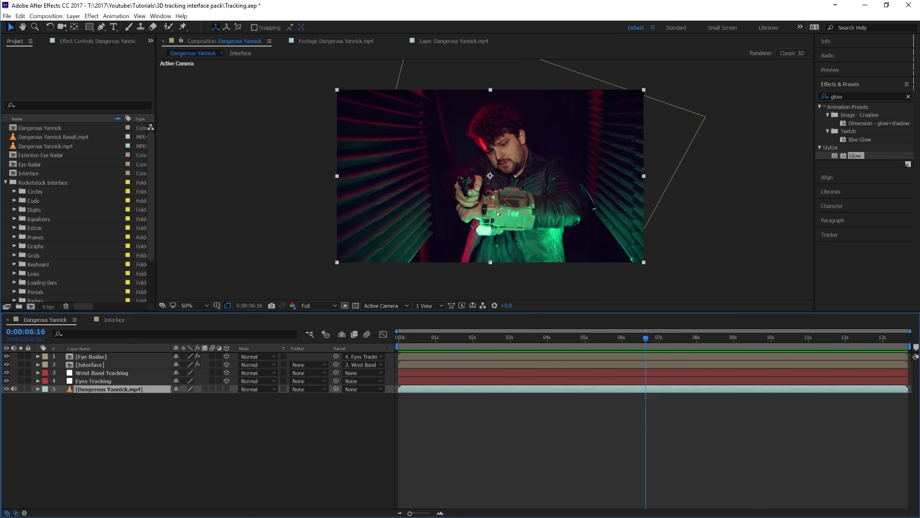
{"action": "left_click", "coordinate": [831, 235]}
{"action": "left_click", "coordinate": [842, 183]}
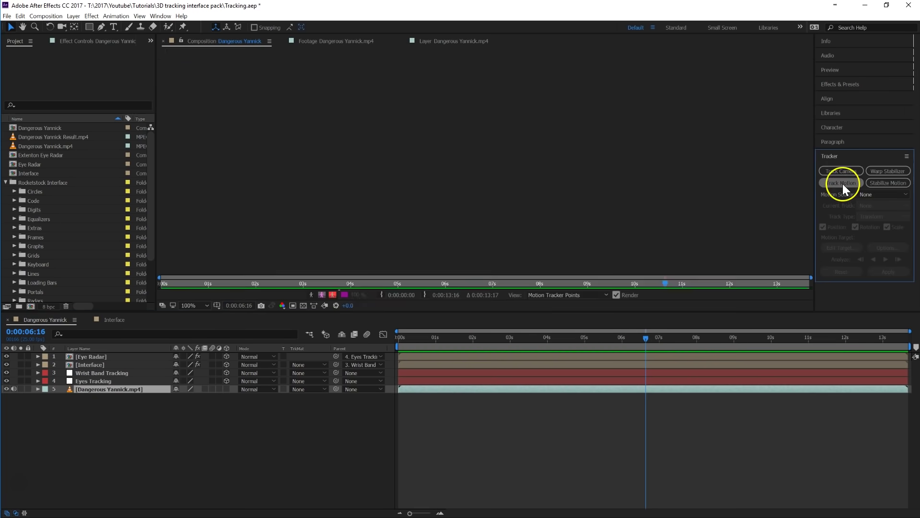
{"action": "left_click", "coordinate": [896, 230]}
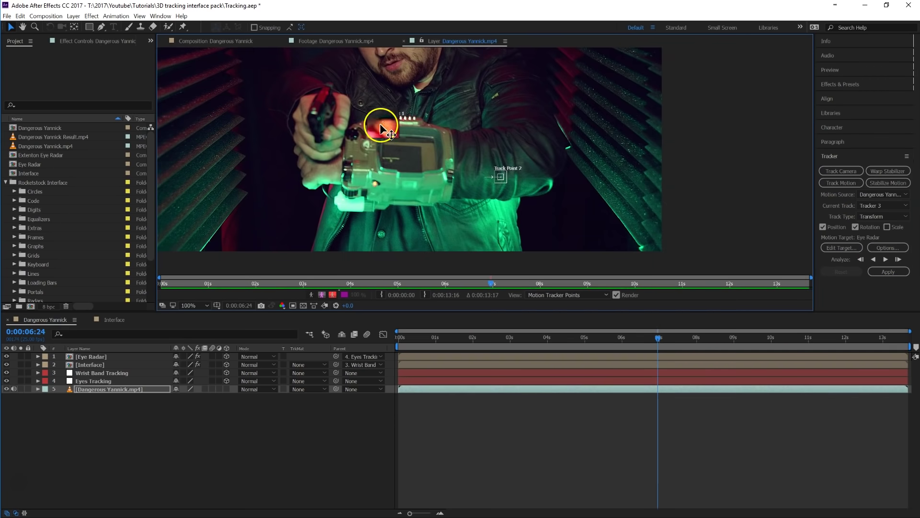
Step: Place Track Point 1 on the wrist device's red light and Track Point 2 on its white pins, and analyze forward to the clip's end
{"action": "left_click_drag", "start_coordinate": [382, 123], "coordinate": [407, 146]}
{"action": "left_click_drag", "start_coordinate": [504, 180], "coordinate": [424, 129]}
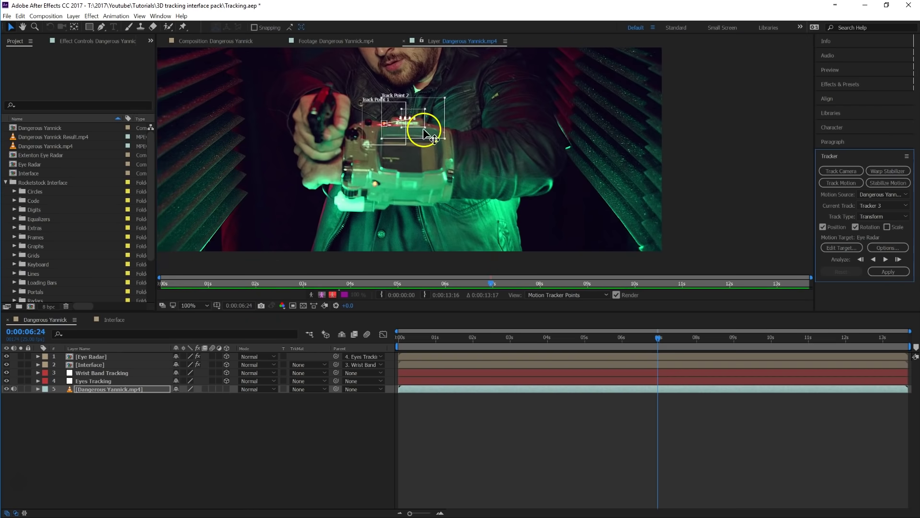
{"action": "left_click", "coordinate": [886, 259]}
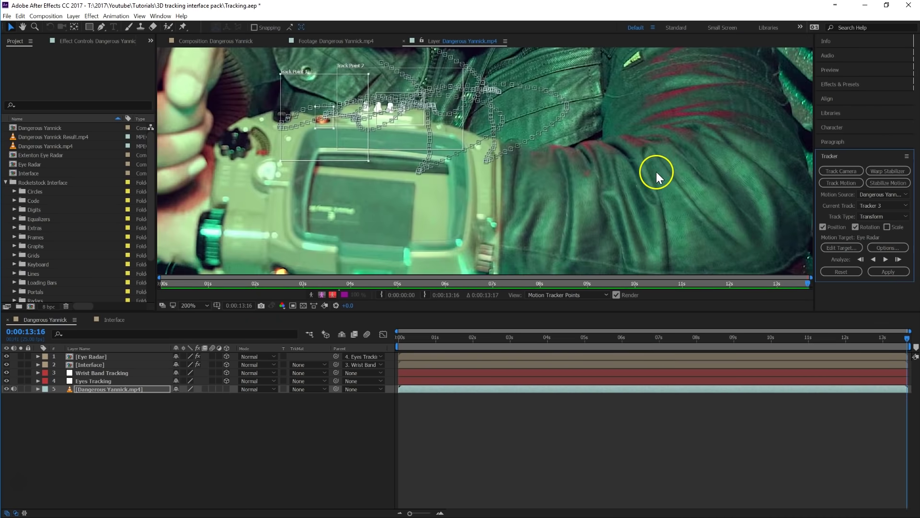
{"action": "key", "text": "comma"}
Step: Create a null object above the footage layer and name it Wrist Radar Tracking
{"action": "left_click", "coordinate": [73, 16]}
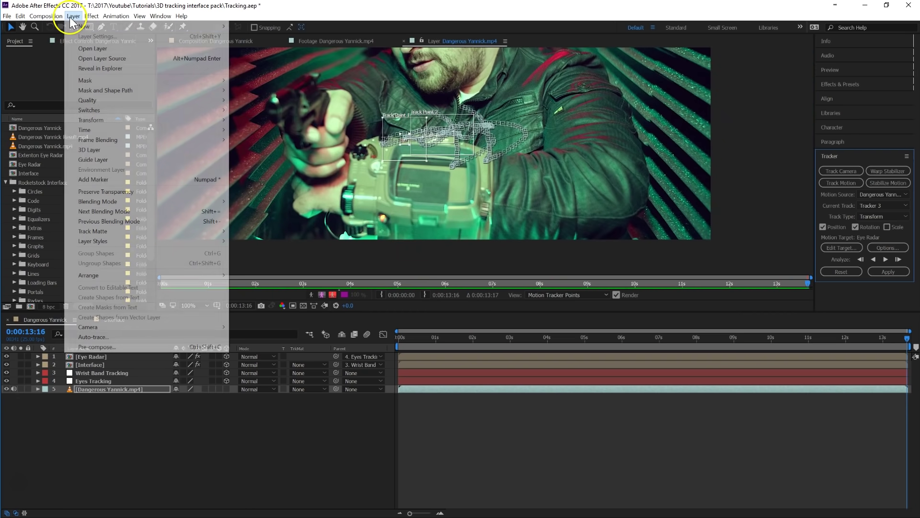
{"action": "mouse_move", "coordinate": [78, 28]}
{"action": "left_click", "coordinate": [312, 65]}
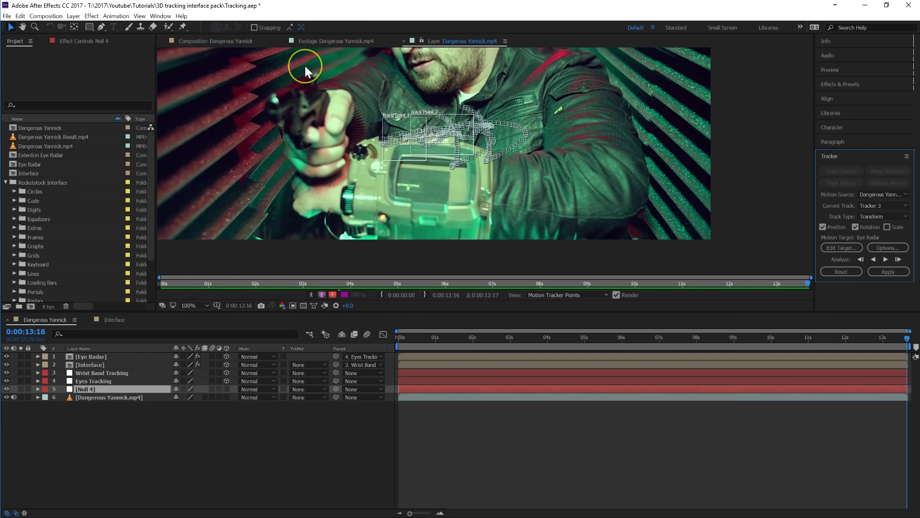
{"action": "key", "text": "Return"}
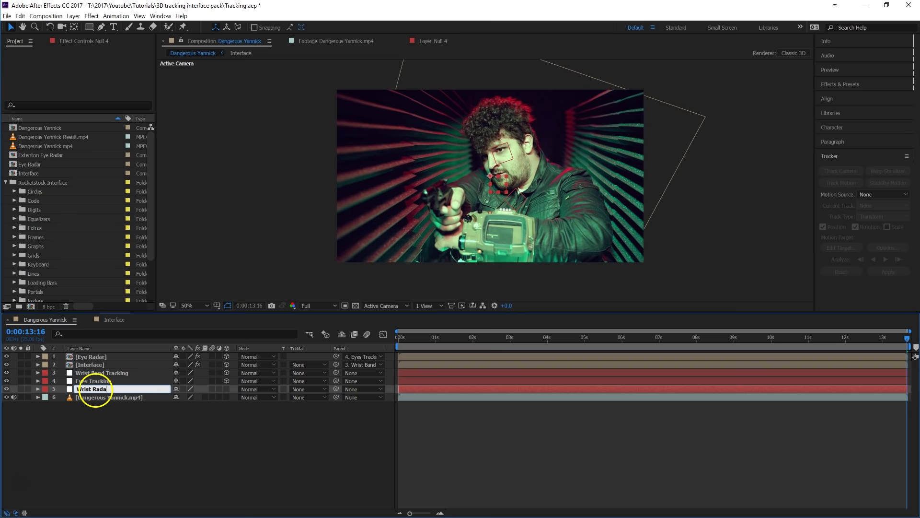
{"action": "key", "text": "Return"}
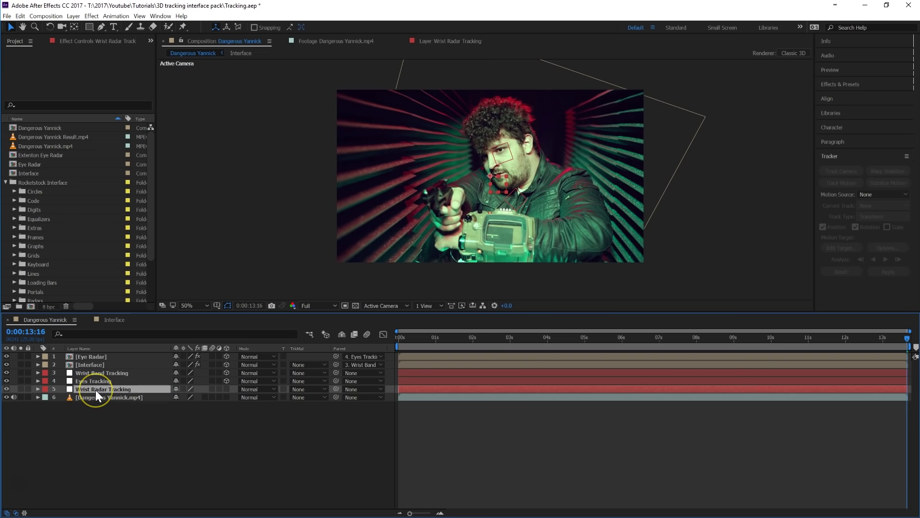
Step: Set the Dangerous Yannick.mp4 track's motion target to the Wrist Radar Tracking null and apply it in X and Y
{"action": "double_click", "coordinate": [96, 396]}
{"action": "left_click", "coordinate": [842, 247]}
{"action": "left_click", "coordinate": [312, 334]}
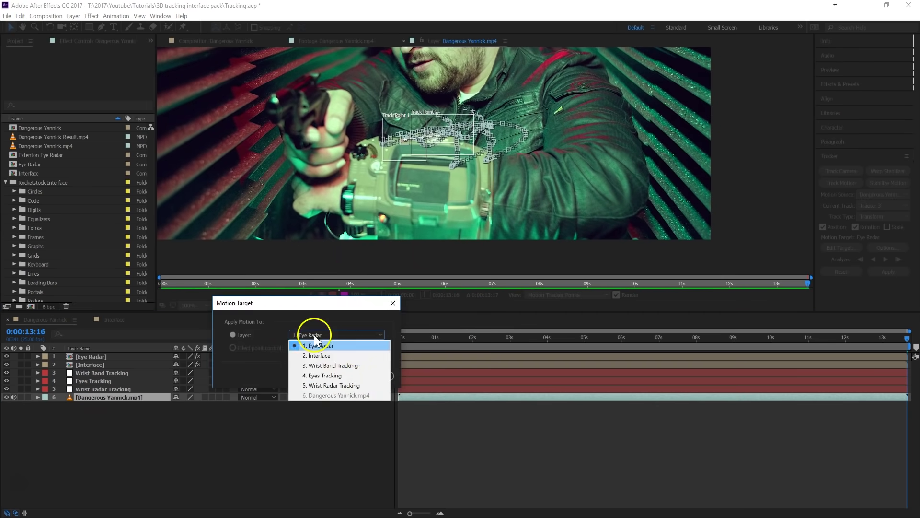
{"action": "left_click", "coordinate": [366, 387]}
{"action": "left_click", "coordinate": [335, 382]}
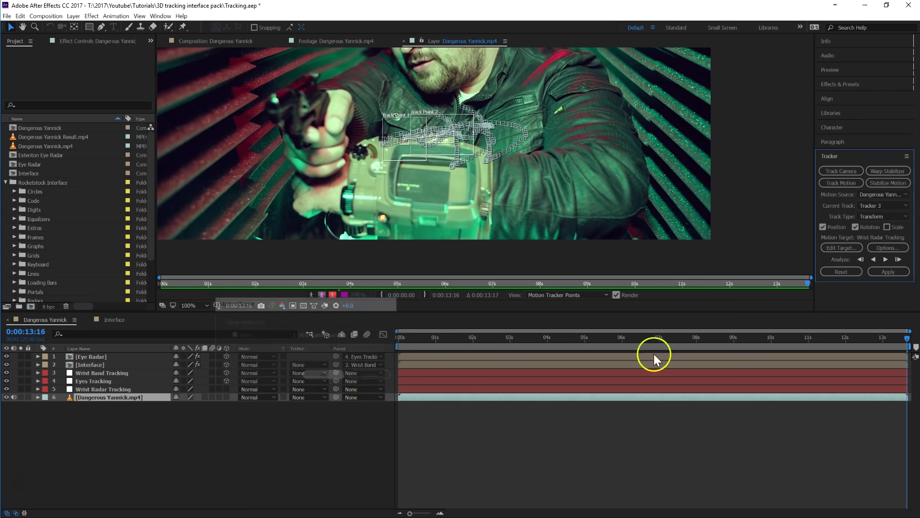
{"action": "left_click", "coordinate": [903, 277]}
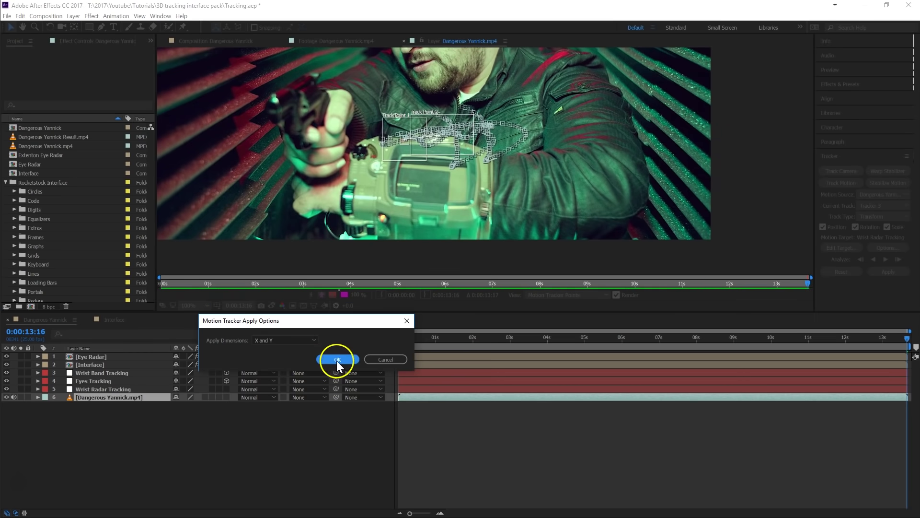
{"action": "left_click", "coordinate": [336, 360]}
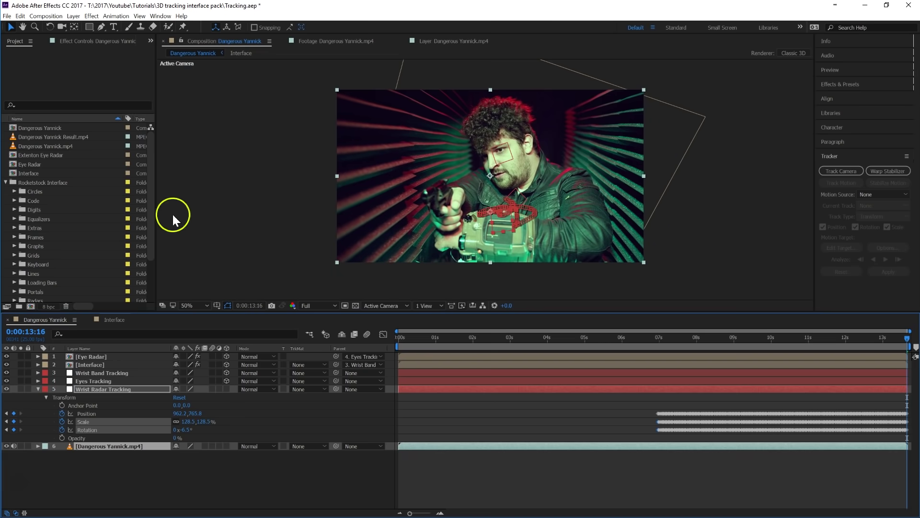
Step: Add Radar_04_in.mov, Radar_04_loop.mov and Radar_04_out.mov from the Radars folder above all layers of the Dangerous Yannick composition
{"action": "scroll", "coordinate": [16, 249], "scroll_direction": "down", "scroll_amount": 2}
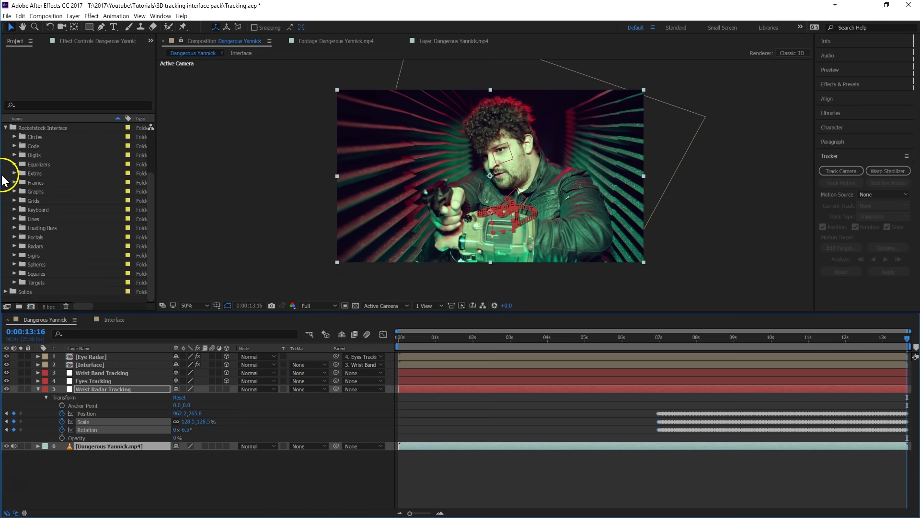
{"action": "left_click", "coordinate": [14, 246]}
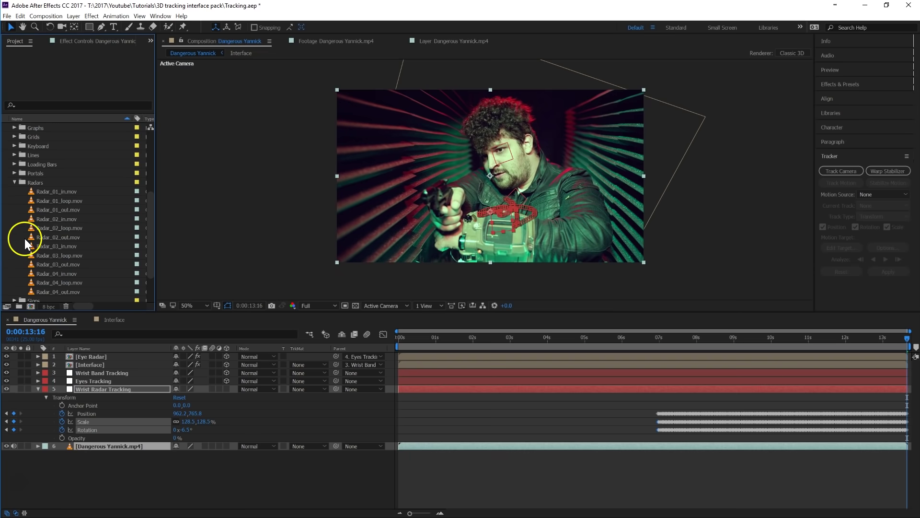
{"action": "left_click", "coordinate": [68, 274]}
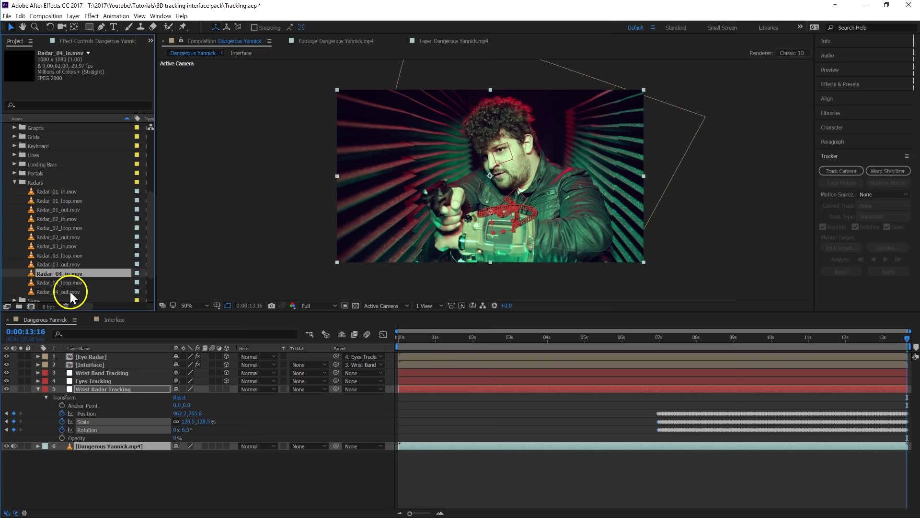
{"action": "left_click", "coordinate": [70, 291], "text": "shift"}
{"action": "left_click_drag", "start_coordinate": [68, 273], "coordinate": [123, 356]}
Step: Sequence the three Radar_04 clips back to back from 0:00:06:23, trimming the loop's end so the out clip finishes before the composition ends
{"action": "left_click_drag", "start_coordinate": [456, 356], "coordinate": [617, 355]}
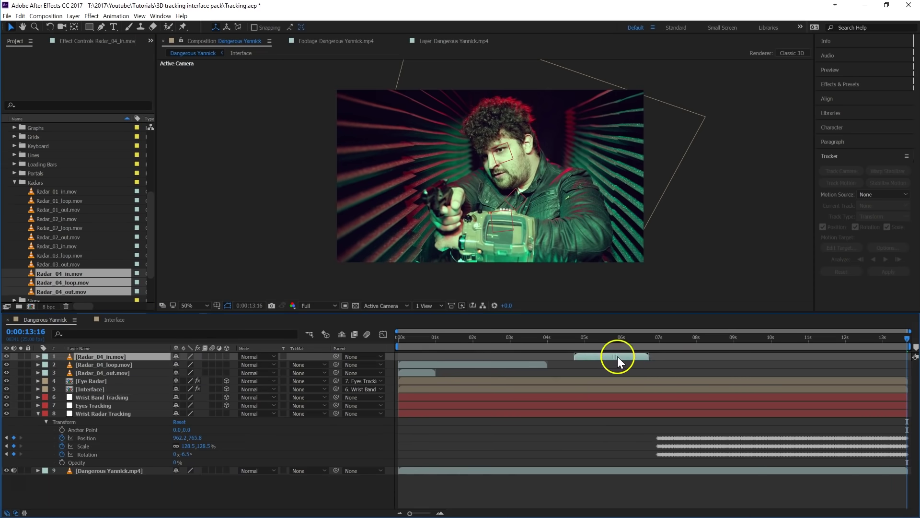
{"action": "left_click_drag", "start_coordinate": [683, 367], "coordinate": [695, 367]}
{"action": "left_click", "coordinate": [658, 338]}
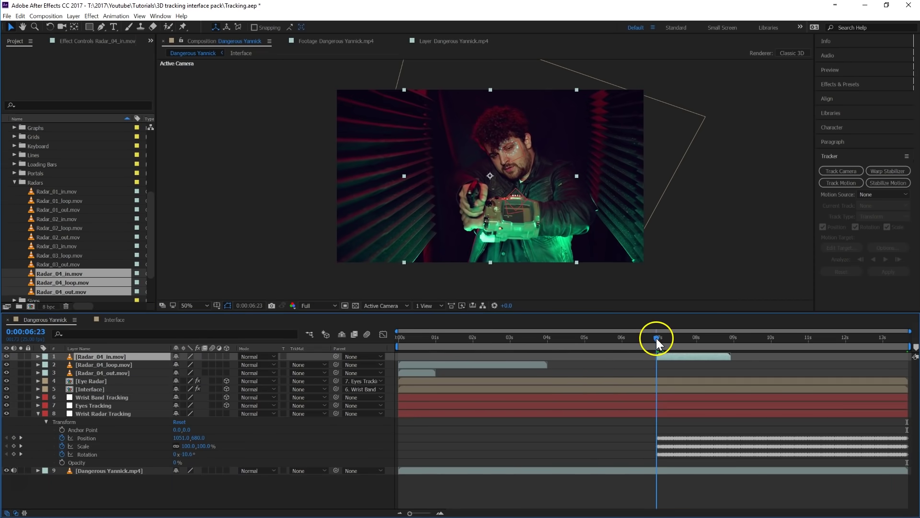
{"action": "left_click_drag", "start_coordinate": [456, 365], "coordinate": [780, 369]}
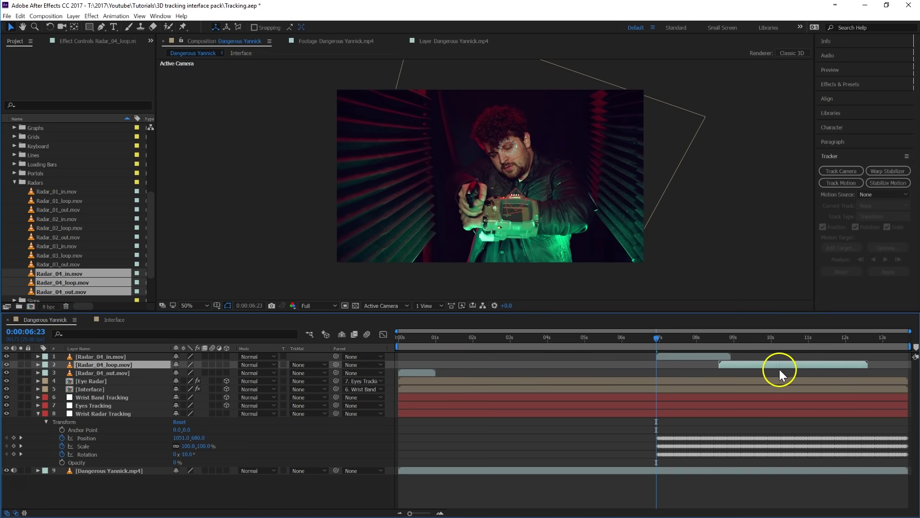
{"action": "left_click_drag", "start_coordinate": [416, 374], "coordinate": [874, 375]}
{"action": "left_click_drag", "start_coordinate": [798, 365], "coordinate": [800, 364]}
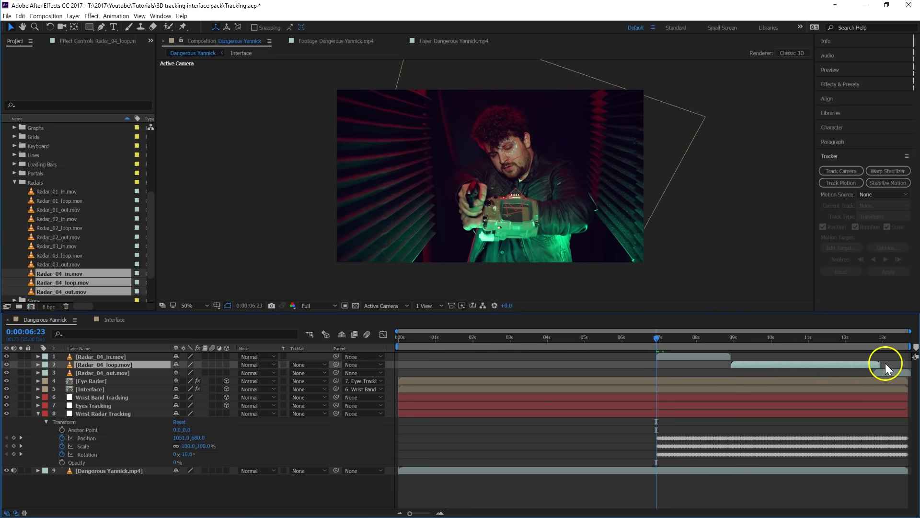
{"action": "left_click_drag", "start_coordinate": [885, 369], "coordinate": [876, 370]}
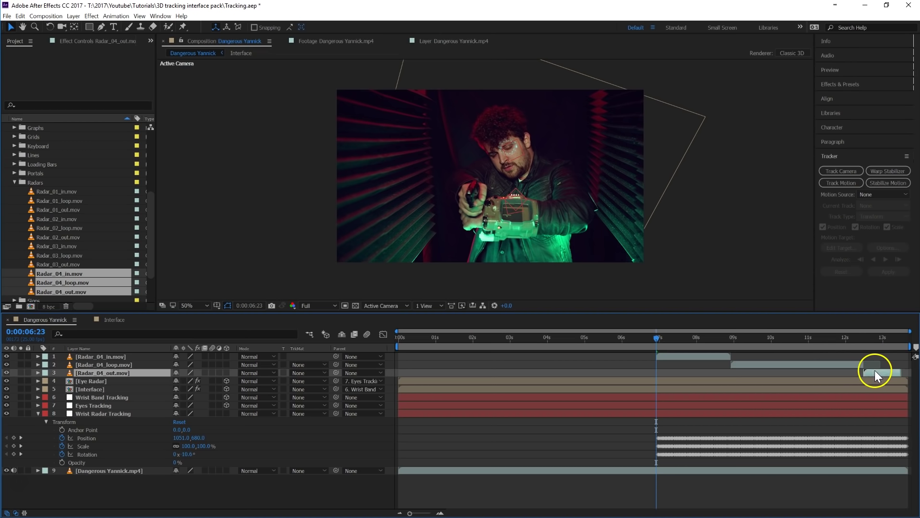
Step: Pre-compose the three Radar_04 layers into a new composition named Radar
{"action": "left_click_drag", "start_coordinate": [673, 345], "coordinate": [709, 346]}
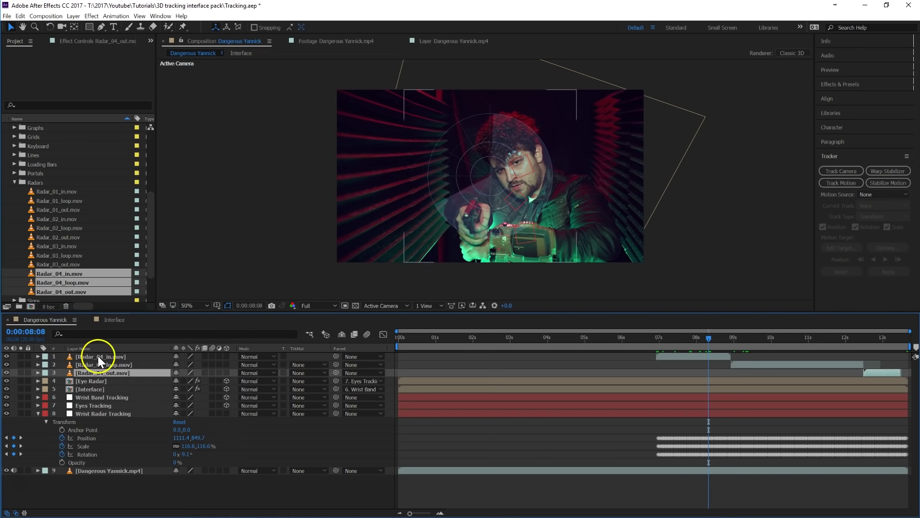
{"action": "left_click", "coordinate": [98, 356]}
{"action": "right_click", "coordinate": [84, 358]}
{"action": "left_click", "coordinate": [139, 438]}
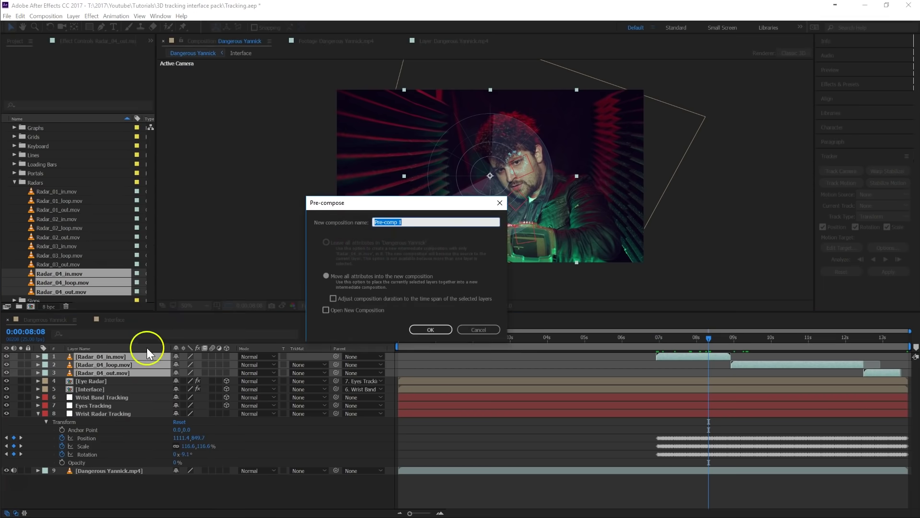
{"action": "type", "text": "Radar"}
{"action": "key", "text": "Return"}
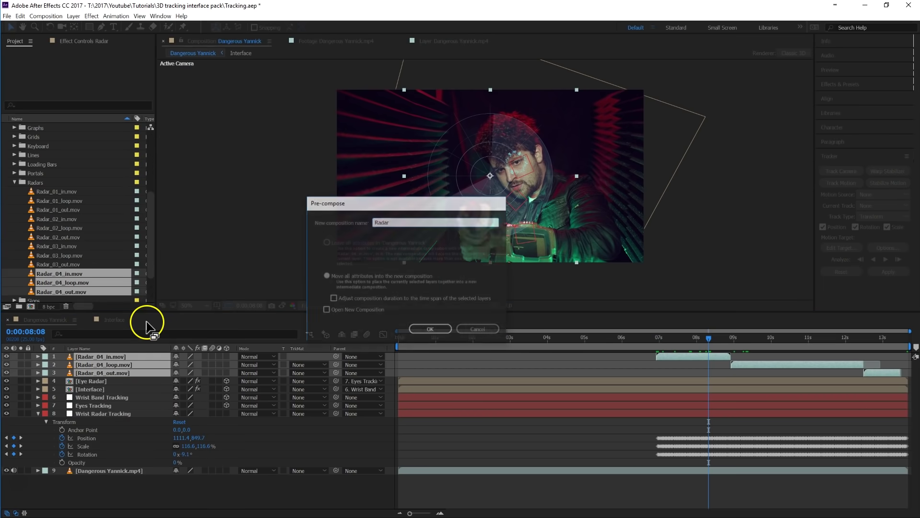
Step: Make the Radar layer 3D, rotate it to -53° on X and -2° on Y, and fit it over the wrist device
{"action": "left_click", "coordinate": [226, 356]}
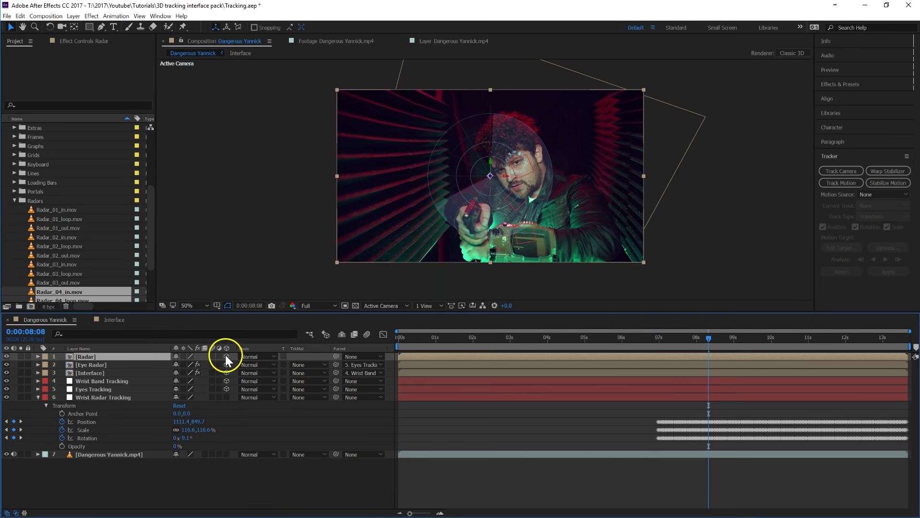
{"action": "key", "text": "r"}
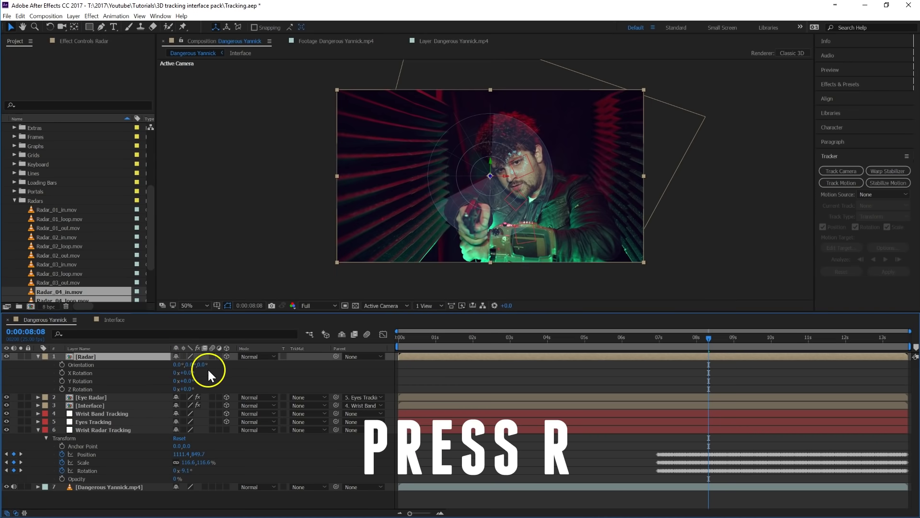
{"action": "mouse_move", "coordinate": [189, 370]}
{"action": "left_mouse_down"}
{"action": "mouse_move", "coordinate": [197, 370]}
{"action": "mouse_move", "coordinate": [158, 370]}
{"action": "mouse_move", "coordinate": [214, 378]}
{"action": "mouse_move", "coordinate": [185, 379]}
{"action": "left_mouse_up"}
{"action": "left_click_drag", "start_coordinate": [512, 190], "coordinate": [552, 259]}
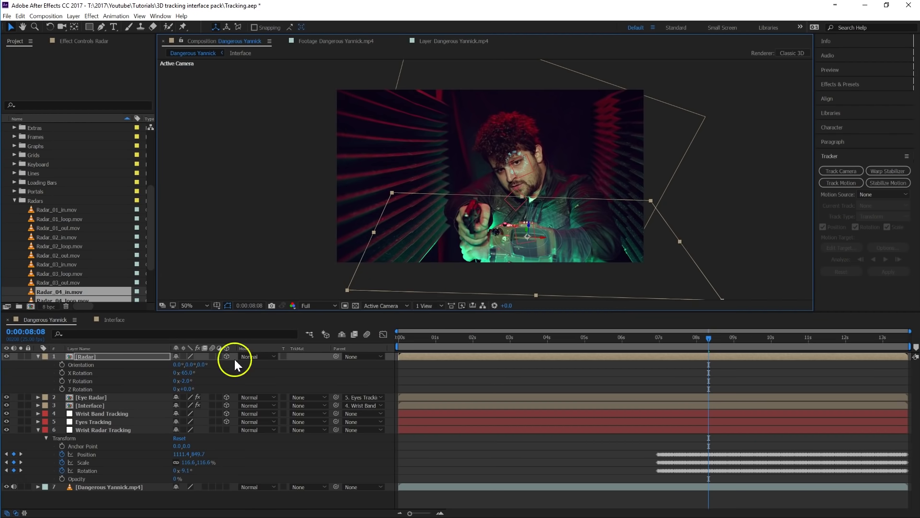
{"action": "left_click_drag", "start_coordinate": [193, 373], "coordinate": [195, 373]}
{"action": "left_click_drag", "start_coordinate": [650, 200], "coordinate": [609, 210]}
{"action": "scroll", "coordinate": [513, 269], "scroll_direction": "up", "scroll_amount": 2}
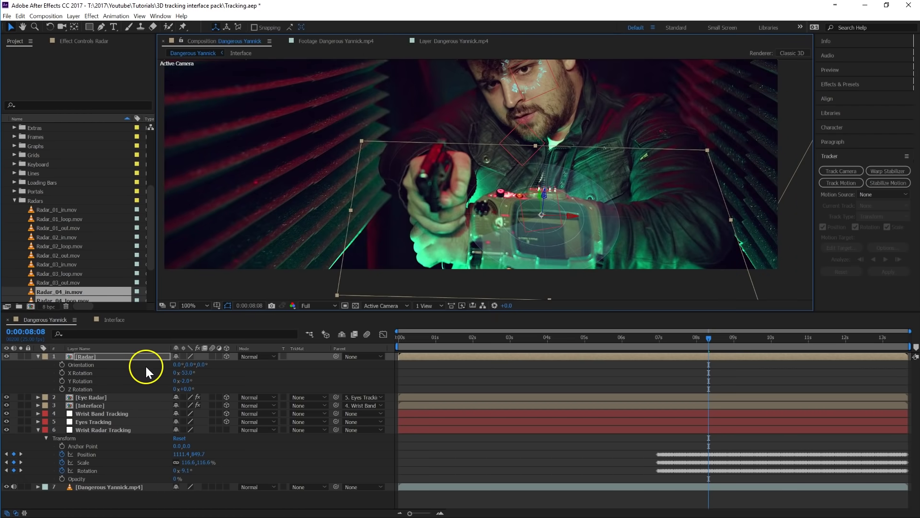
Step: Make the Wrist Radar Tracking null a 3D layer and parent the Radar layer to it
{"action": "left_click", "coordinate": [226, 429]}
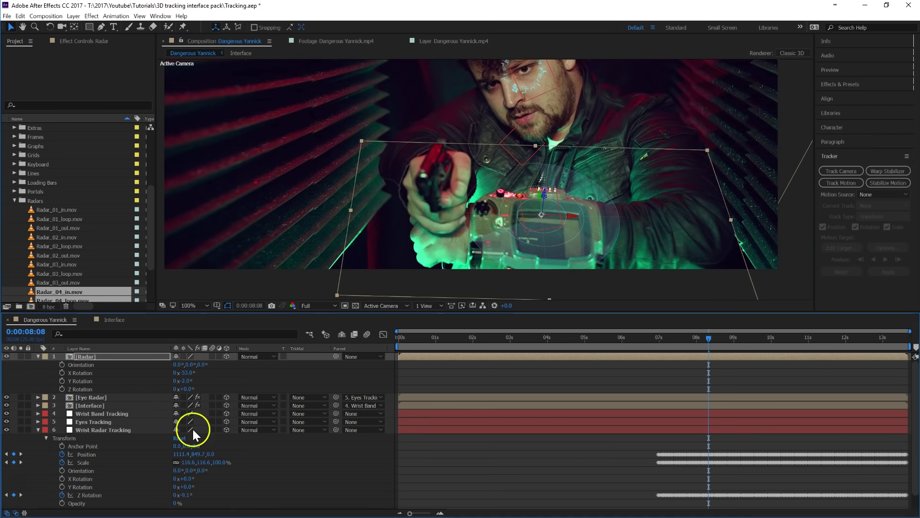
{"action": "left_click", "coordinate": [116, 430]}
{"action": "left_click_drag", "start_coordinate": [336, 357], "coordinate": [109, 429]}
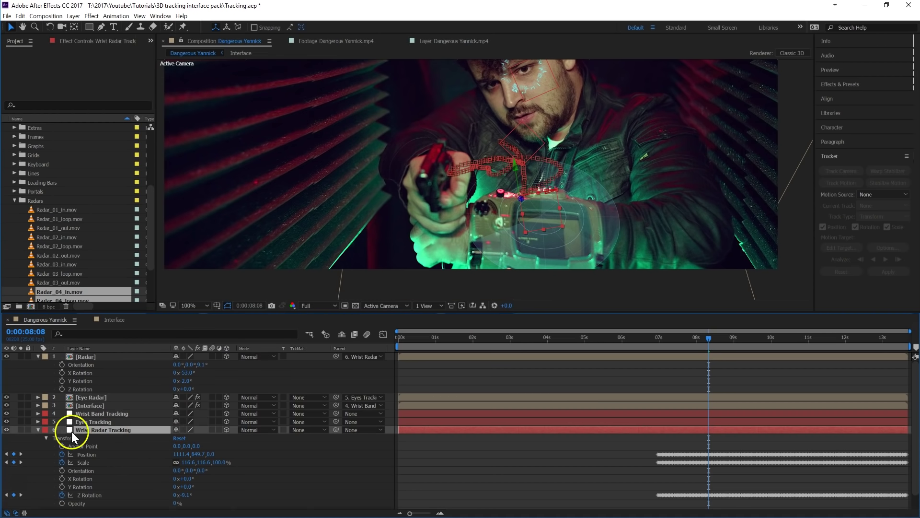
{"action": "left_click", "coordinate": [38, 430]}
Step: Preview the tracked wrist radar from 0:00:07:13
{"action": "left_click", "coordinate": [697, 338]}
{"action": "key", "text": "space"}
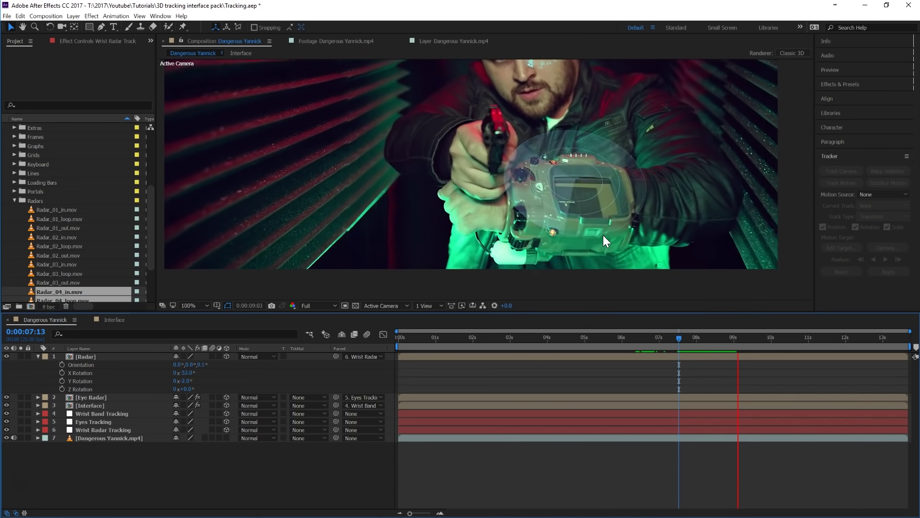
{"action": "key", "text": "space"}
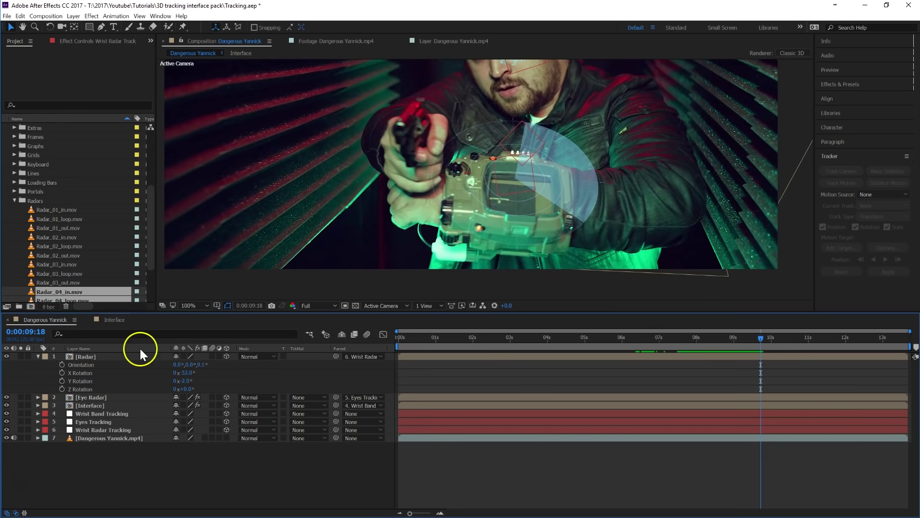
Step: Duplicate the Radar layer and keyframe the copy's position to rise above the original between 0:00:08:22 and 0:00:09:05
{"action": "left_click", "coordinate": [117, 359]}
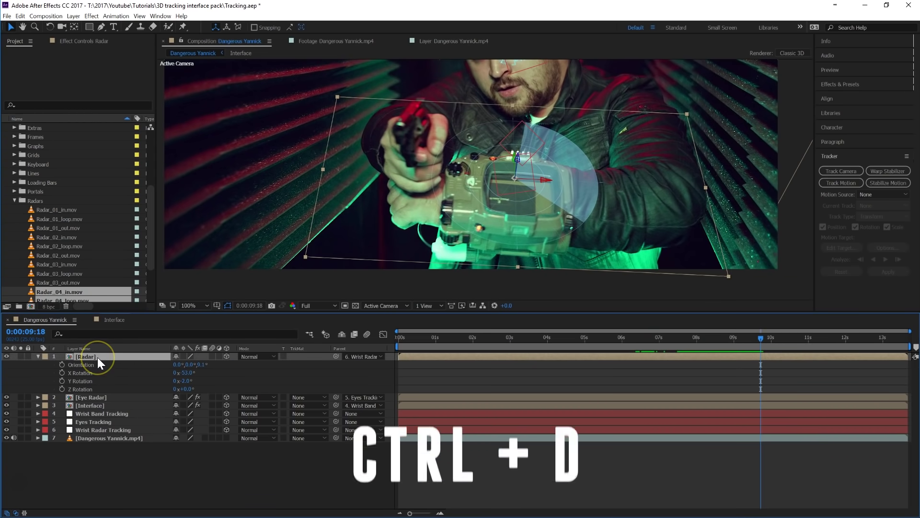
{"action": "key", "text": "ctrl+d"}
{"action": "left_click_drag", "start_coordinate": [700, 339], "coordinate": [729, 335]}
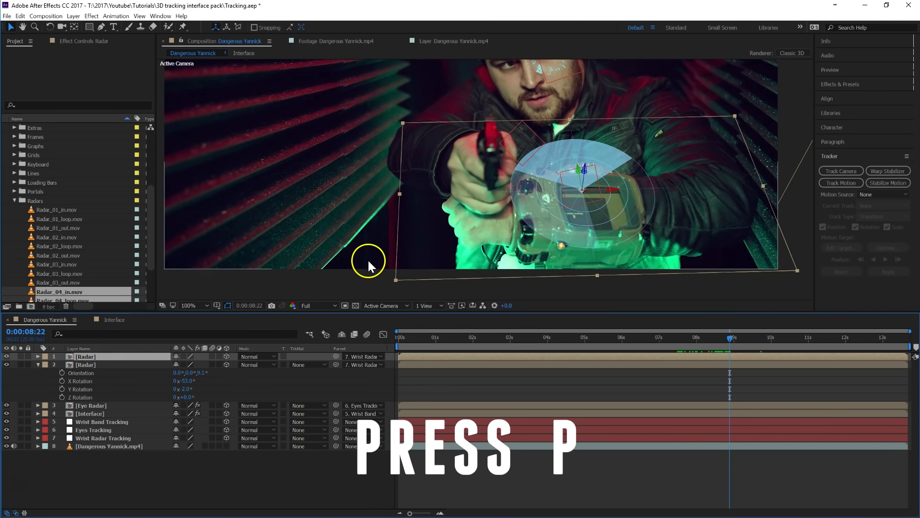
{"action": "key", "text": "p"}
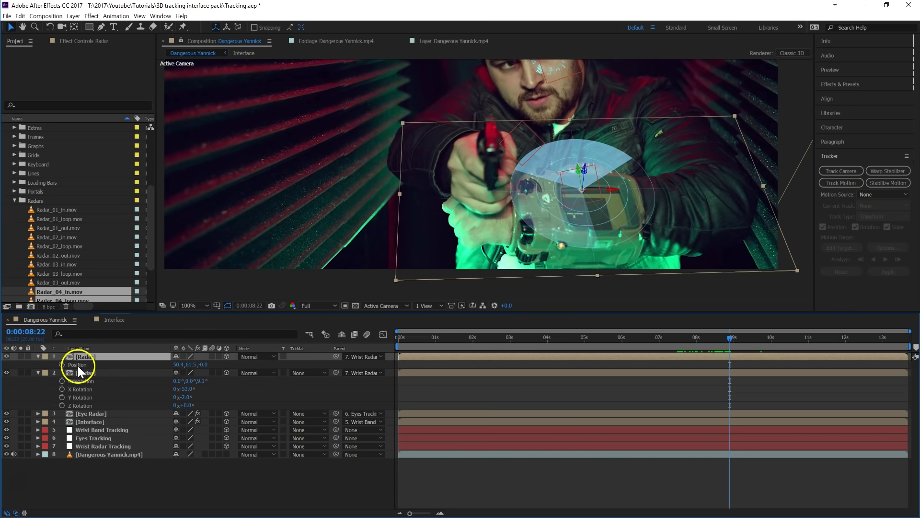
{"action": "left_click", "coordinate": [59, 364]}
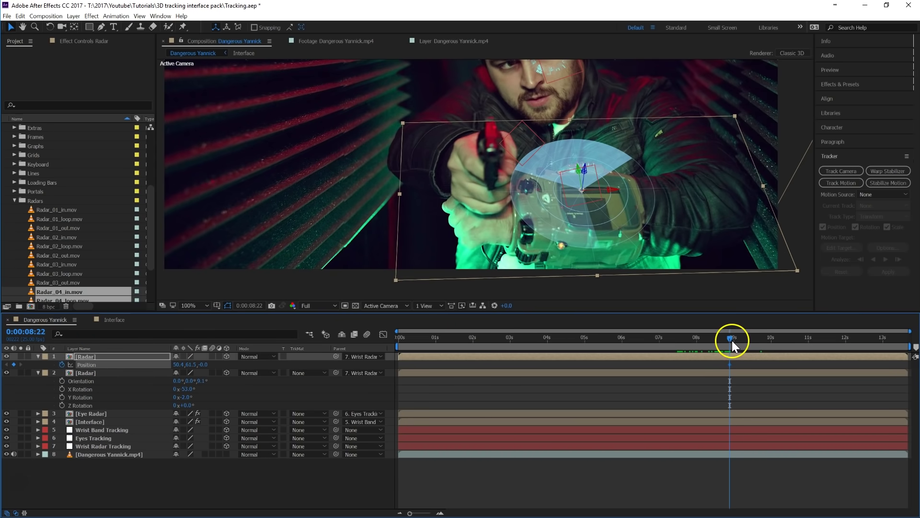
{"action": "left_click_drag", "start_coordinate": [732, 340], "coordinate": [741, 341]}
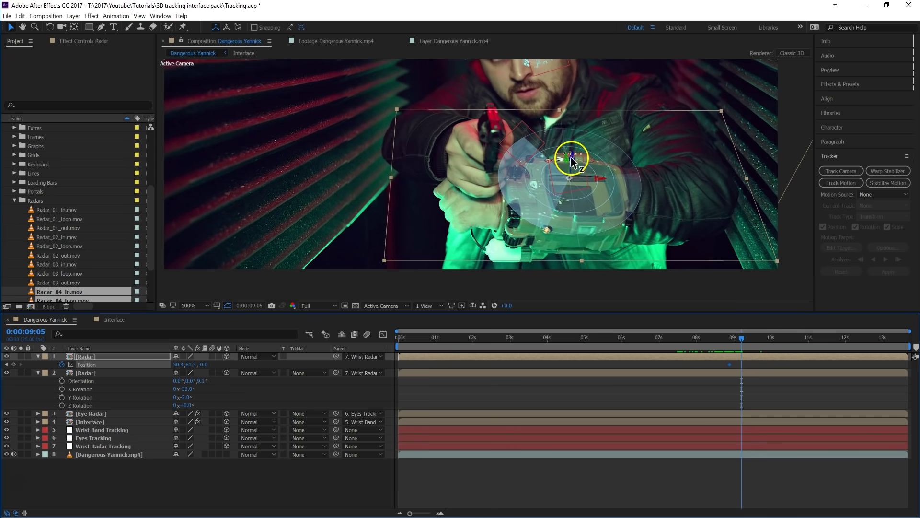
{"action": "left_click_drag", "start_coordinate": [574, 157], "coordinate": [578, 148]}
Step: Preview the duplicate radar's rising motion from 0:00:08:22
{"action": "left_click", "coordinate": [731, 341]}
{"action": "key", "text": "space"}
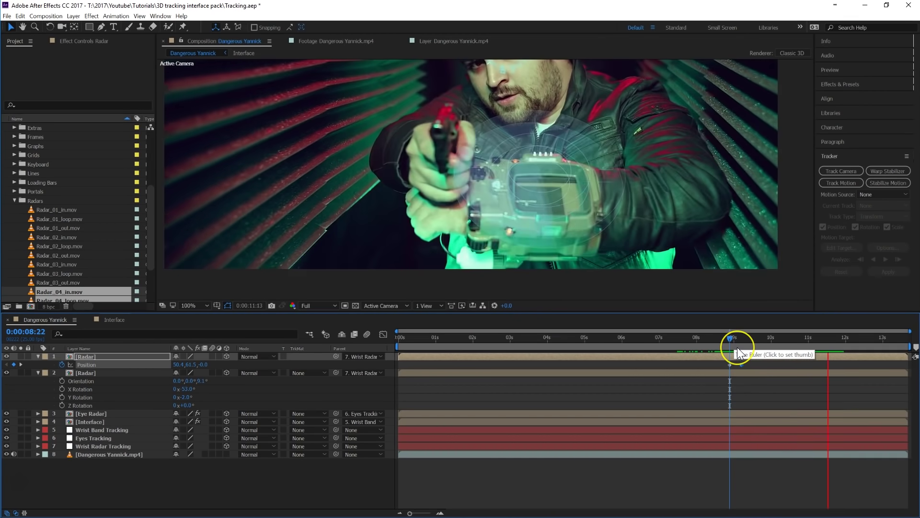
{"action": "left_click_drag", "start_coordinate": [735, 344], "coordinate": [769, 345]}
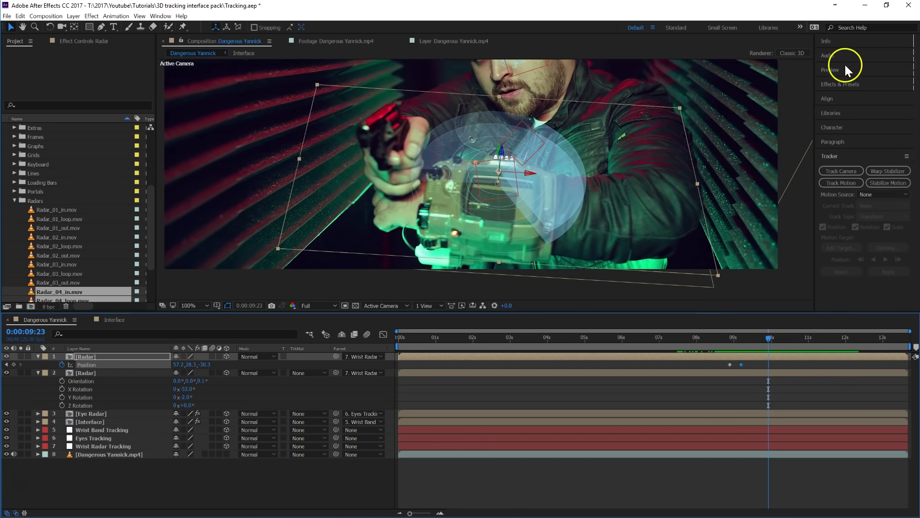
Step: Apply Color Balance (HLS) to the upper Radar layer with Hue at 161° and check the colour around 0:00:08:21
{"action": "left_click", "coordinate": [846, 84]}
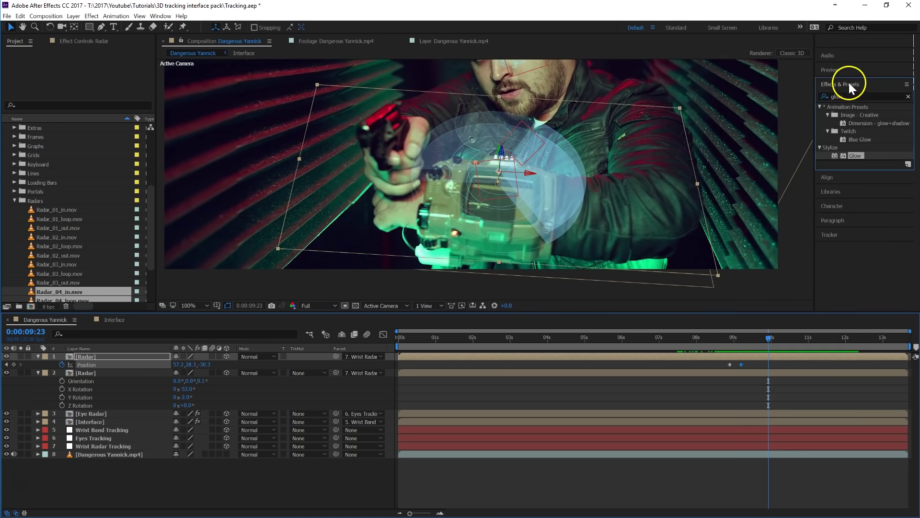
{"action": "left_click", "coordinate": [846, 96]}
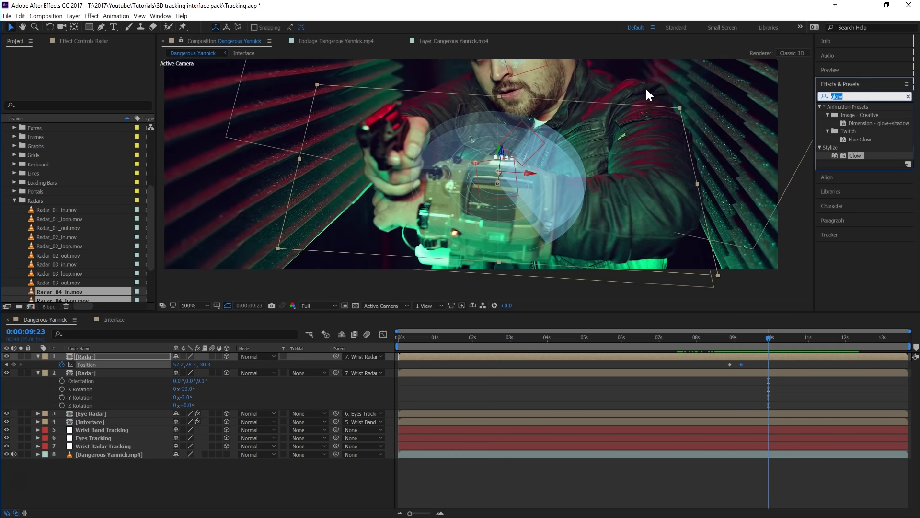
{"action": "type", "text": "hls"}
{"action": "left_click_drag", "start_coordinate": [882, 115], "coordinate": [92, 356]}
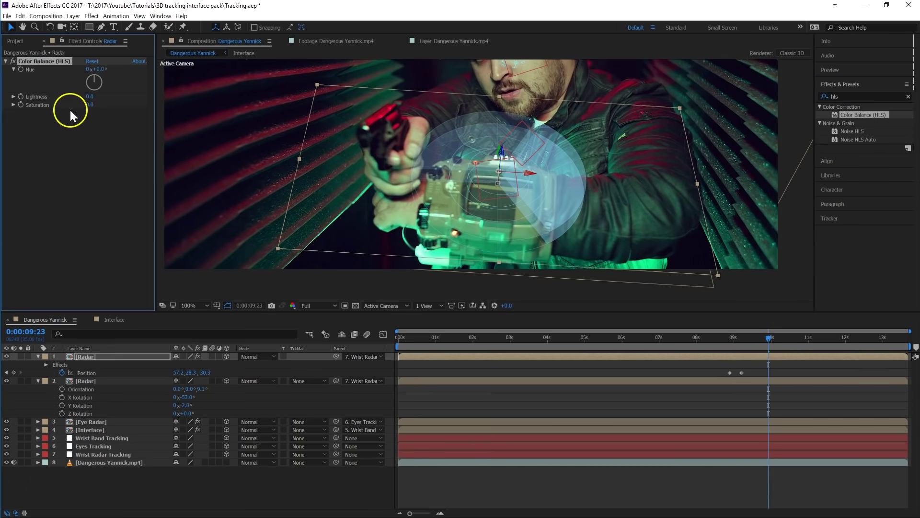
{"action": "left_click_drag", "start_coordinate": [102, 70], "coordinate": [181, 62]}
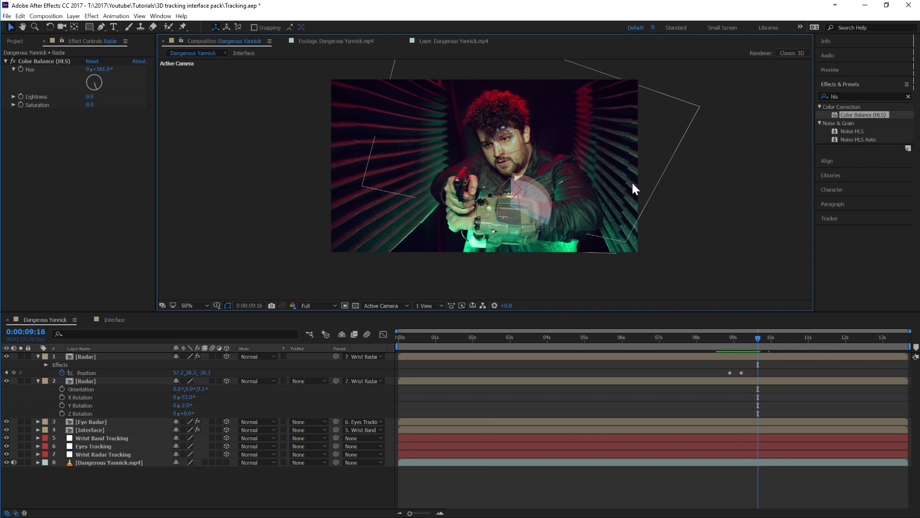
{"action": "mouse_move", "coordinate": [745, 338]}
{"action": "left_mouse_down"}
{"action": "mouse_move", "coordinate": [678, 335]}
{"action": "mouse_move", "coordinate": [729, 333]}
{"action": "left_mouse_up"}
{"action": "left_click", "coordinate": [513, 162]}
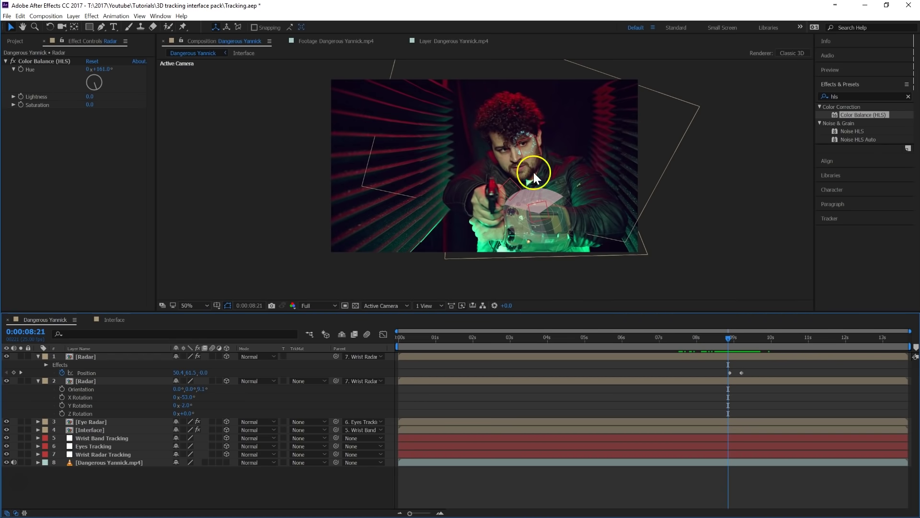
Step: Turn on motion blur for both Radar layers, Eye Radar and Interface, and enable motion blur for the whole composition
{"action": "left_click", "coordinate": [251, 336]}
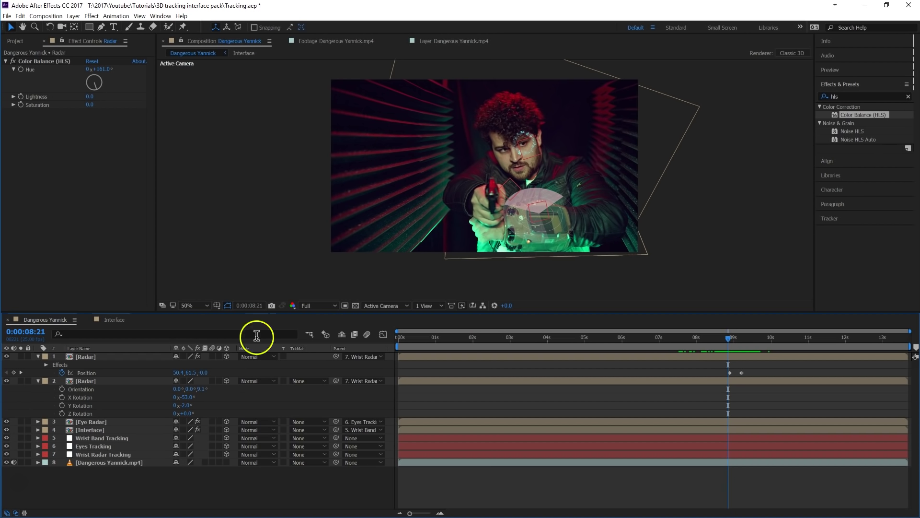
{"action": "left_click_drag", "start_coordinate": [222, 358], "coordinate": [210, 352]}
{"action": "left_click", "coordinate": [211, 357]}
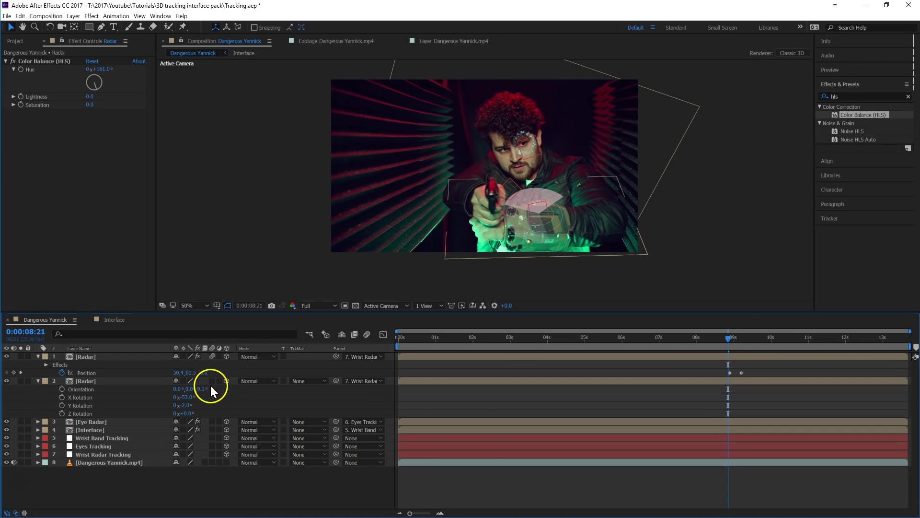
{"action": "left_click", "coordinate": [213, 422]}
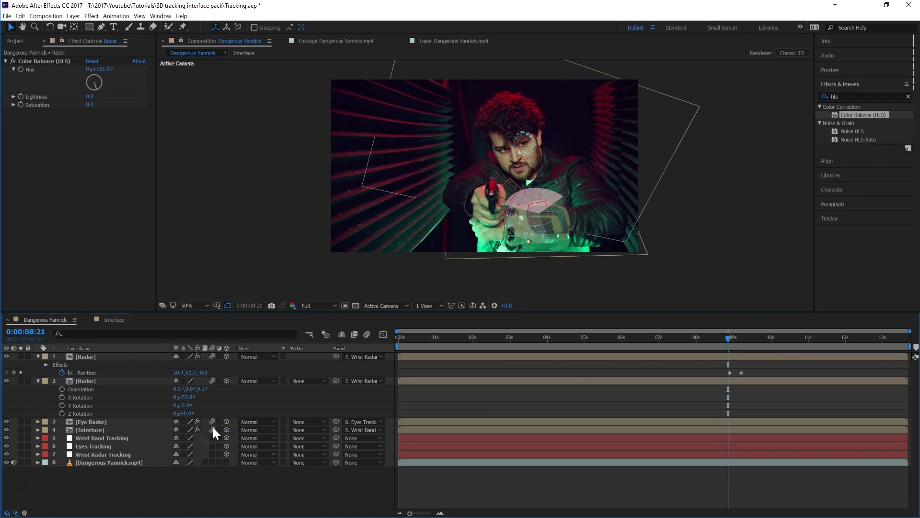
{"action": "left_click_drag", "start_coordinate": [213, 428], "coordinate": [217, 445]}
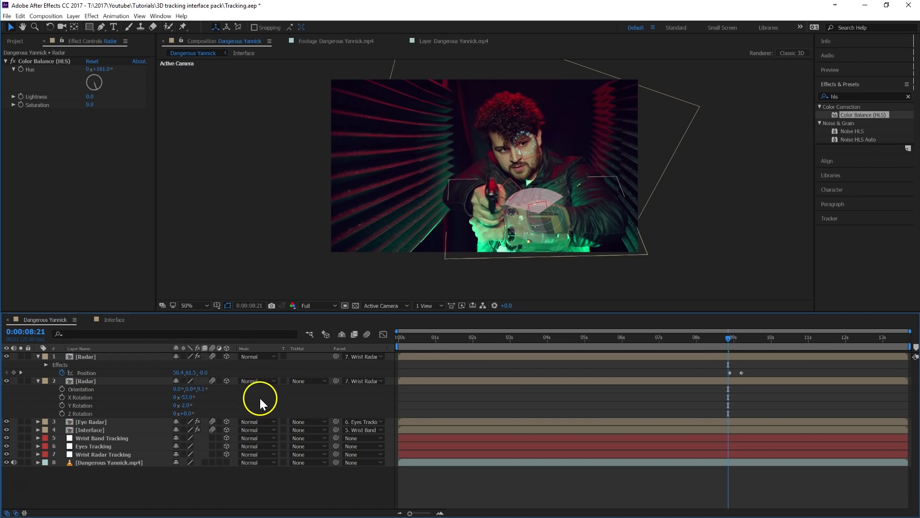
{"action": "left_click", "coordinate": [366, 334]}
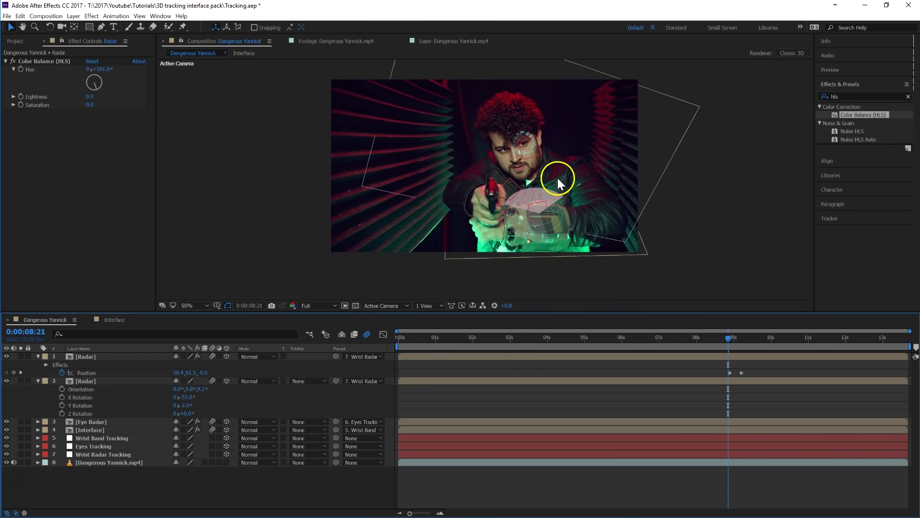
Step: Preview the finished composite from 0:00:00:00 at 100% magnification in an enlarged viewer
{"action": "key", "text": "period"}
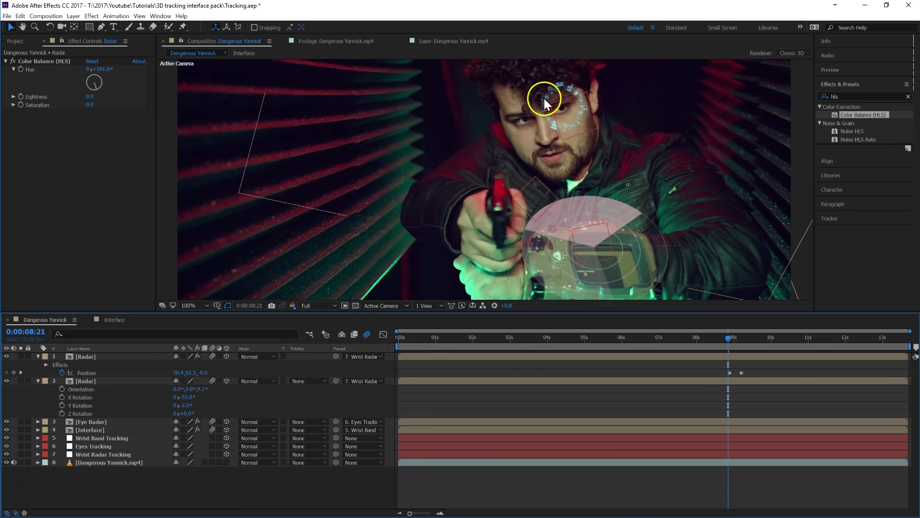
{"action": "left_click_drag", "start_coordinate": [728, 339], "coordinate": [400, 343]}
{"action": "left_click", "coordinate": [468, 487]}
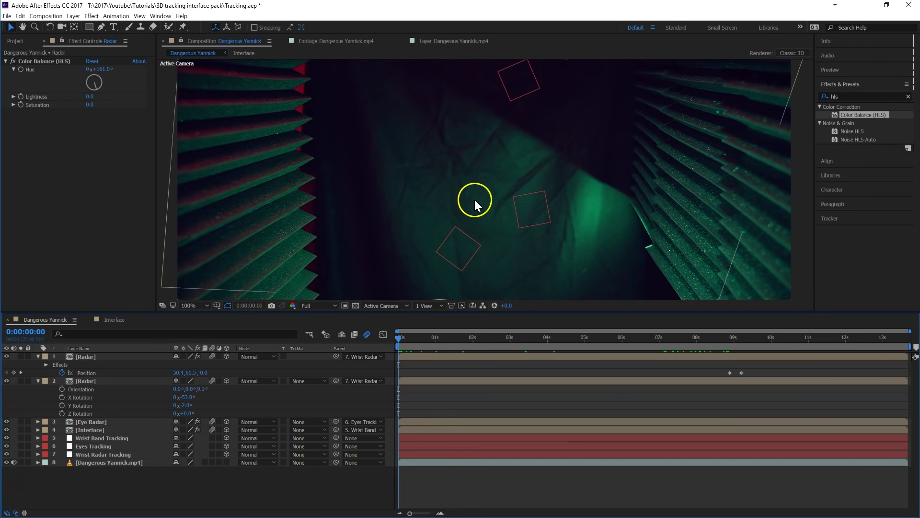
{"action": "left_click_drag", "start_coordinate": [422, 311], "coordinate": [377, 369]}
{"action": "key", "text": "space"}
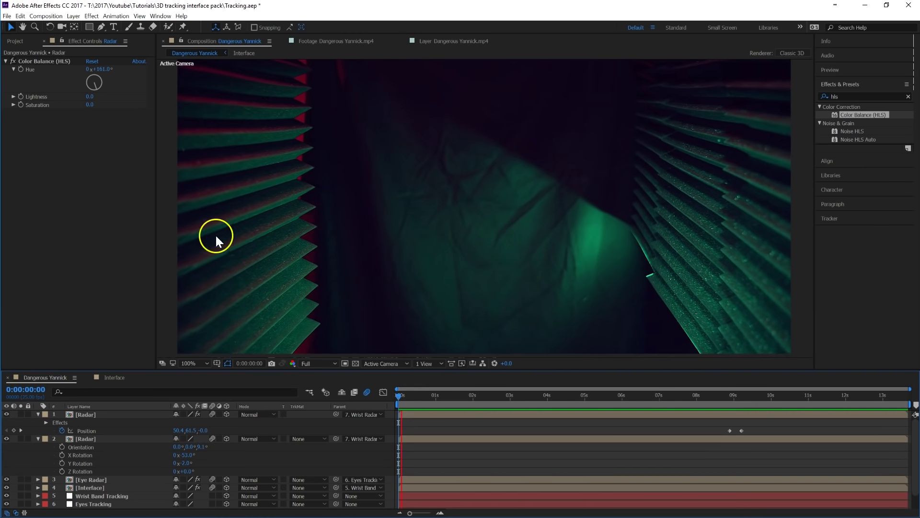